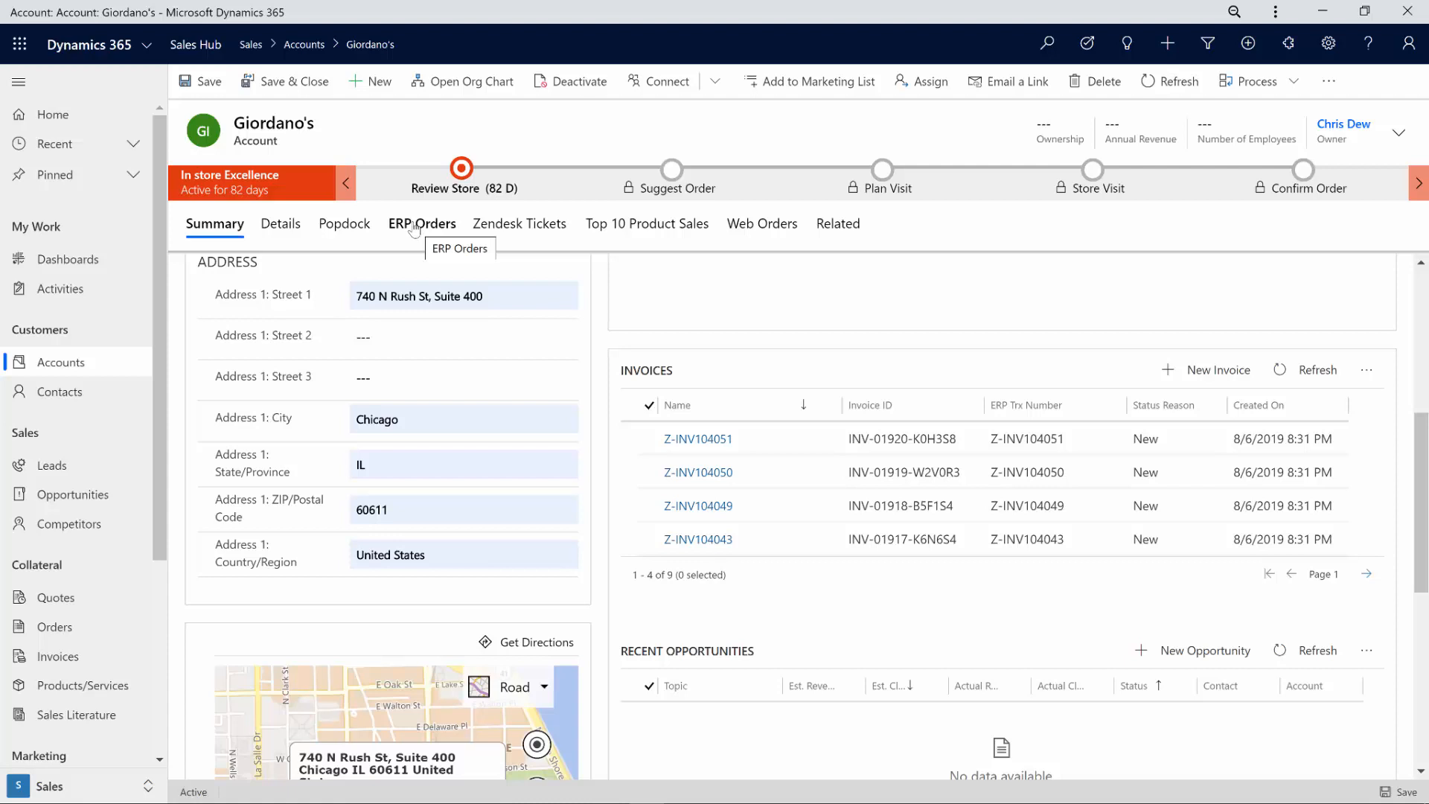
Step: On the ERP Orders tab, move the Total column to the far right and group rows by Location name
click(416, 229)
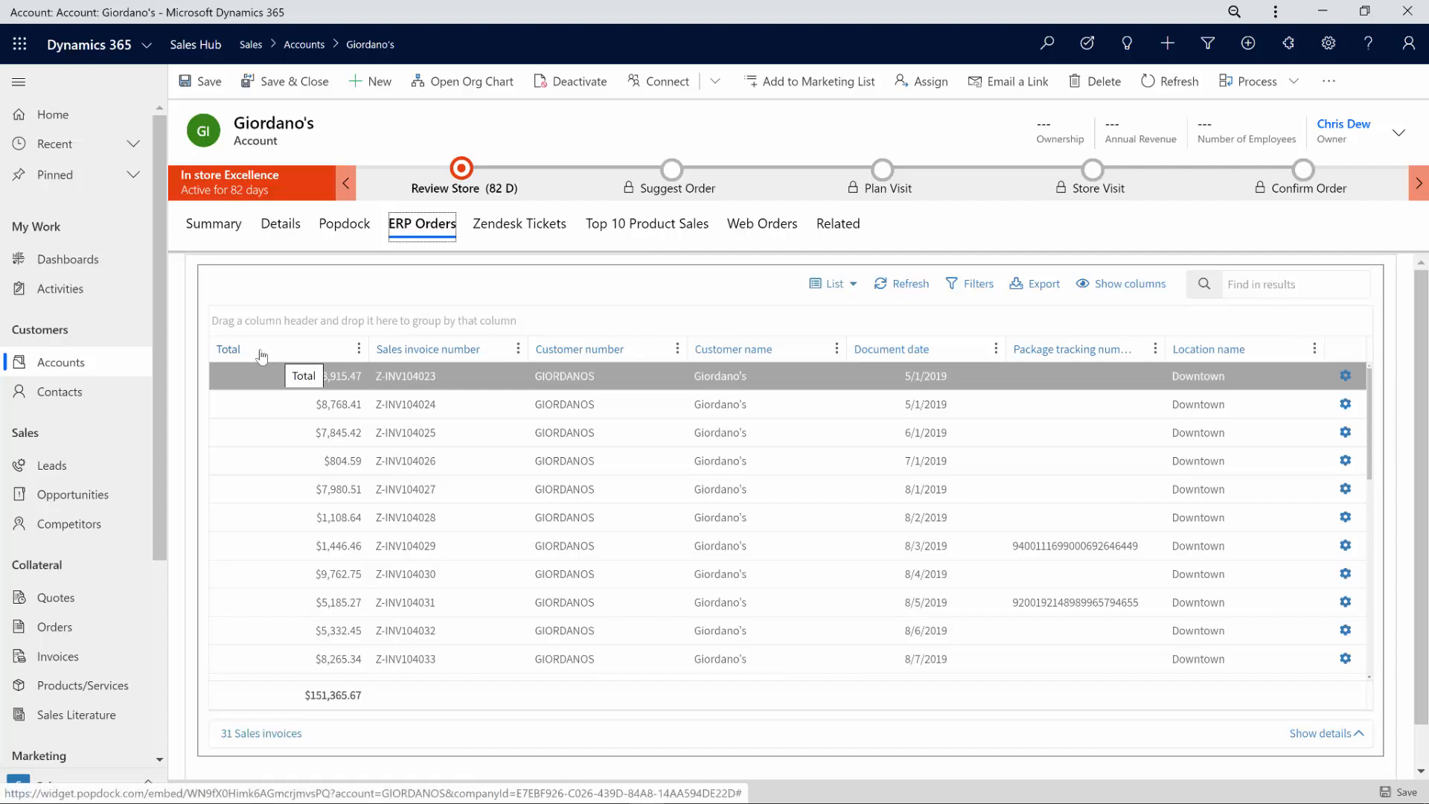
drag(261, 356, 1218, 359)
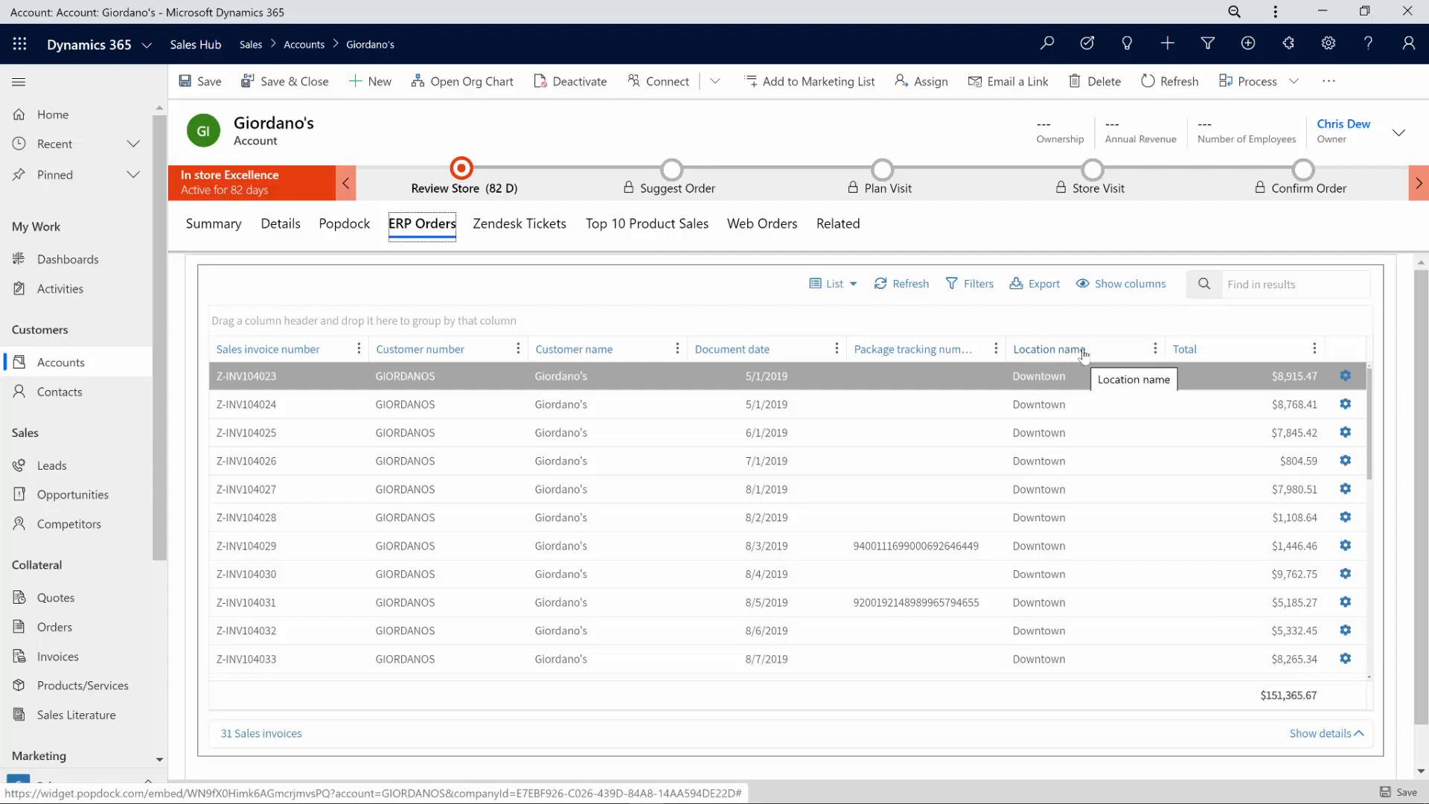
drag(1084, 355, 1087, 324)
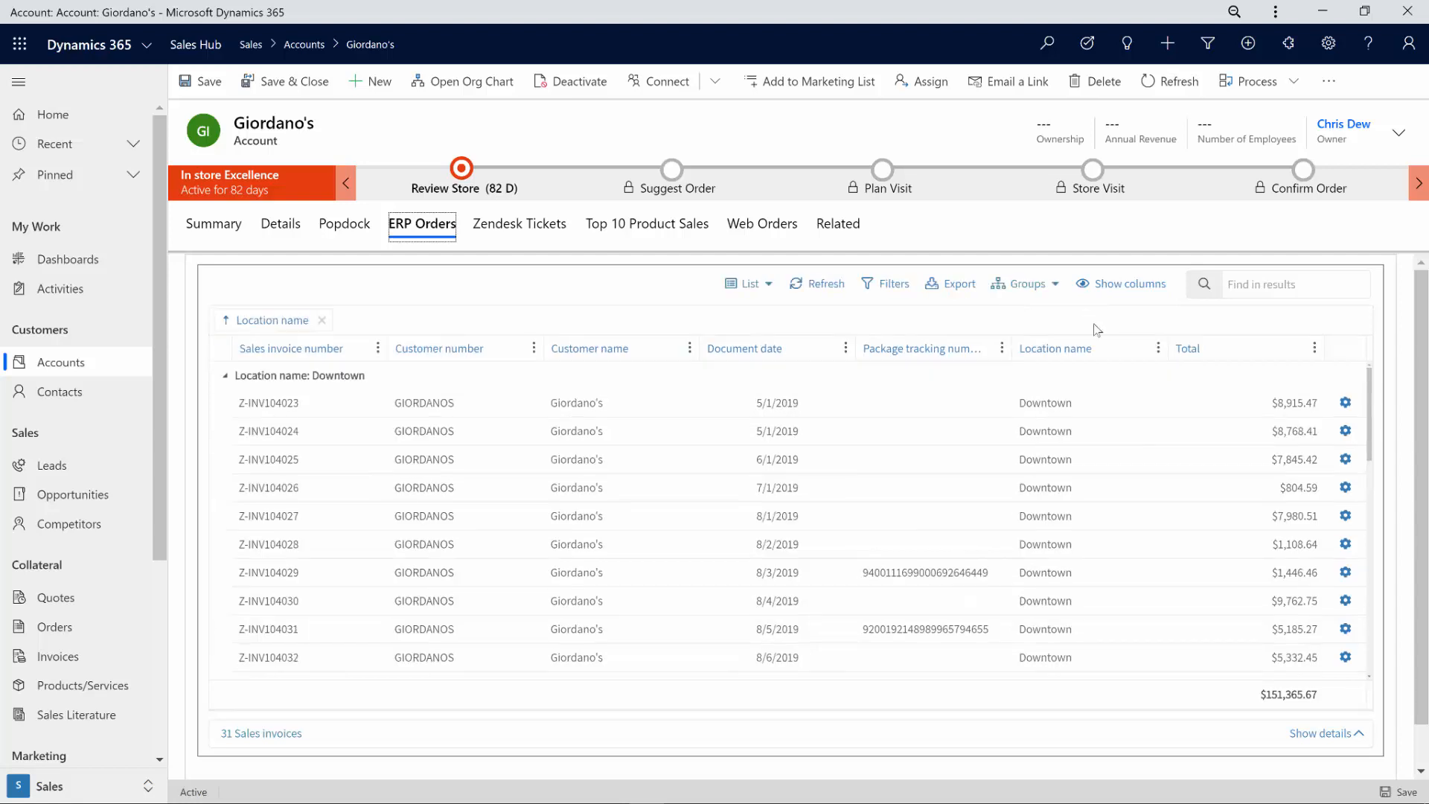
Step: Collapse all location groups to subtotals, then expand only the Downtown group ($73,413.27)
click(1025, 290)
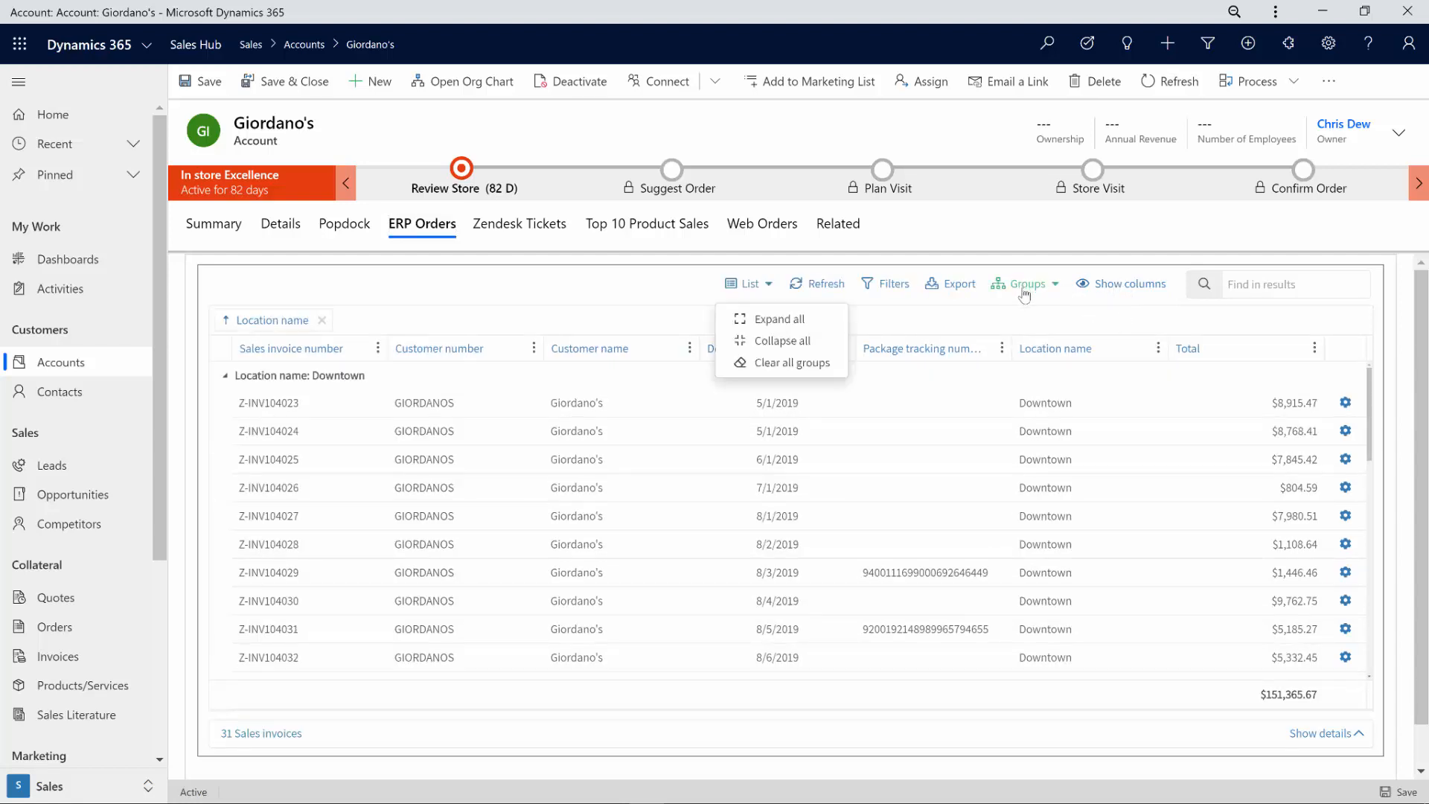
click(822, 345)
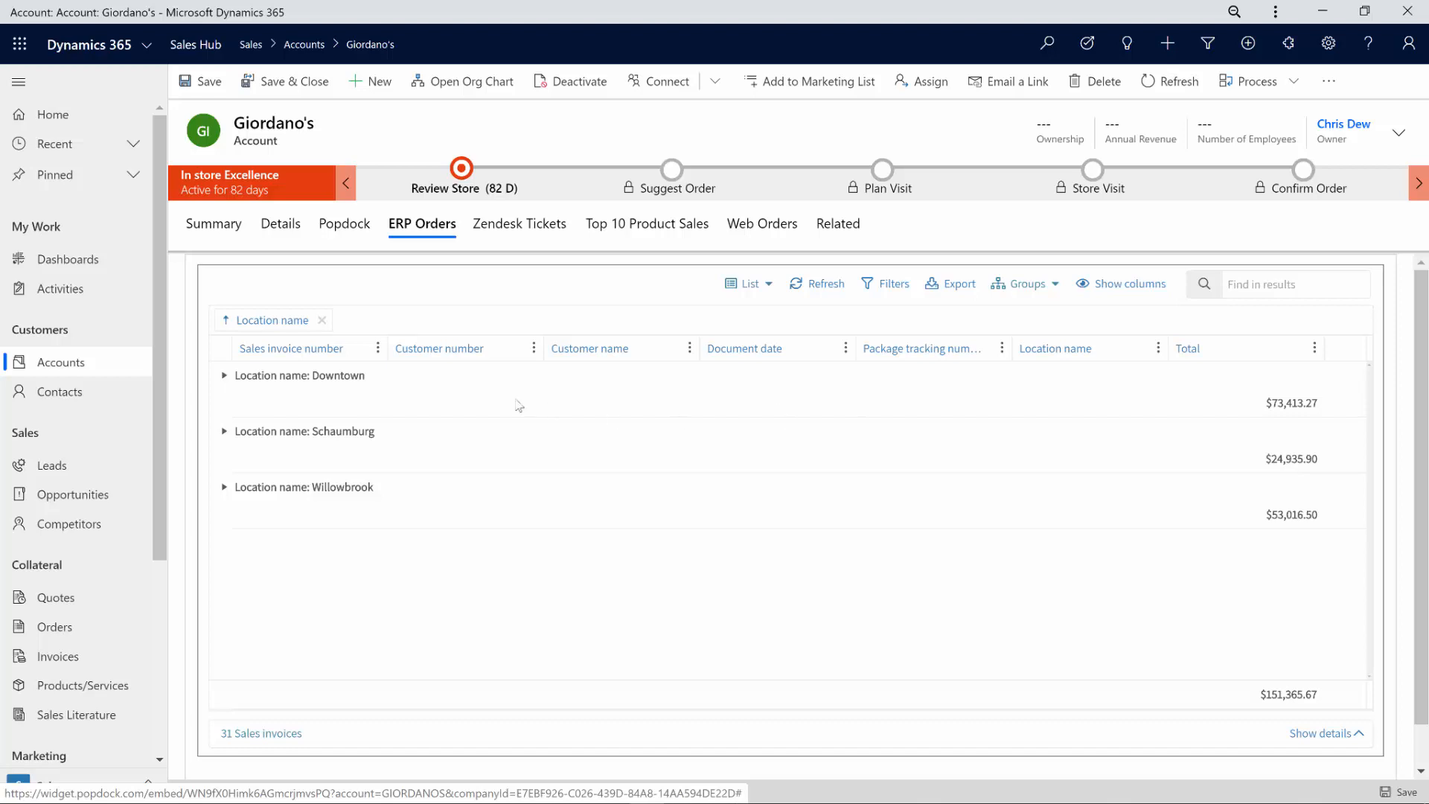
click(224, 376)
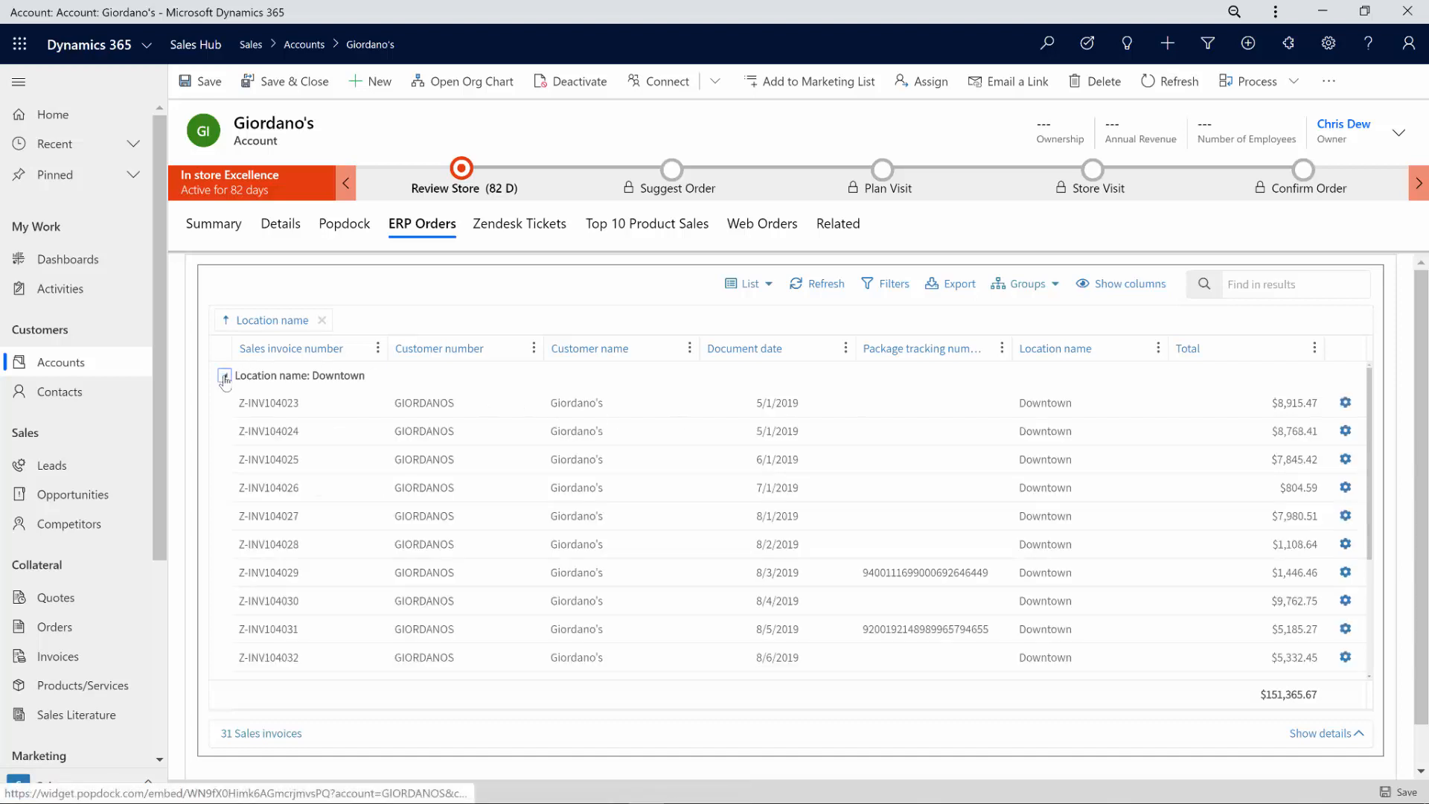
click(224, 376)
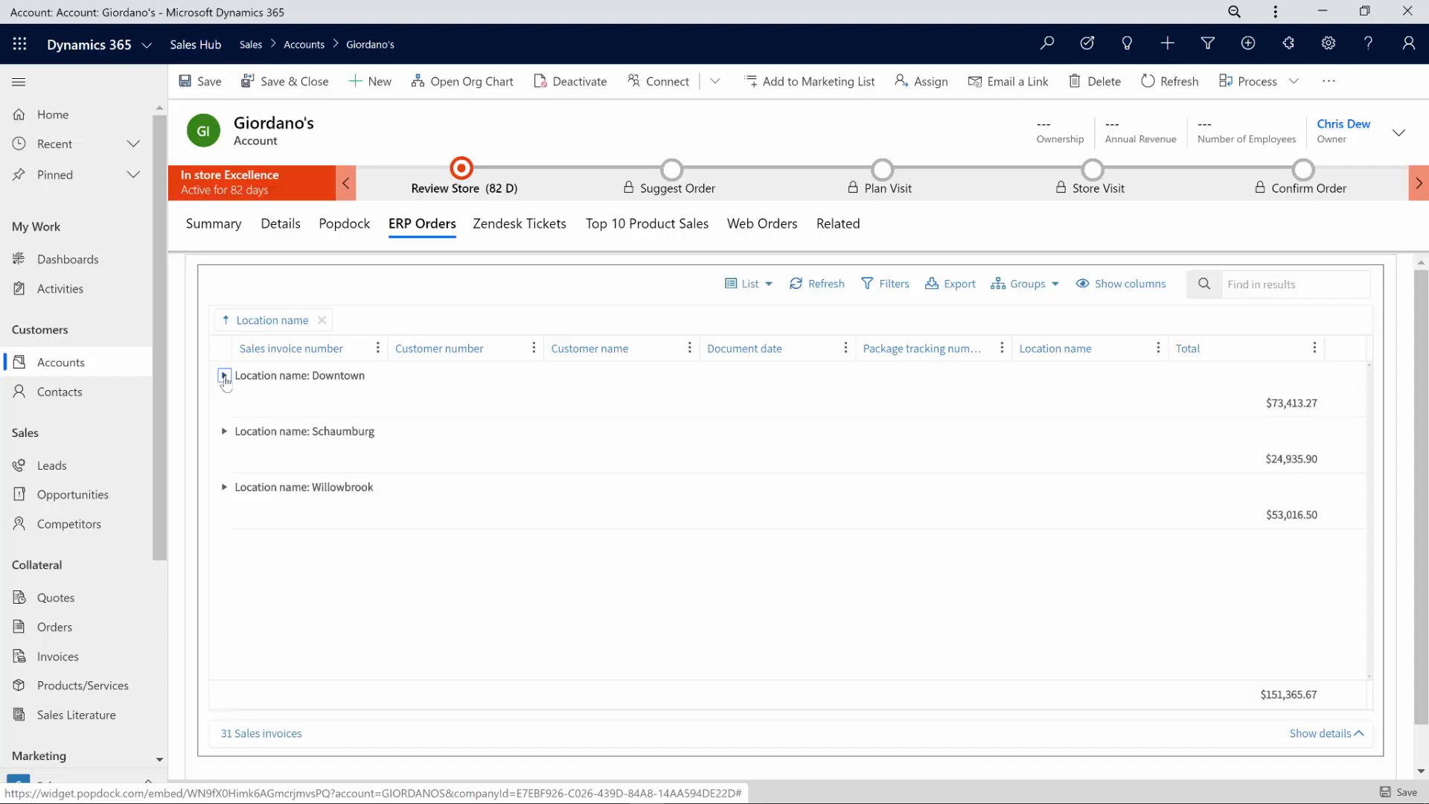
click(224, 376)
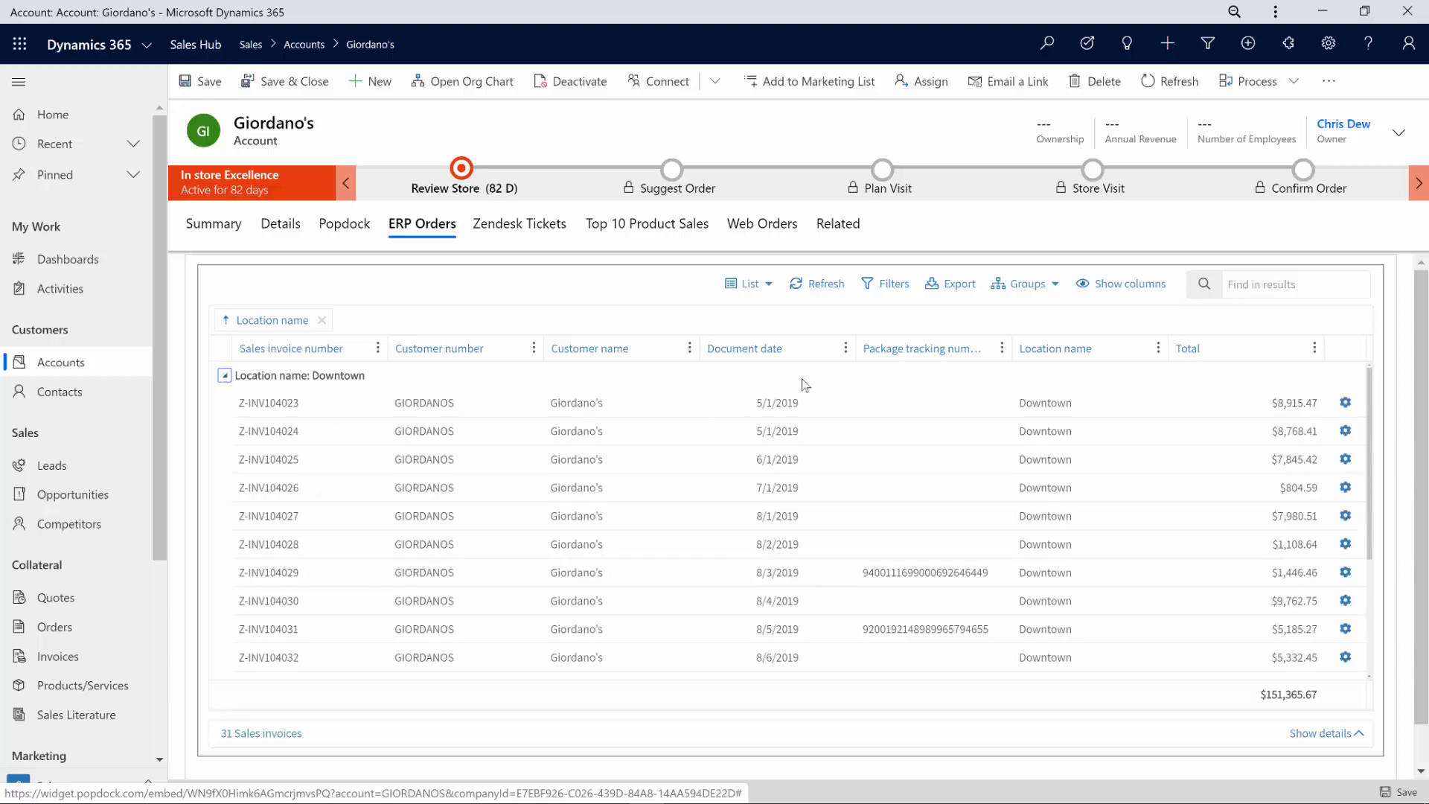
click(895, 284)
click(759, 516)
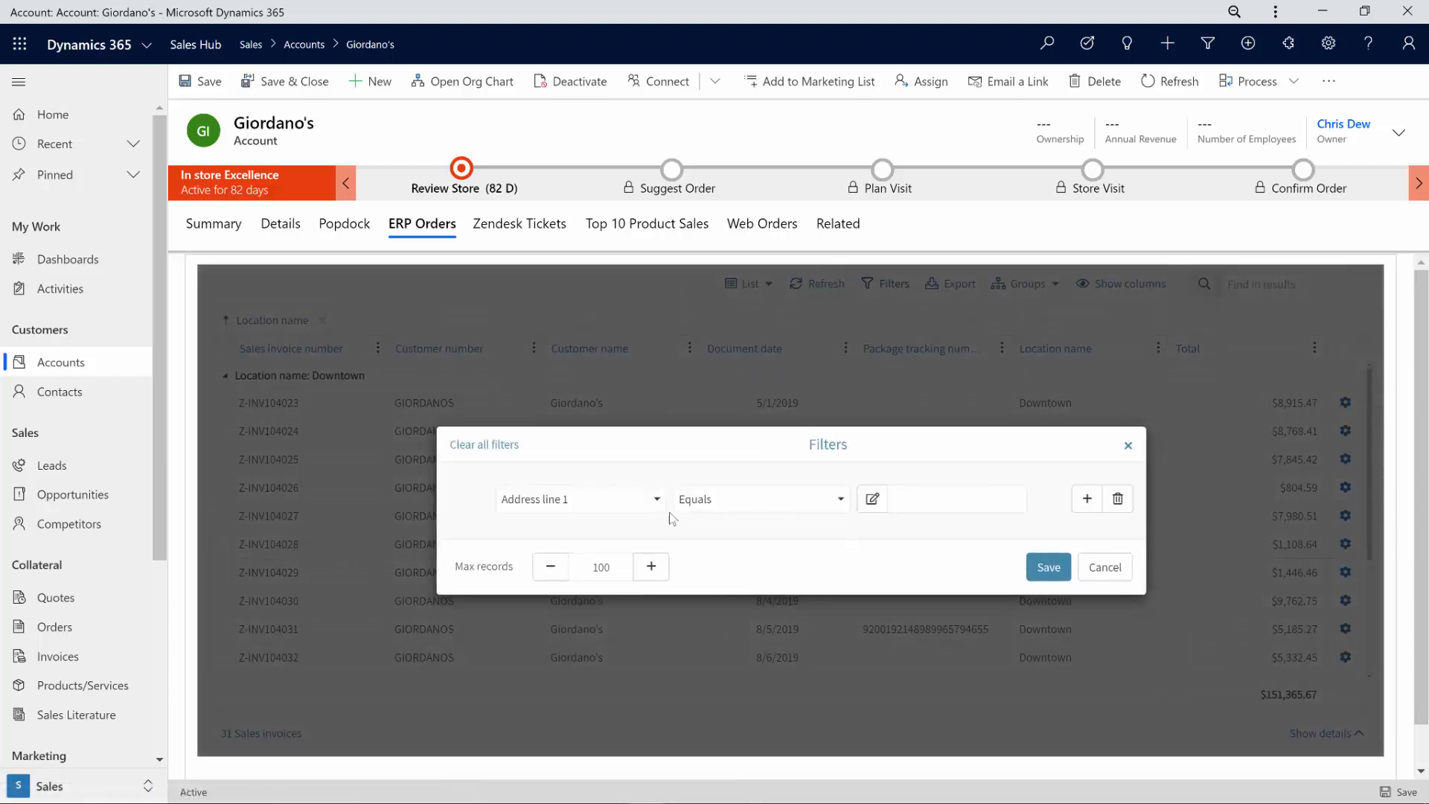
click(655, 500)
scroll(575, 624, down, 1)
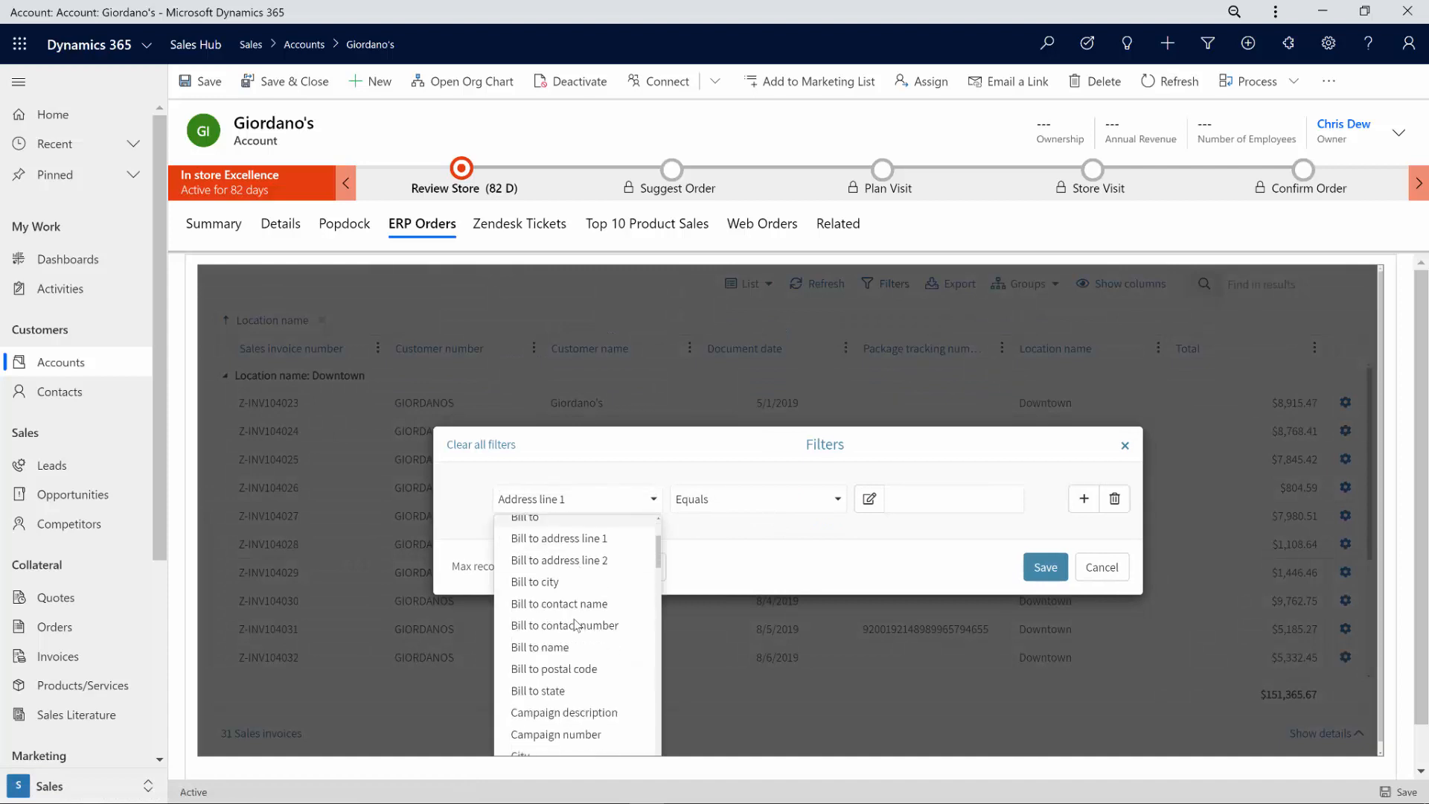
scroll(575, 624, down, 8)
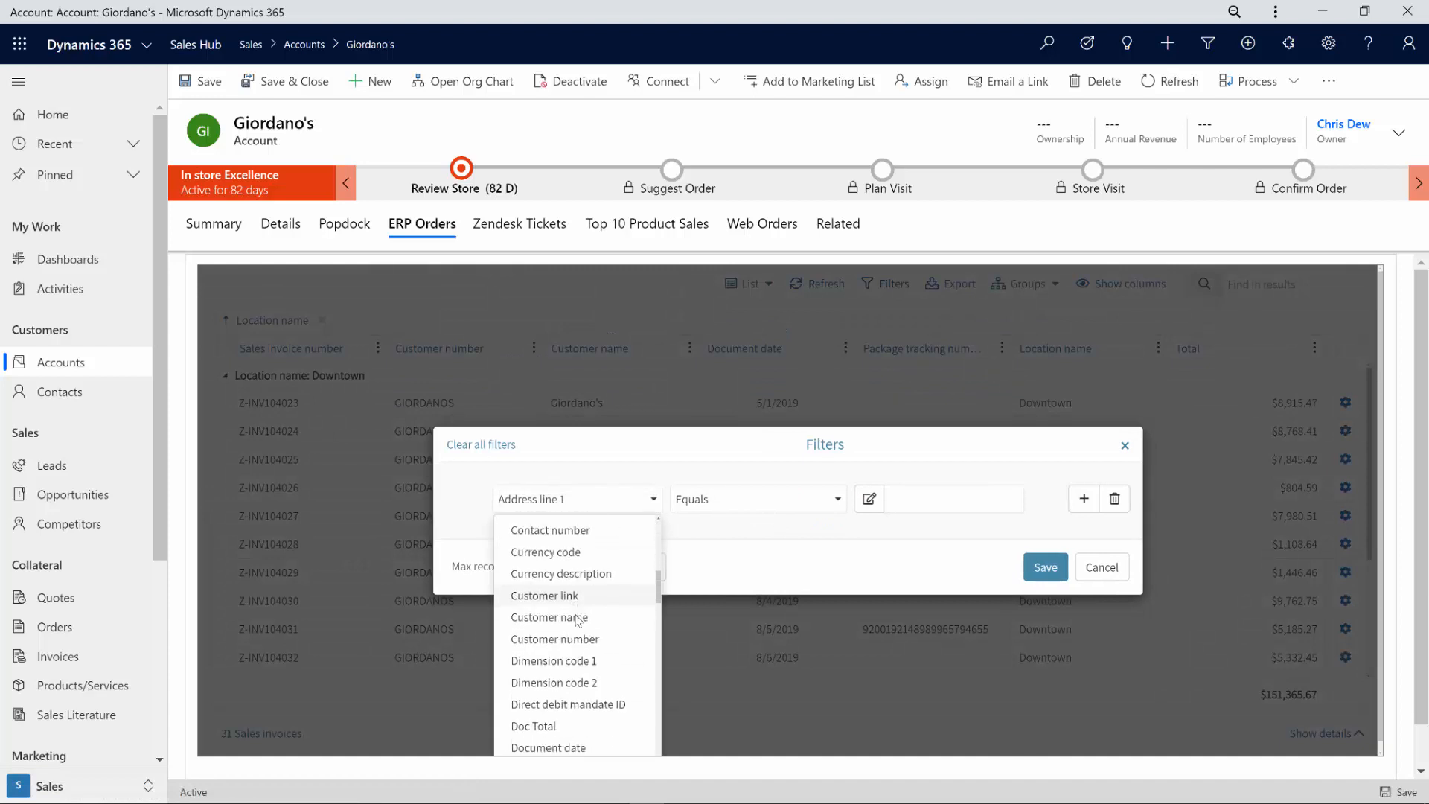
click(1087, 570)
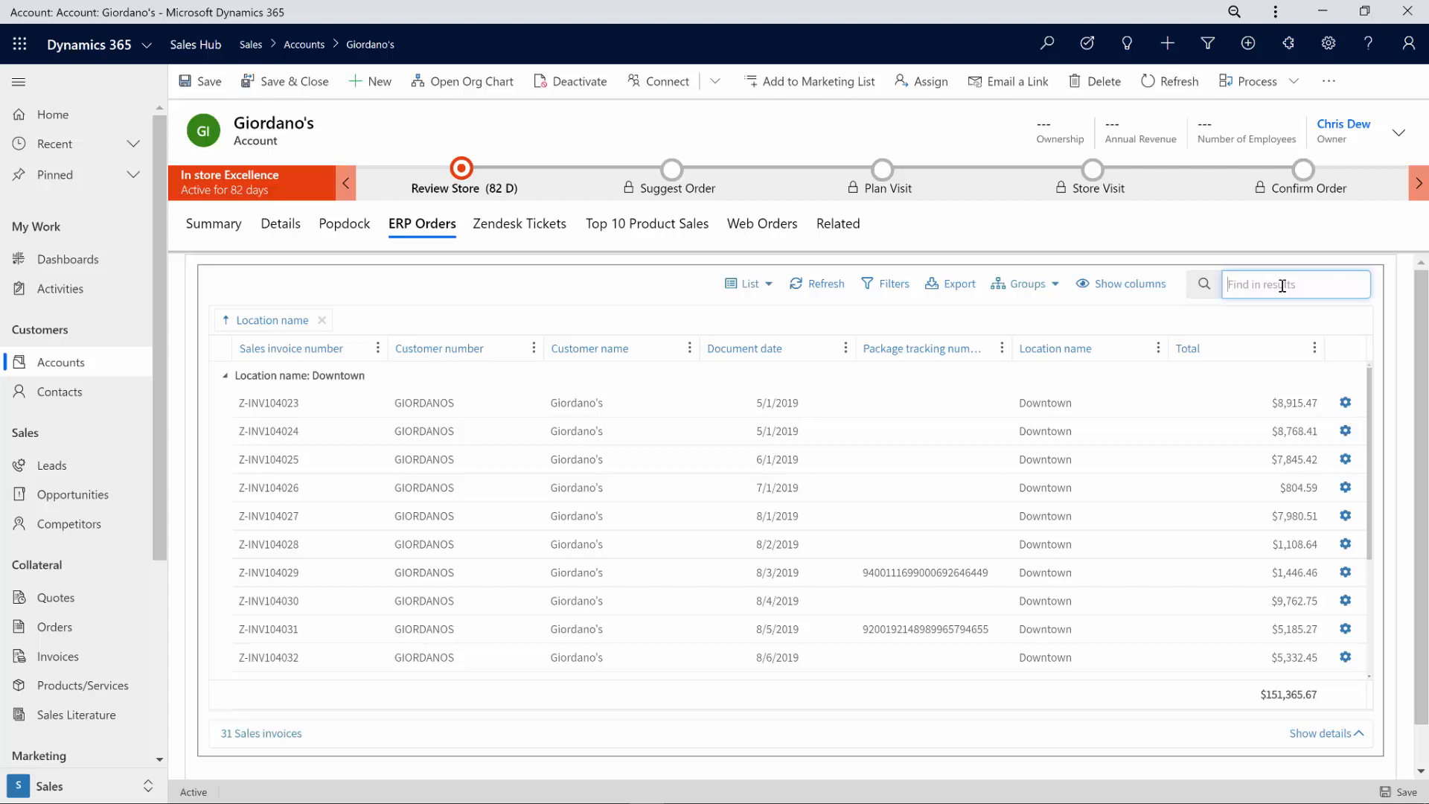
Step: Find invoice Z-INV104029 with '4029' and show its Lines details below the list
text(402)
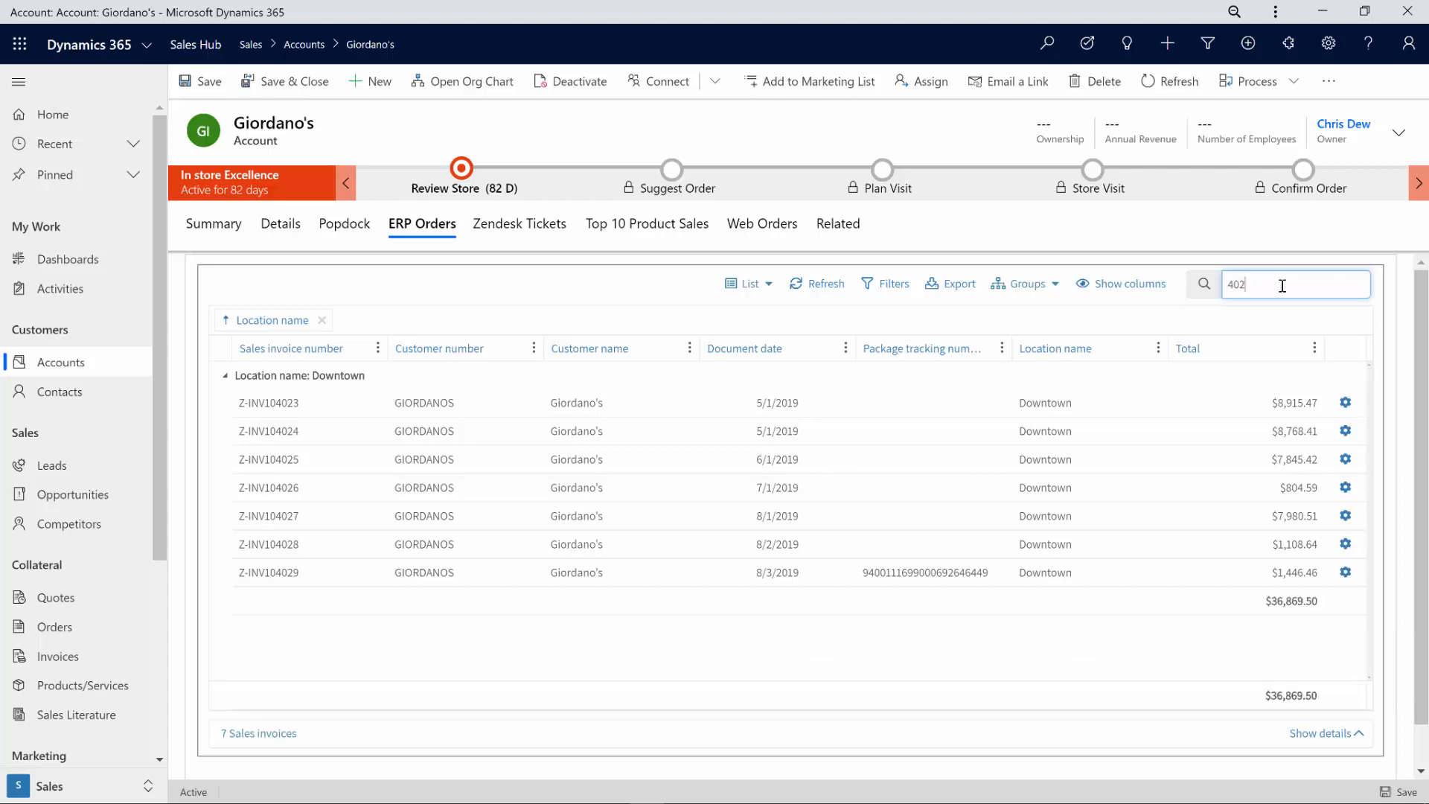
text(9)
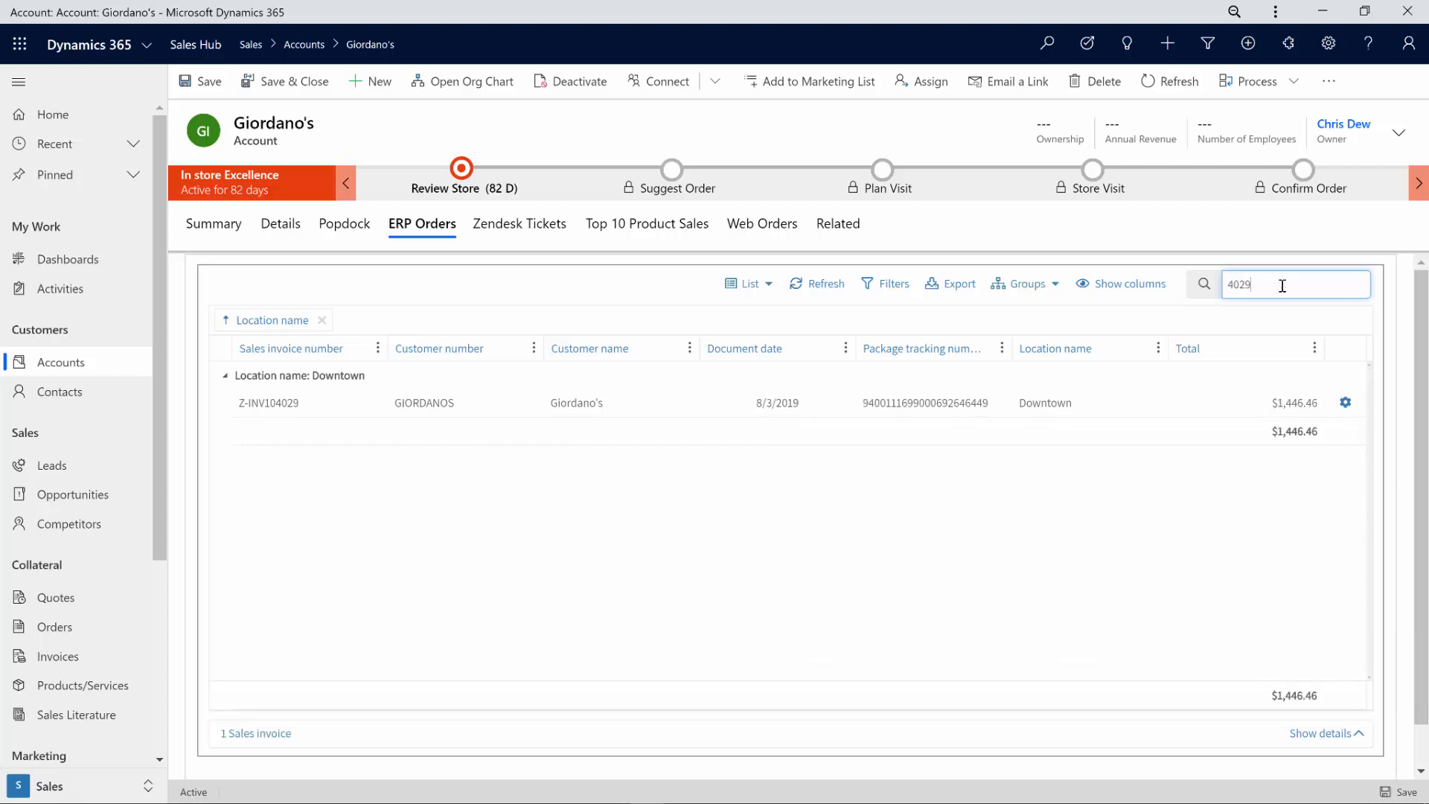
click(1004, 405)
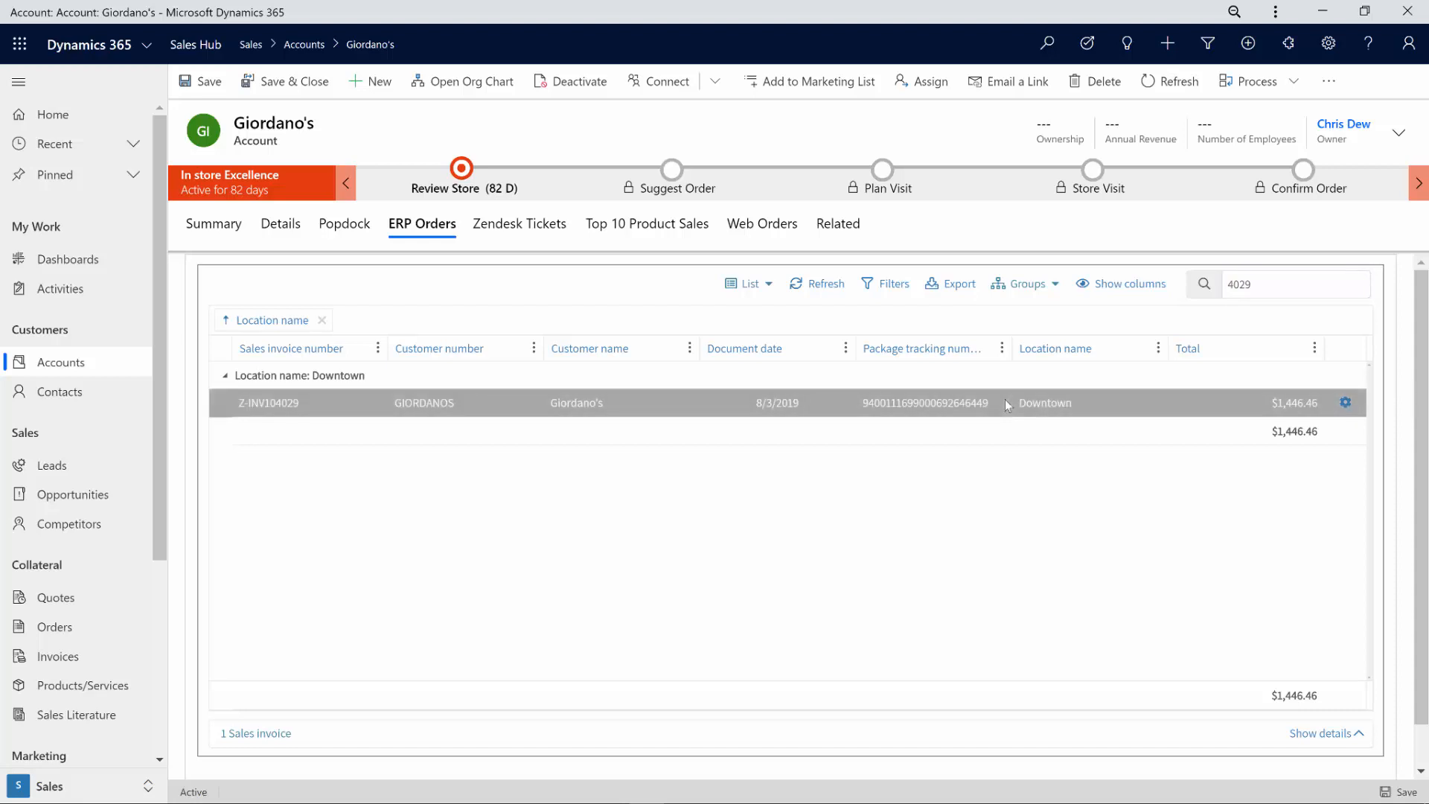
click(1356, 738)
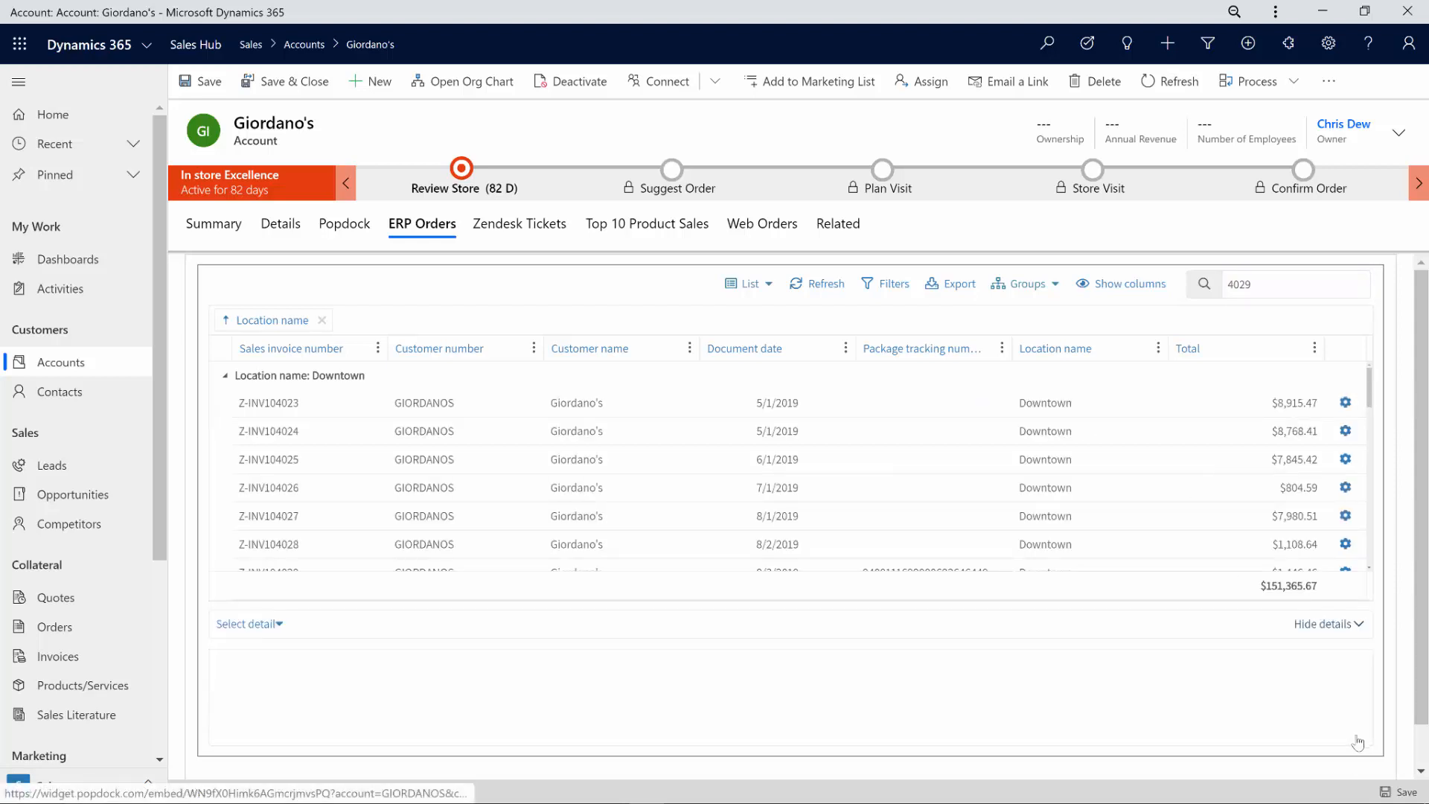
click(257, 626)
click(271, 652)
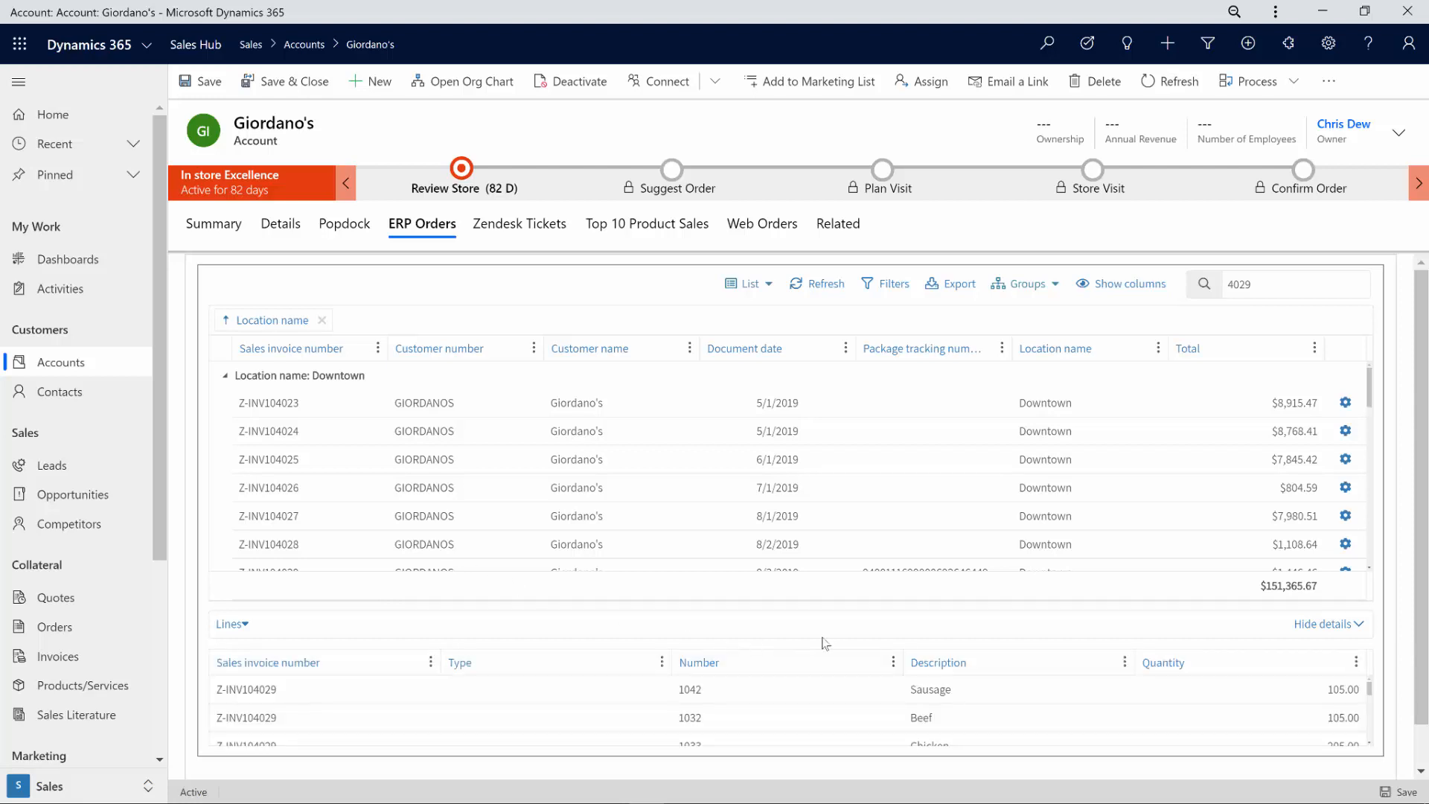
scroll(1042, 708, down, 5)
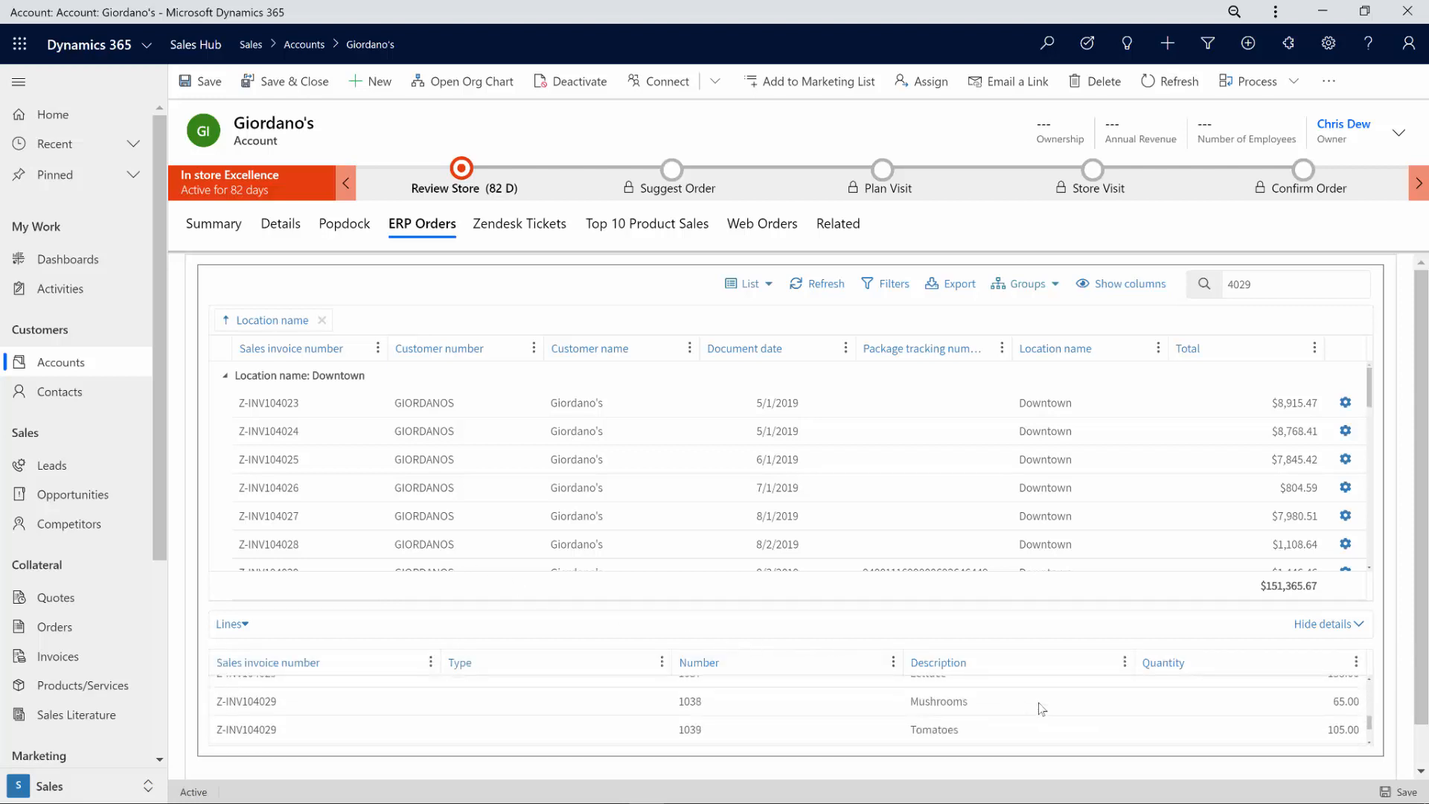
Step: Switch the details pane to USPS Tracking and pick out the Delivered, In/At Mailbox event in Fargo
click(243, 626)
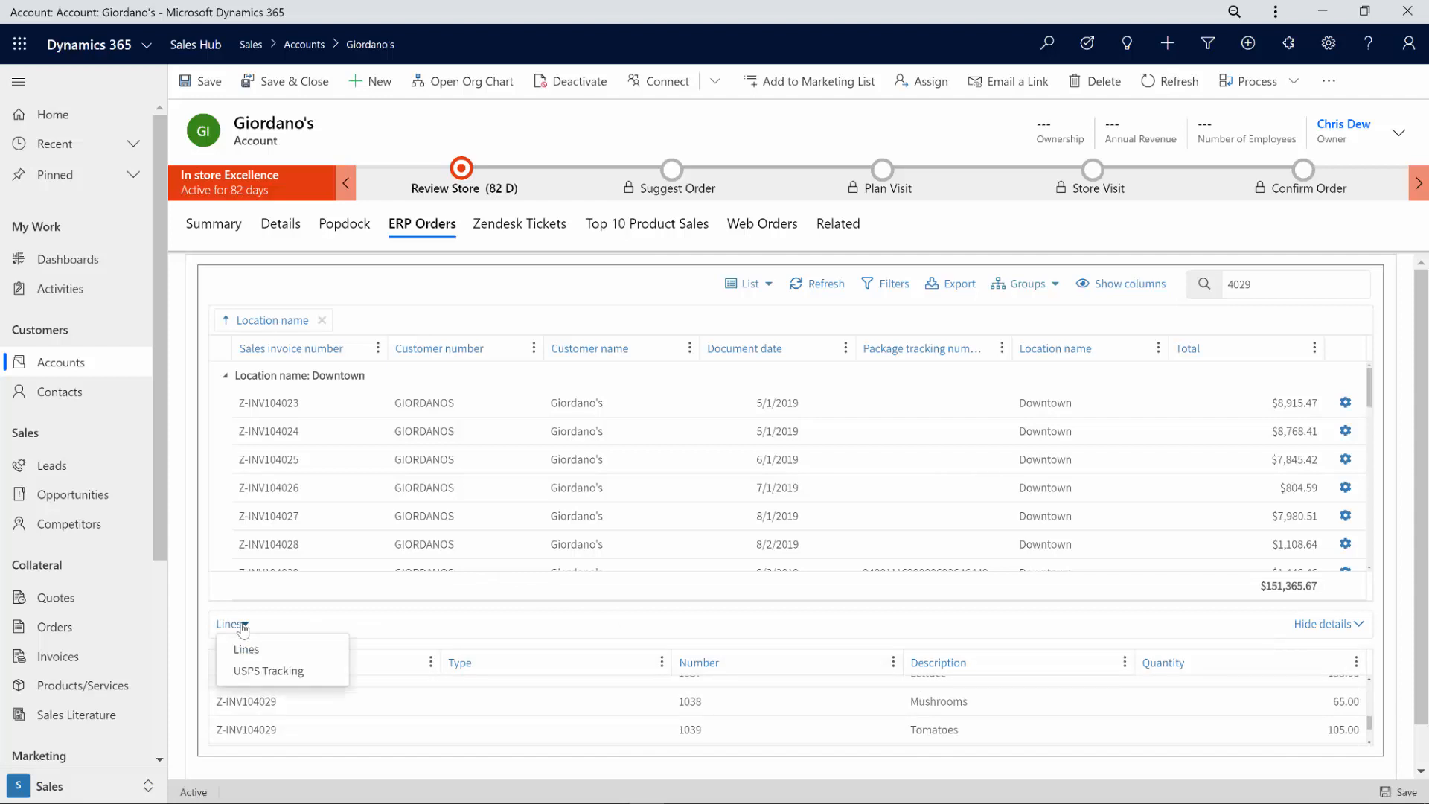
click(253, 670)
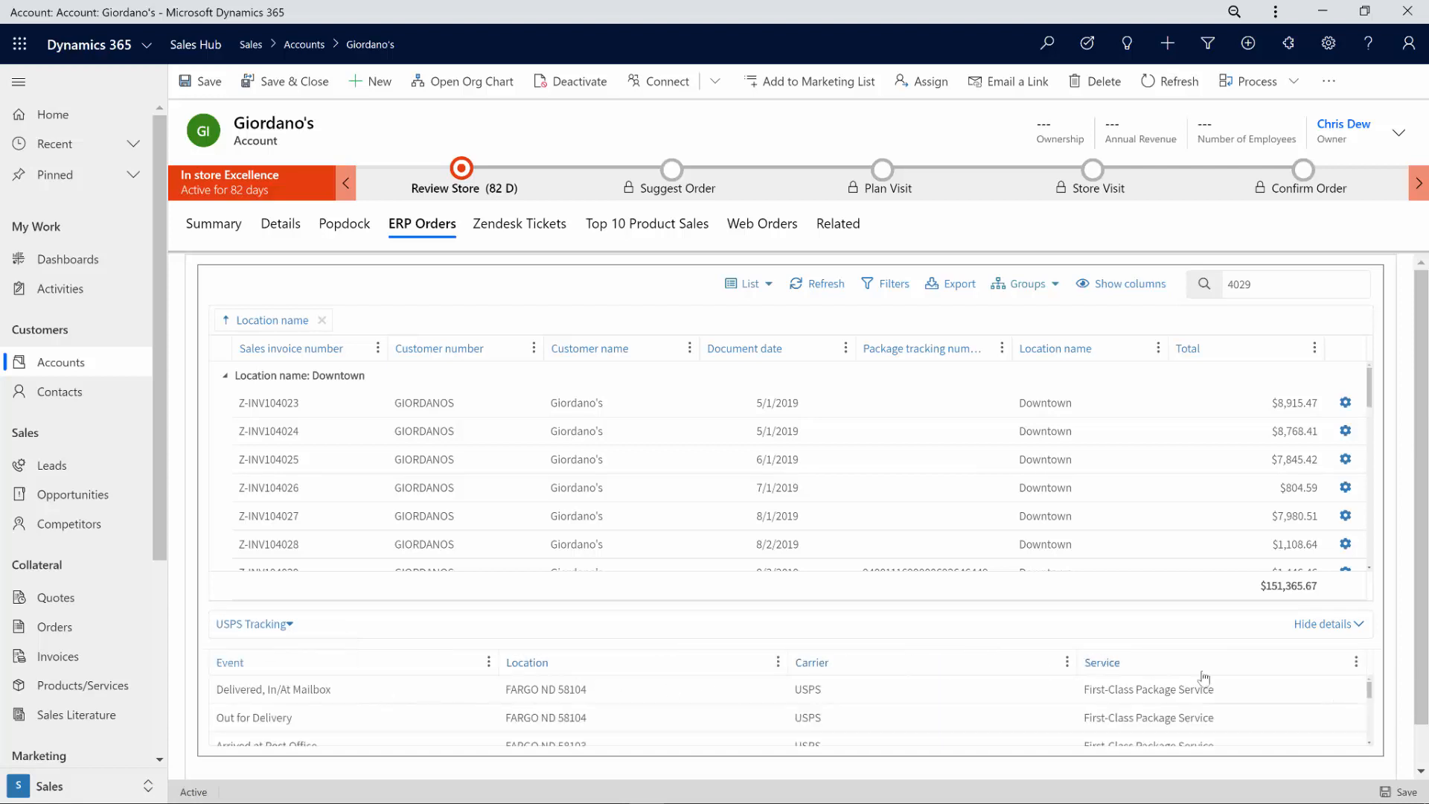
click(1370, 744)
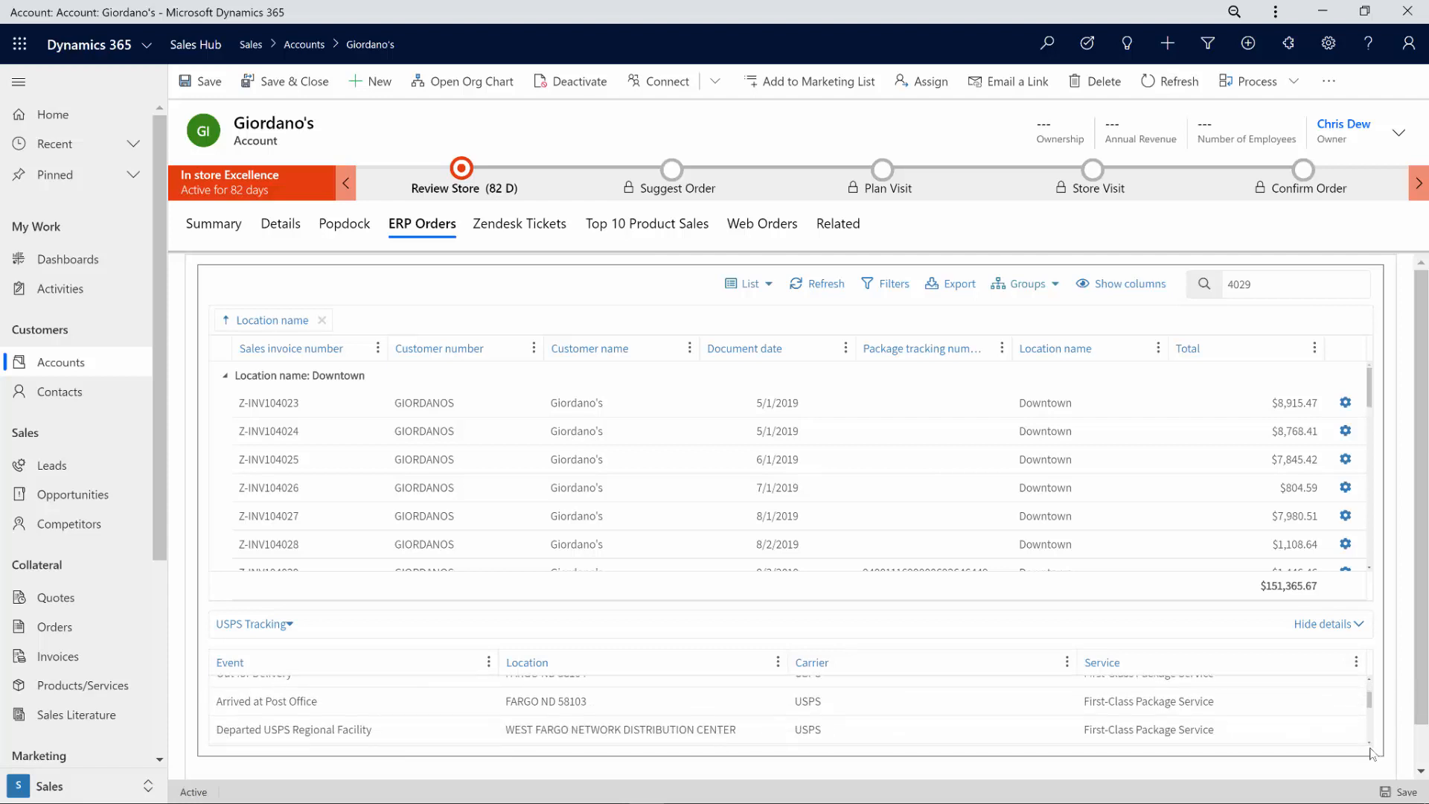
click(1370, 679)
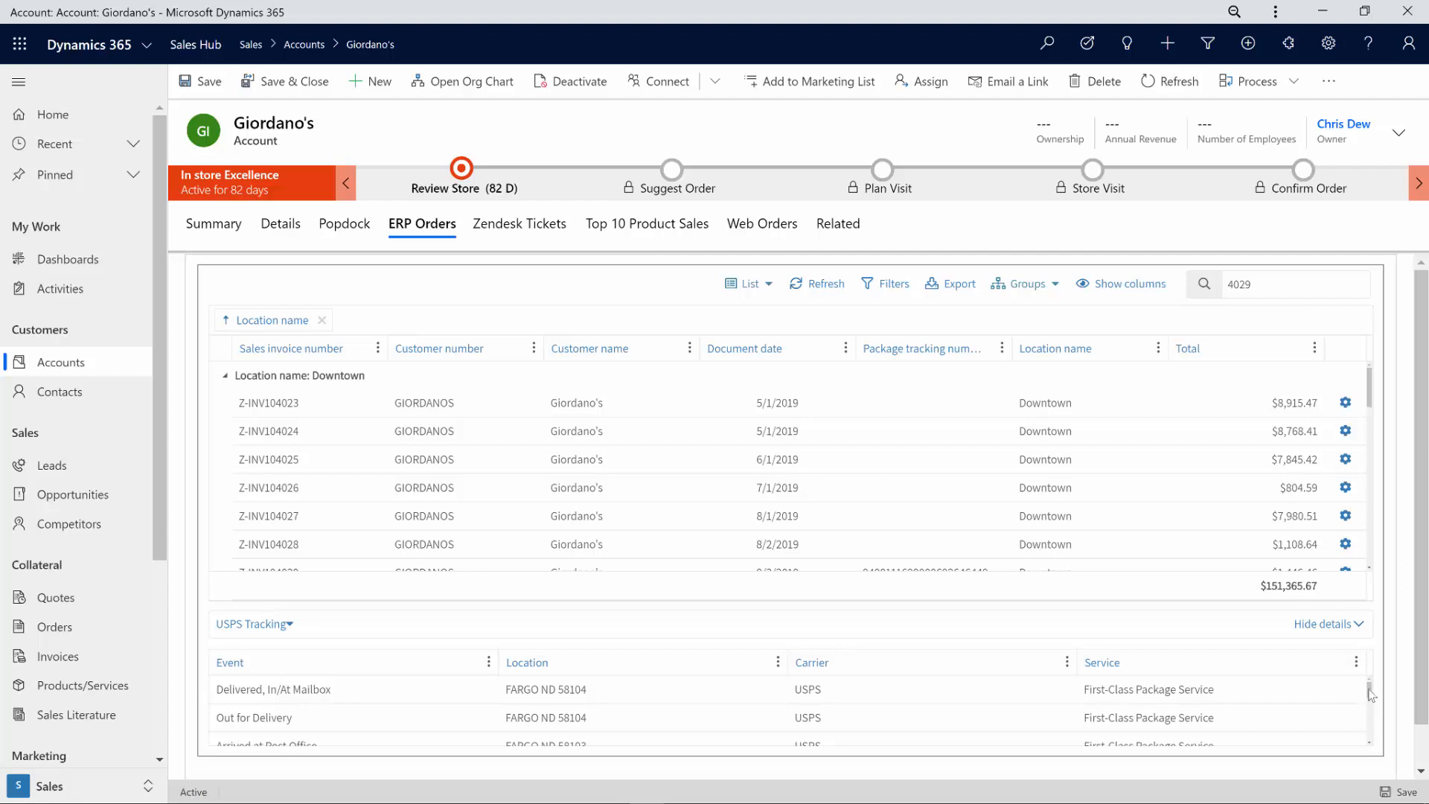
click(668, 694)
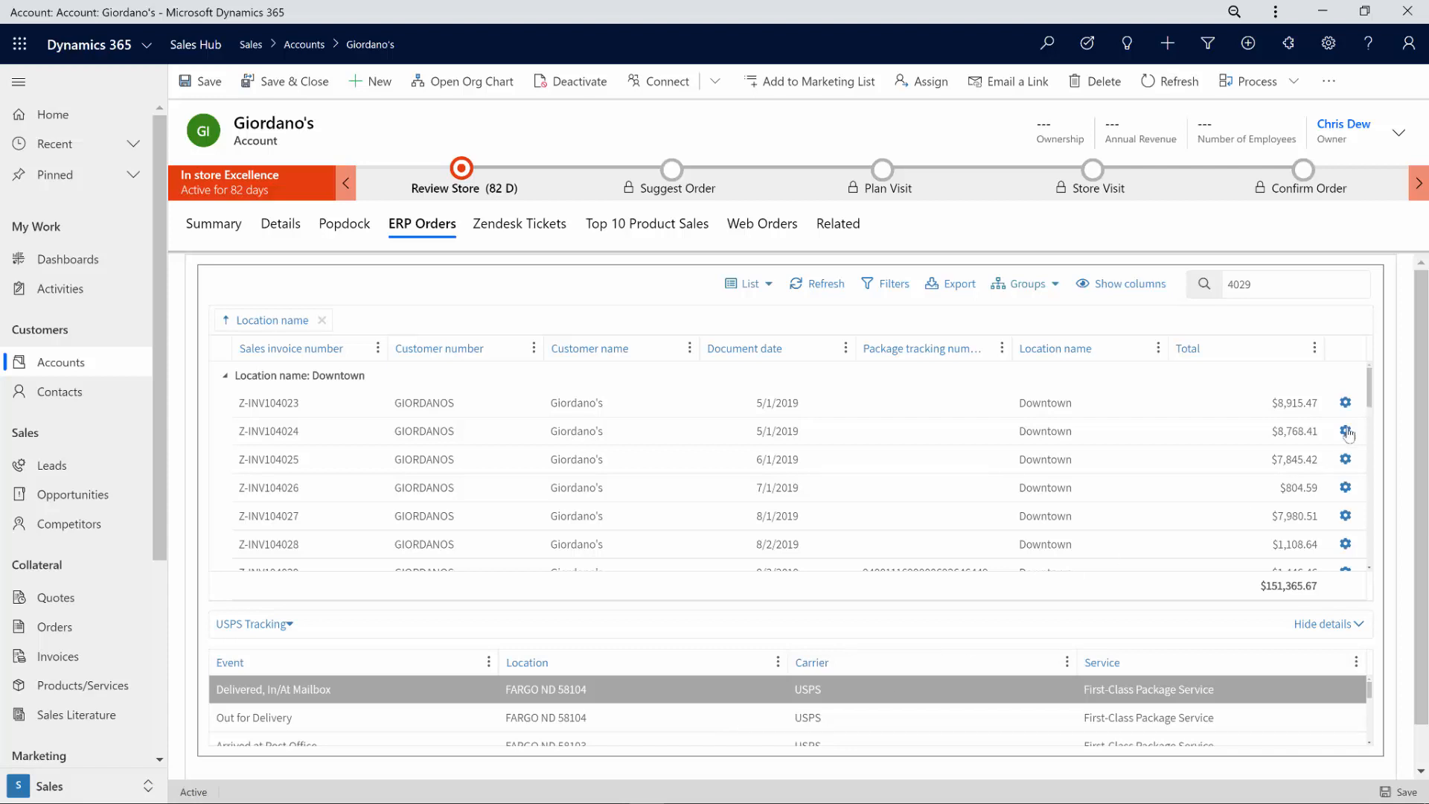
click(1347, 542)
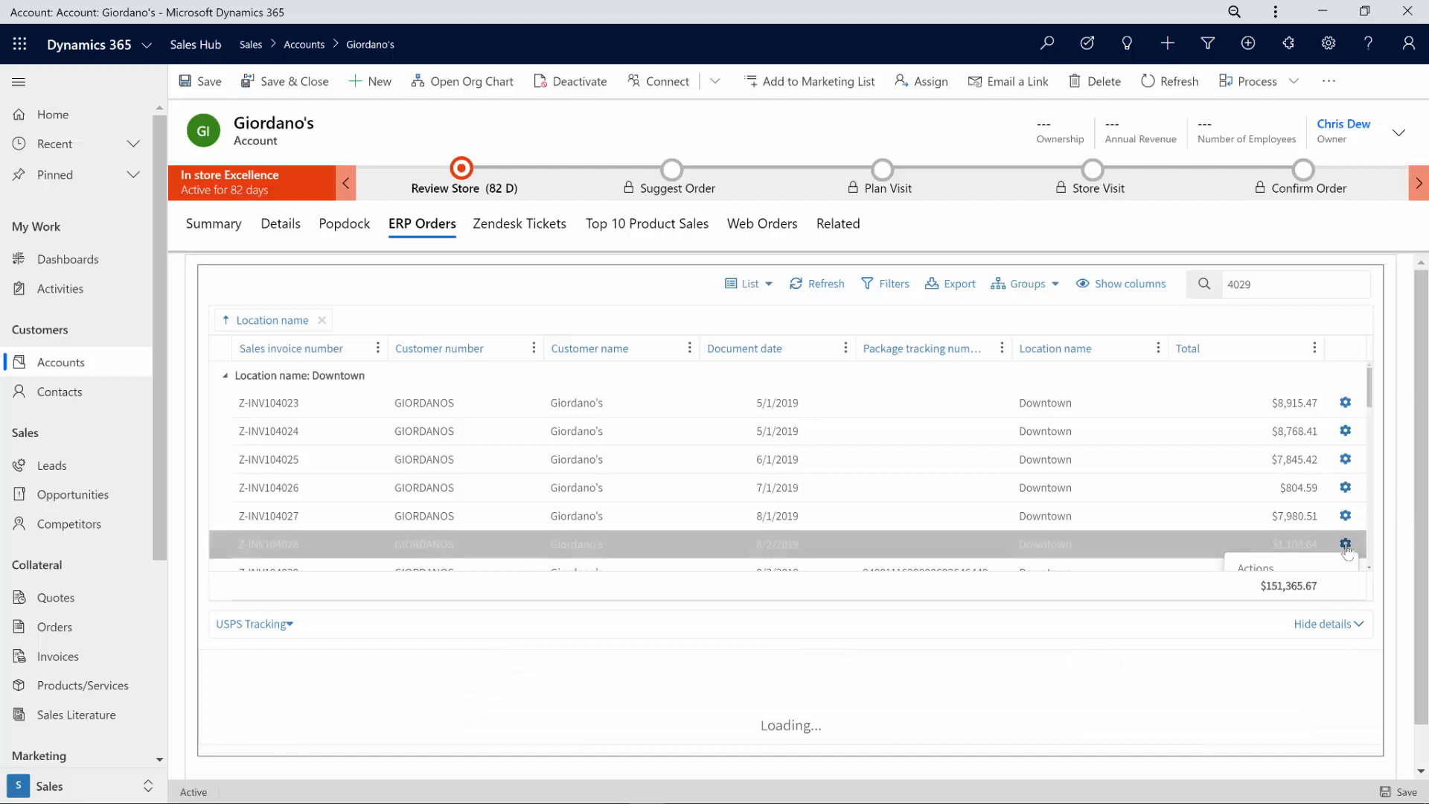
Step: Open invoice Z-INV104028 in Business Central, review its item lines, then return to Sales Hub
click(1346, 537)
scroll(1346, 537, down, 2)
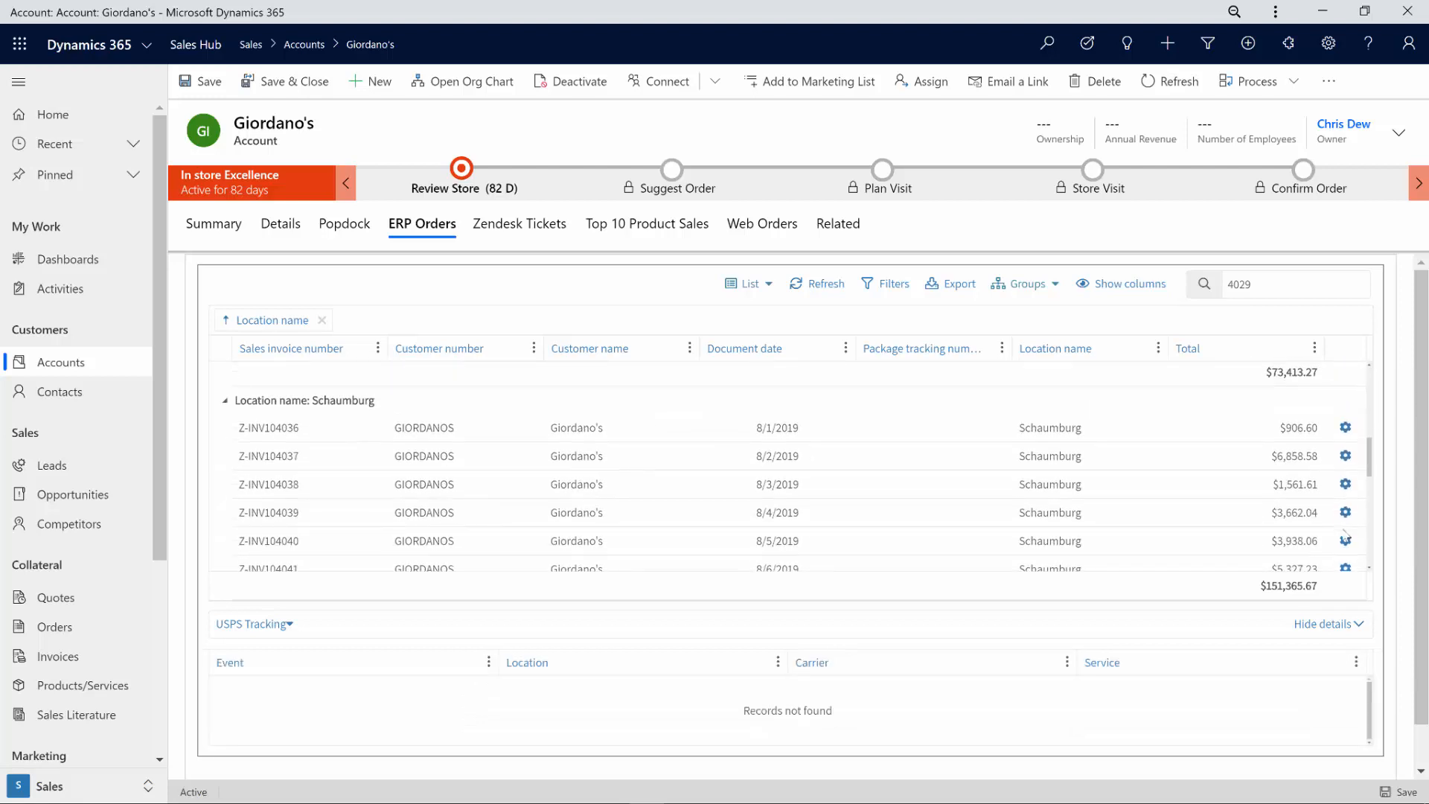
scroll(1347, 536, up, 1)
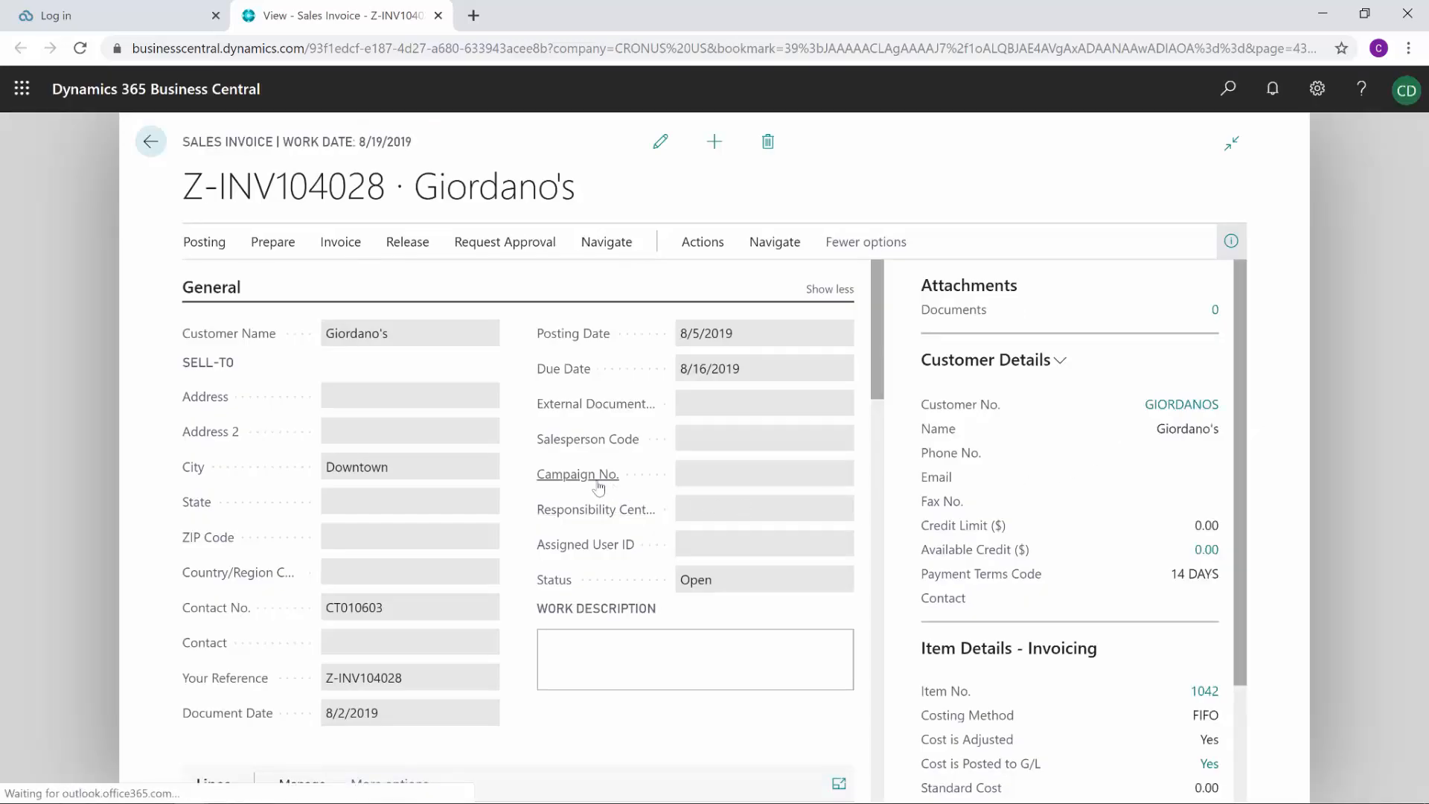
scroll(590, 491, down, 5)
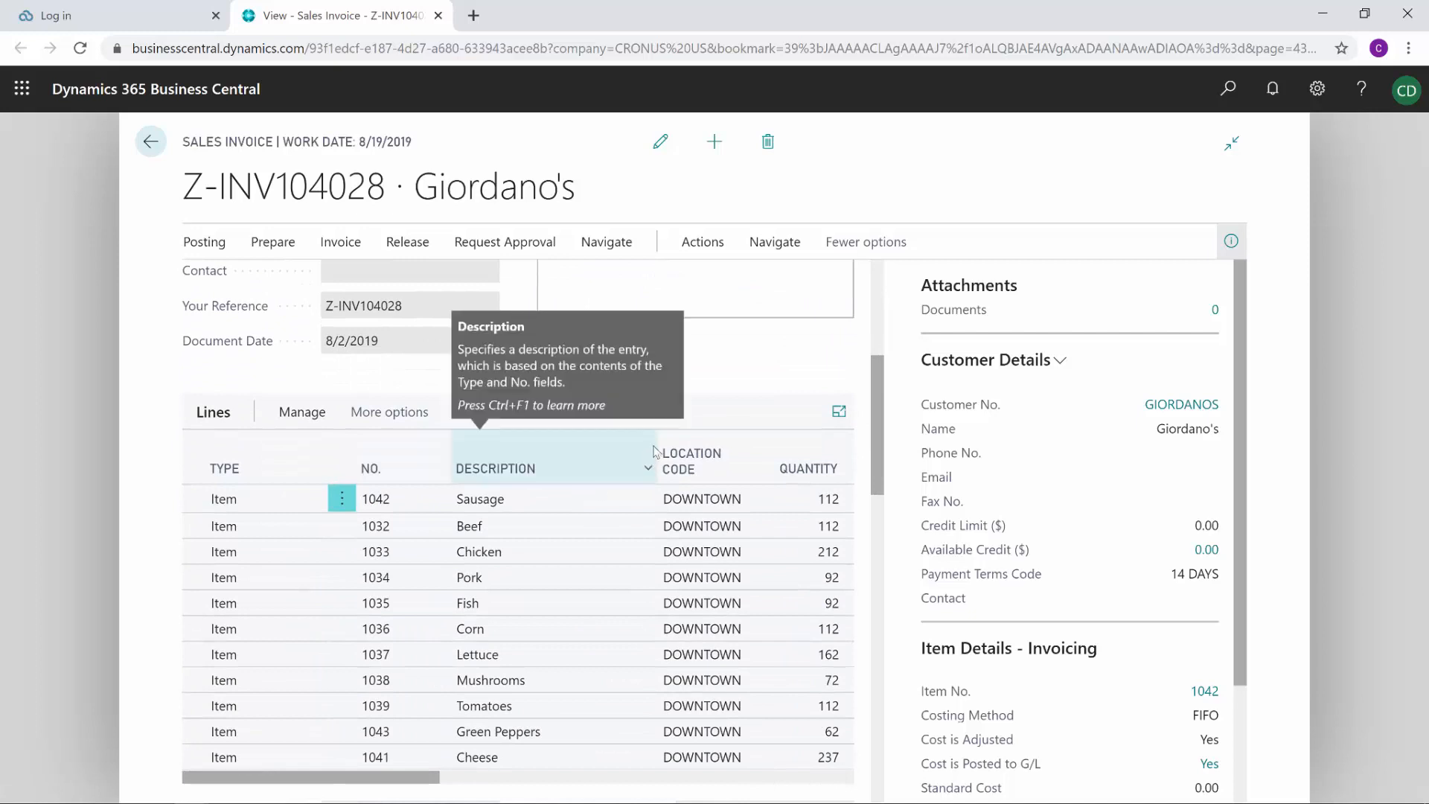
key(alt+Tab)
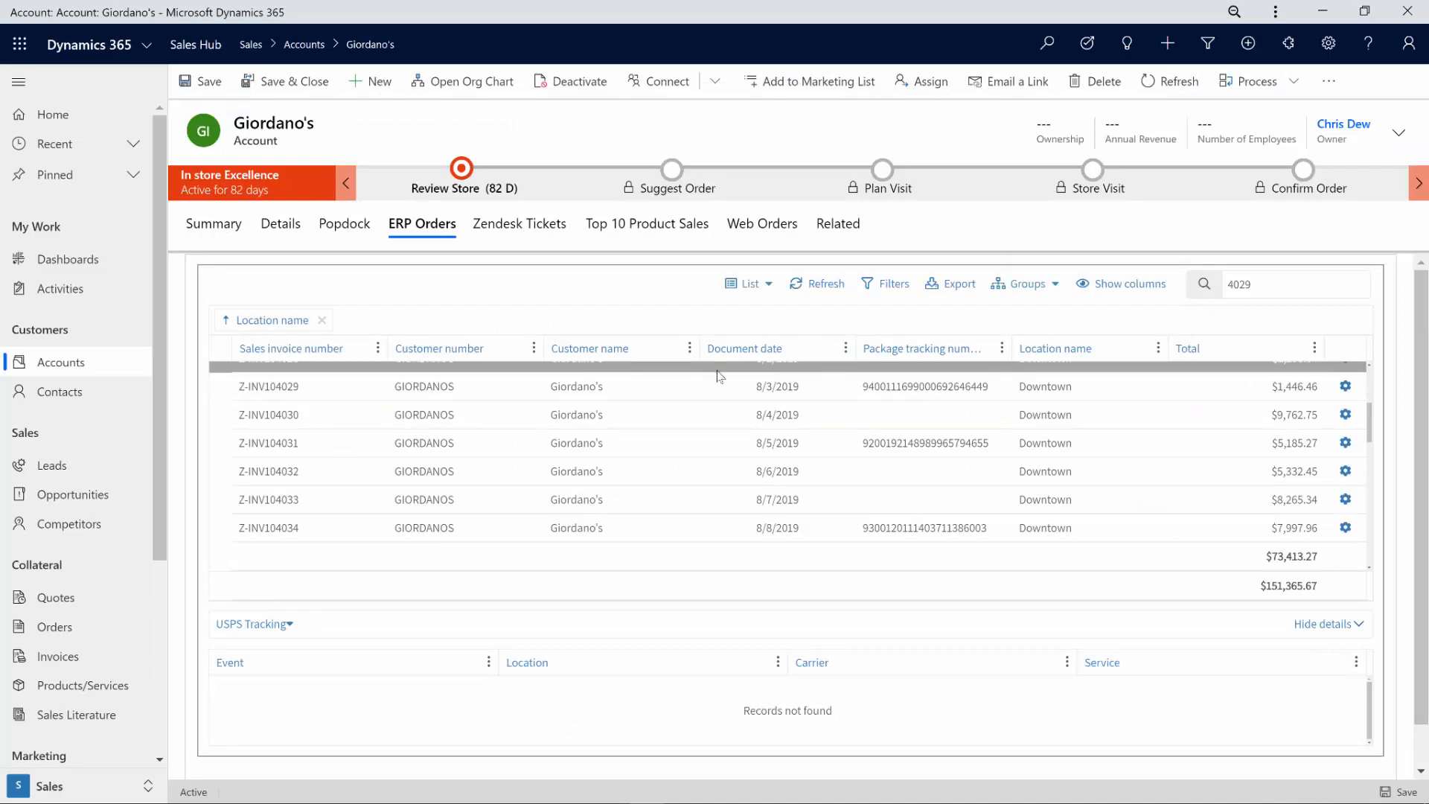
Step: Show tracking for invoice Z-INV104029, then export the ERP orders and open ERPOrders (1).xlsx
click(937, 388)
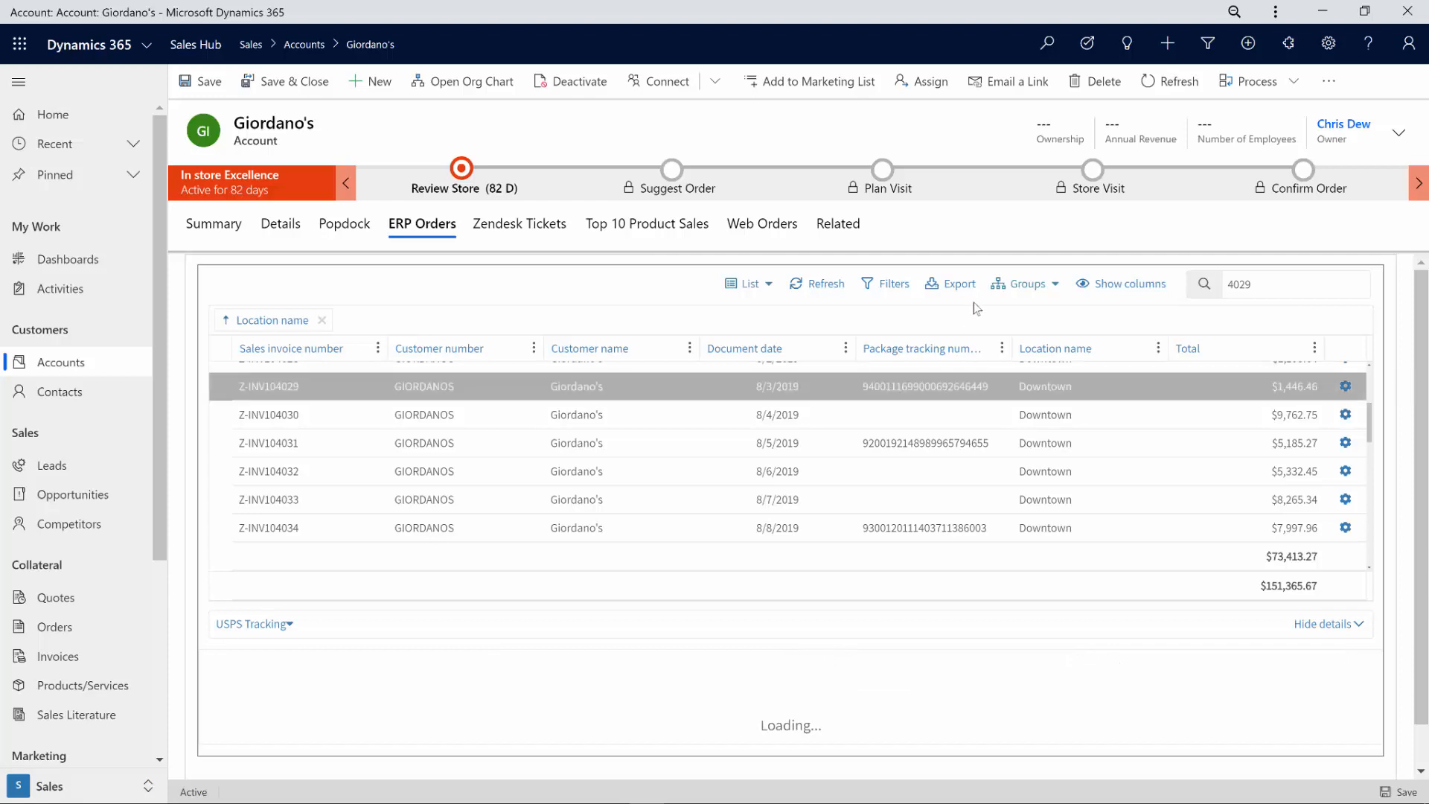
click(961, 285)
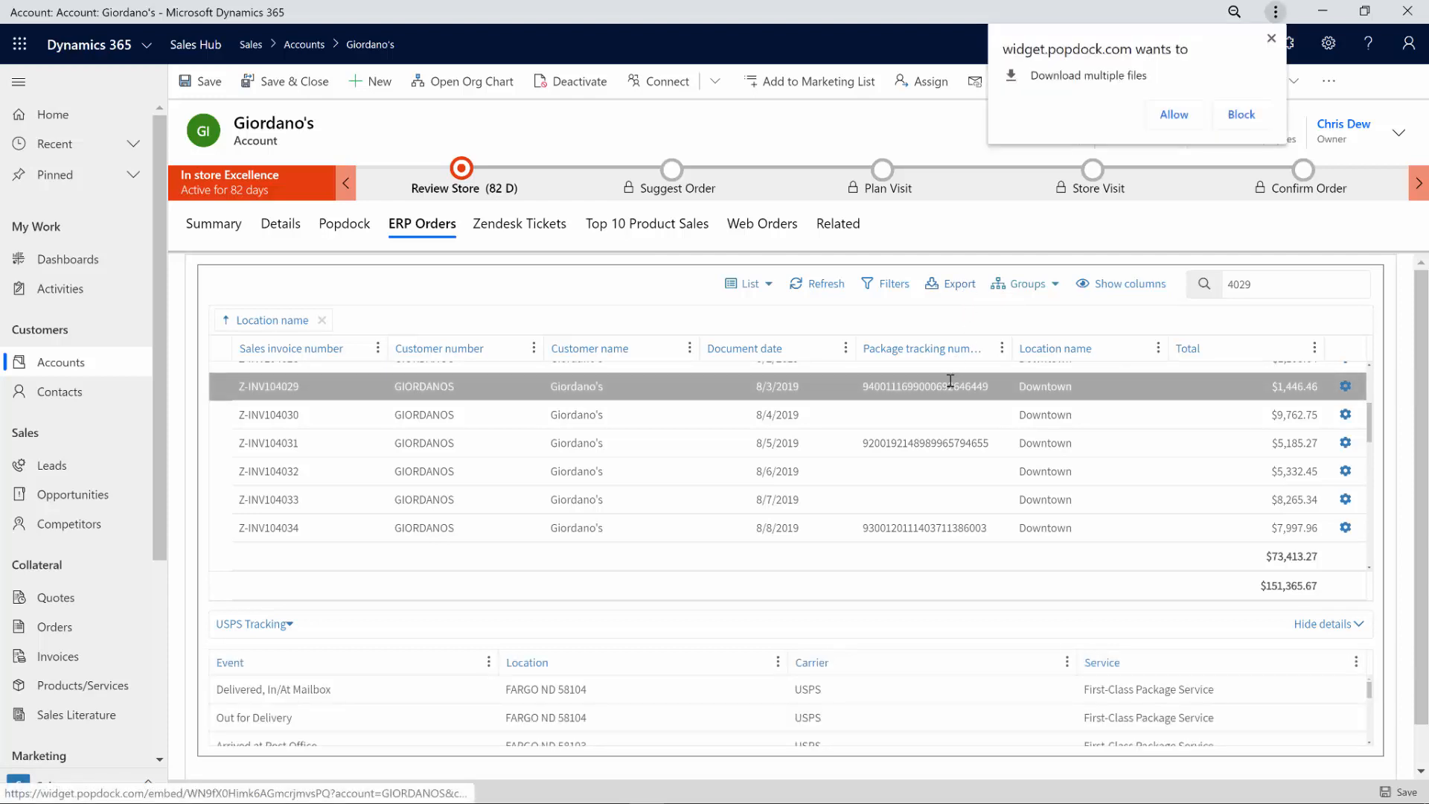
click(1175, 115)
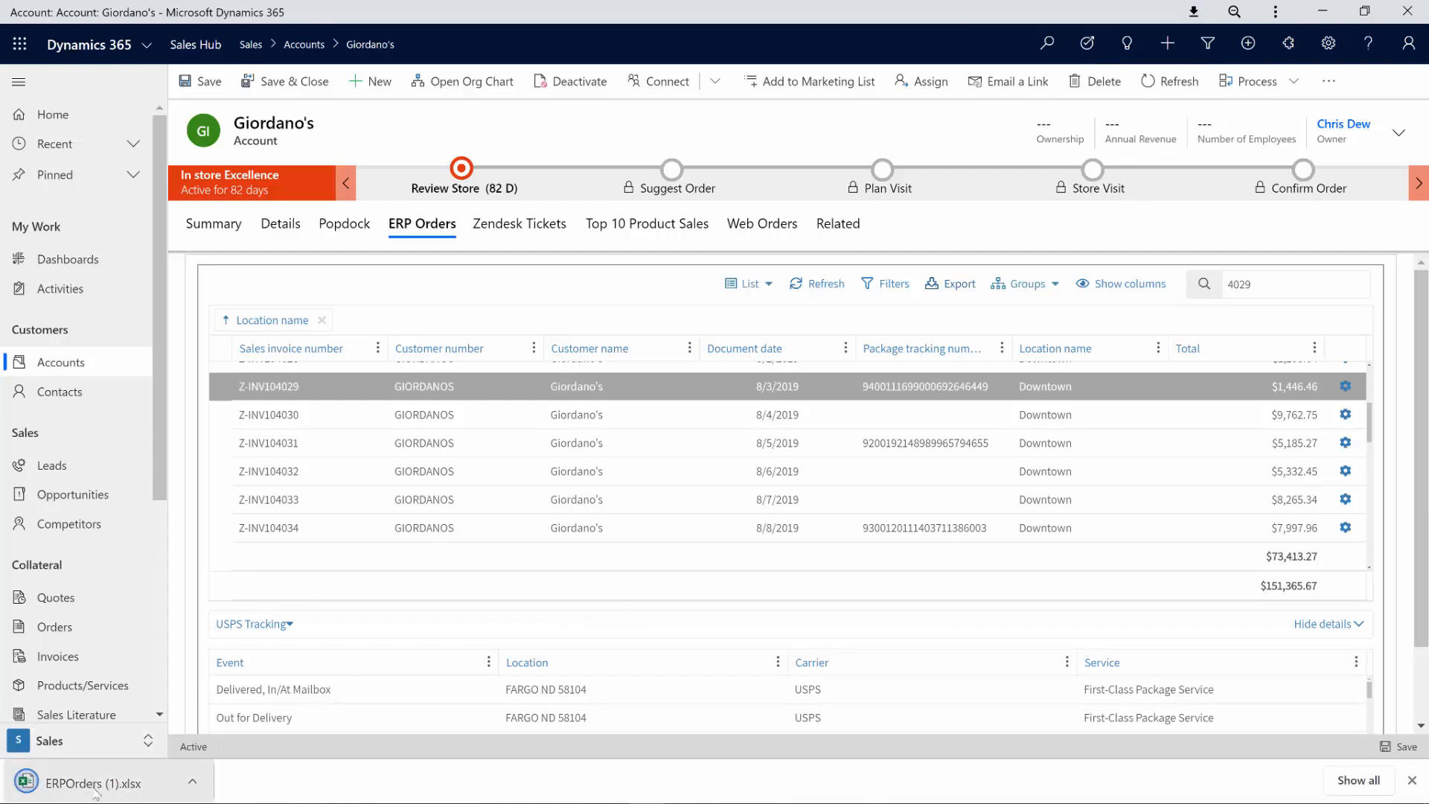
click(71, 788)
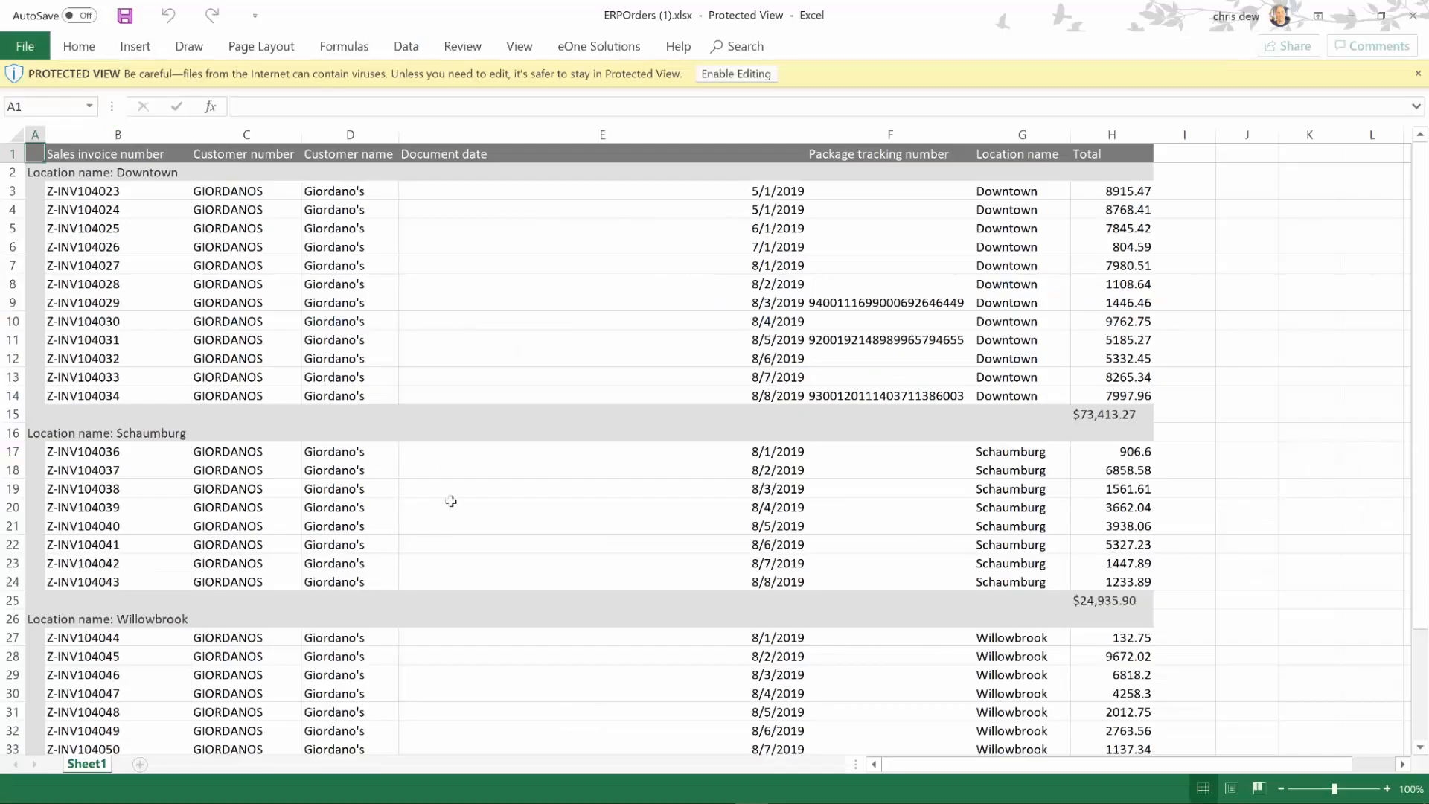
Step: Enable editing on the workbook and launch the Popdock add-in from the Data tab
click(752, 72)
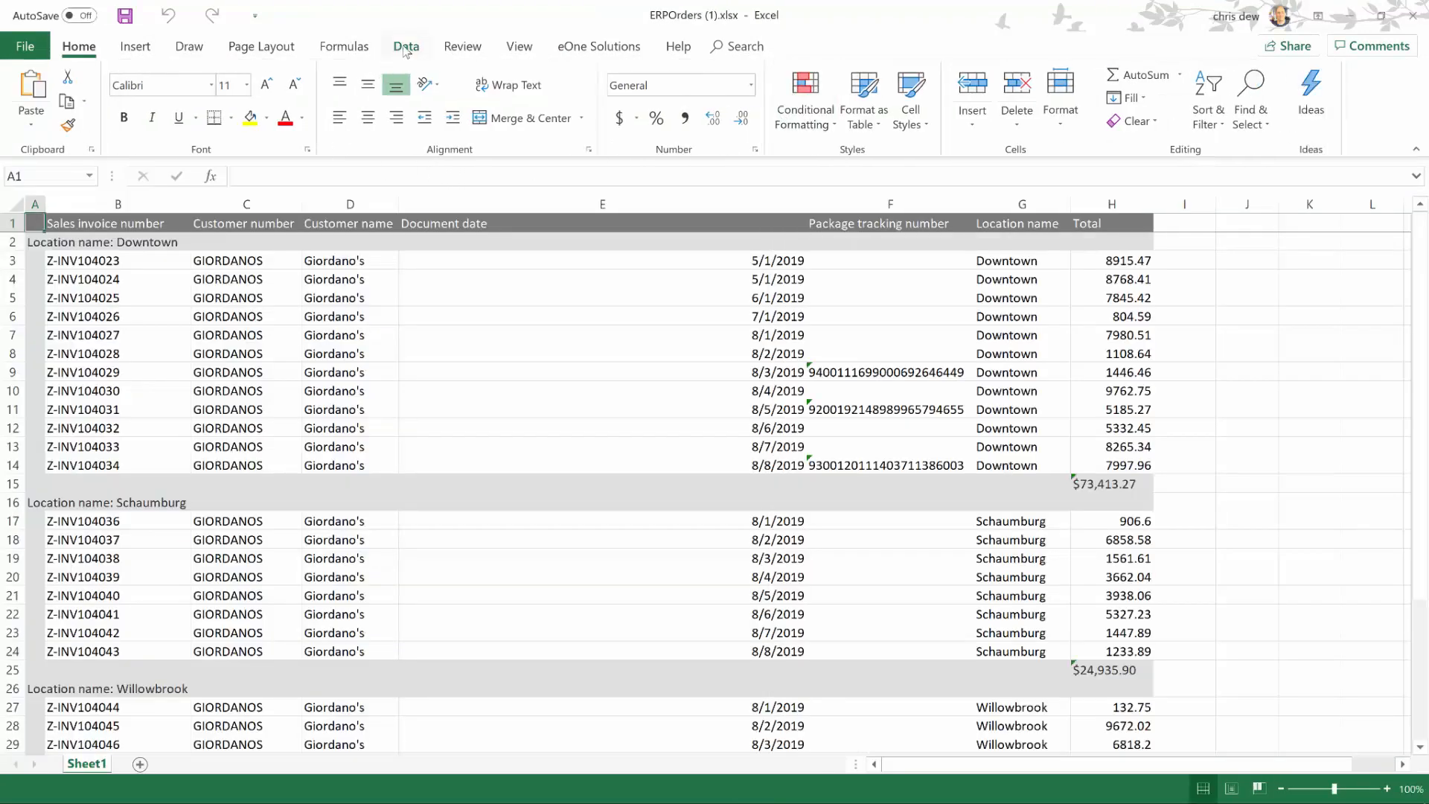
click(405, 48)
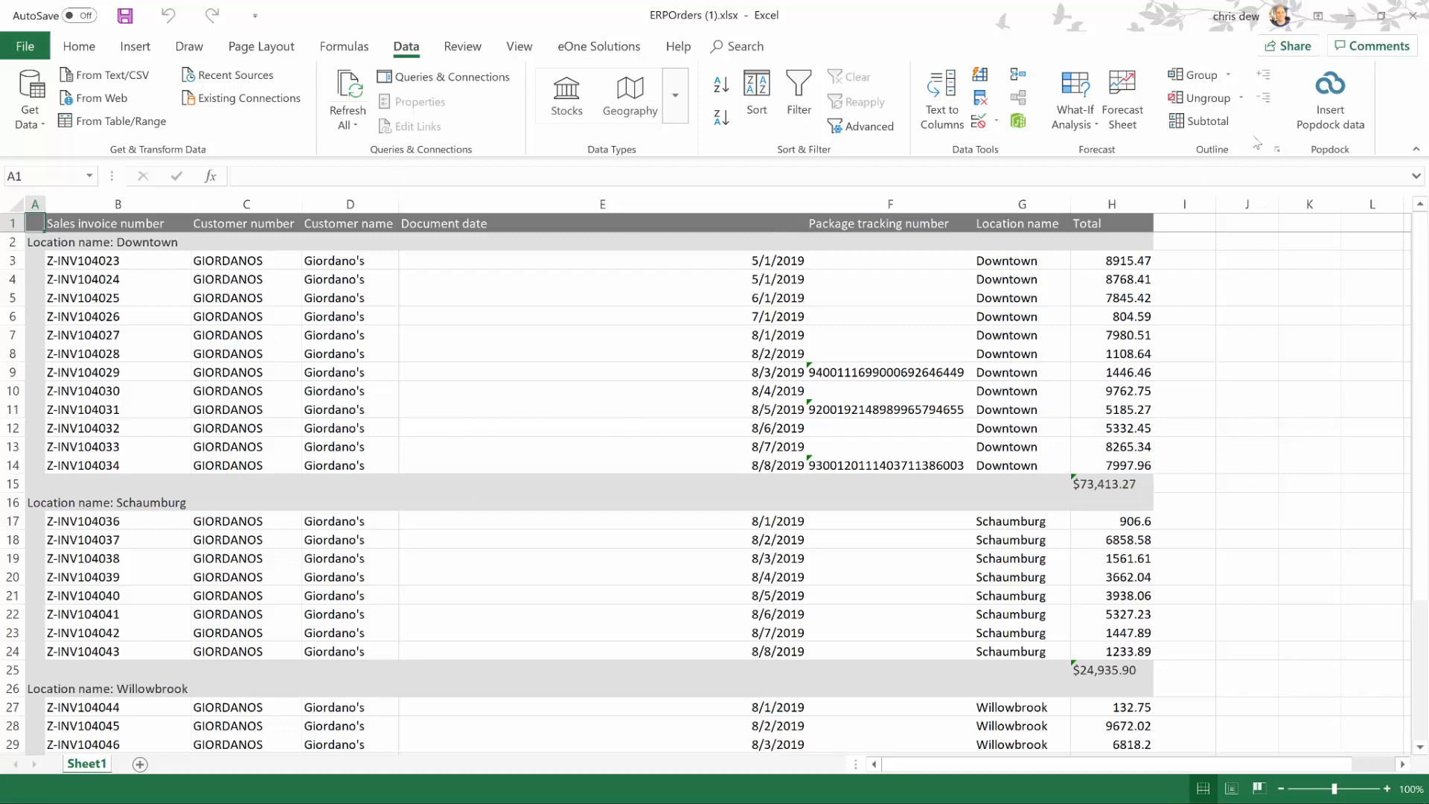
click(1349, 91)
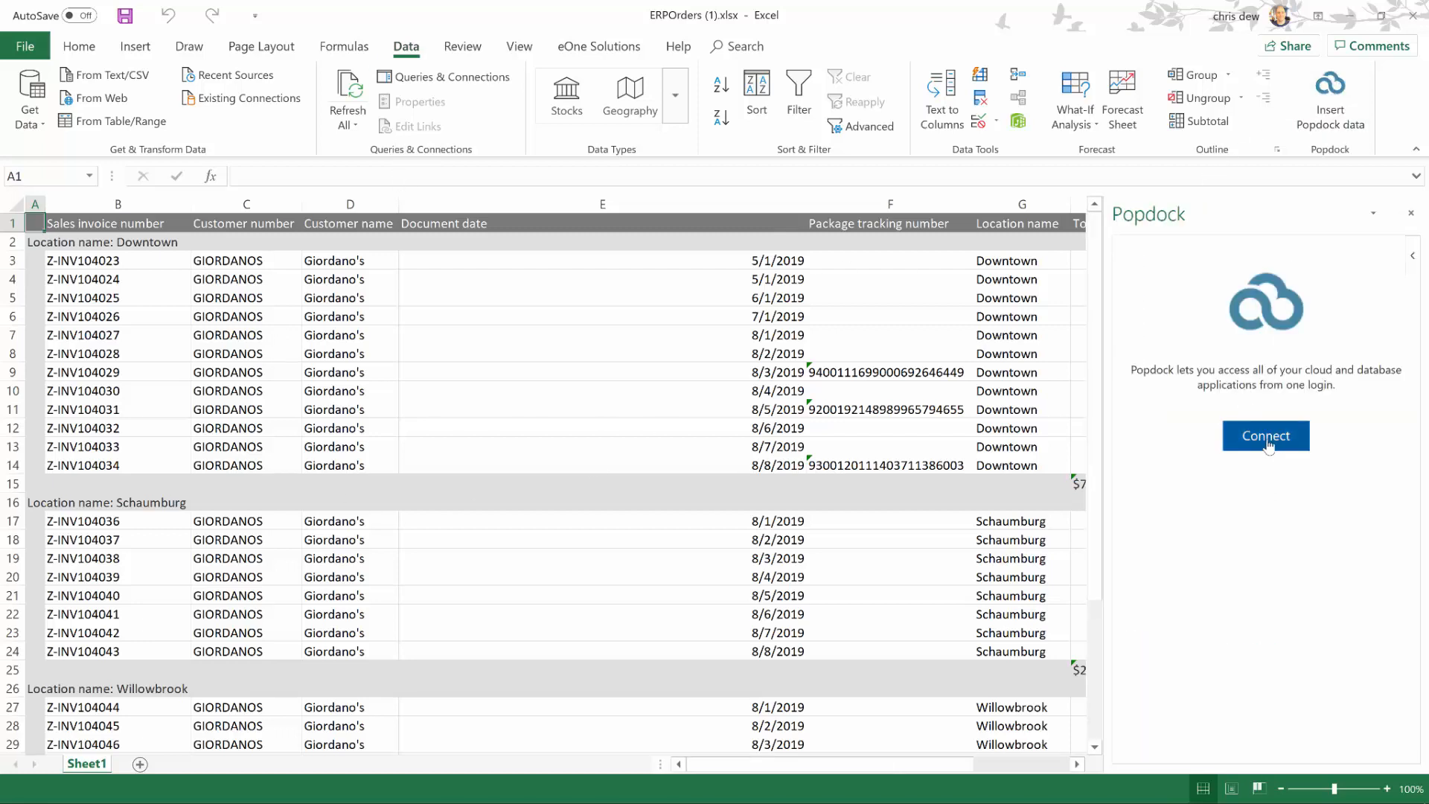
Step: Start connecting Popdock and enter the account e-mail in the login form
click(1273, 452)
click(1194, 392)
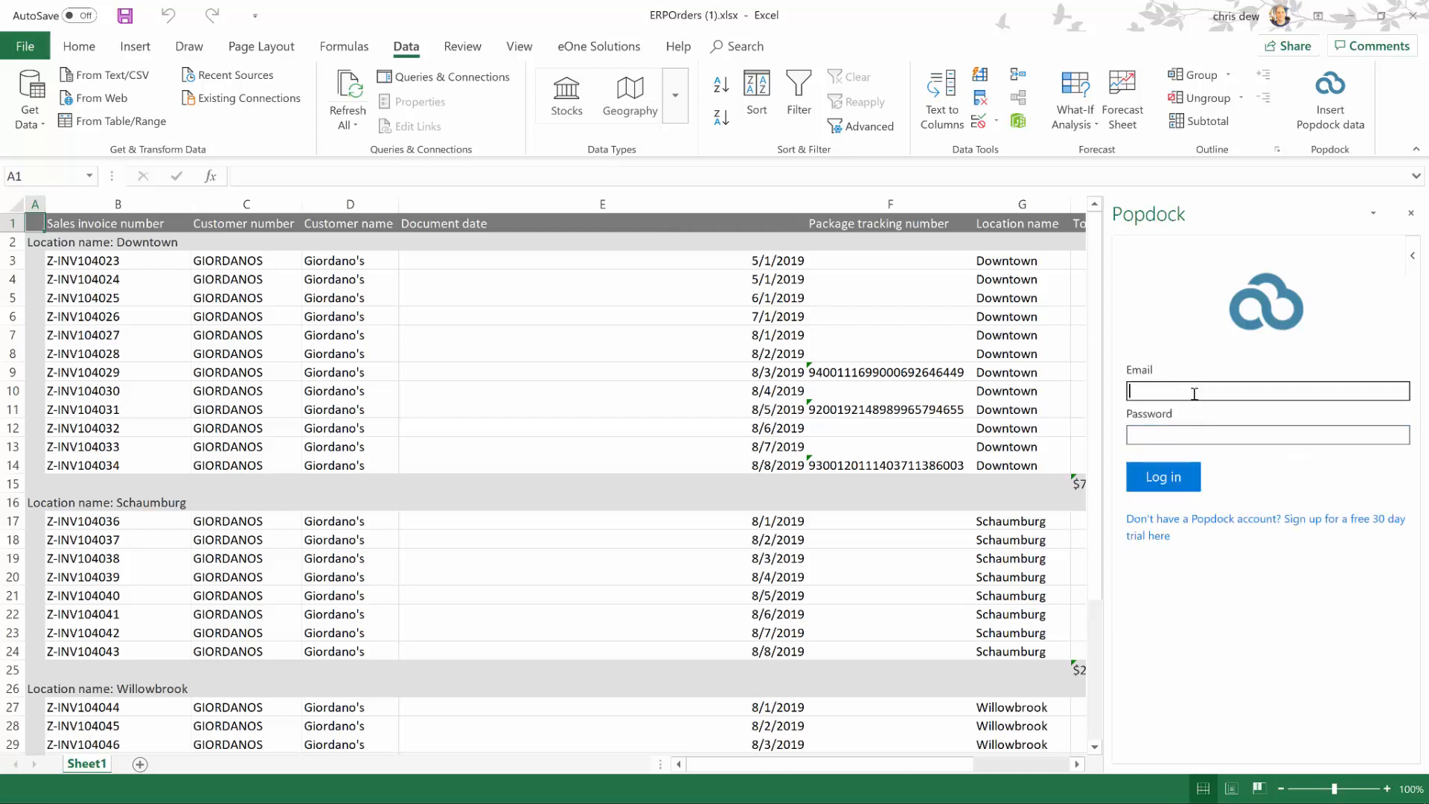
text(bc@demo.com)
key(Tab)
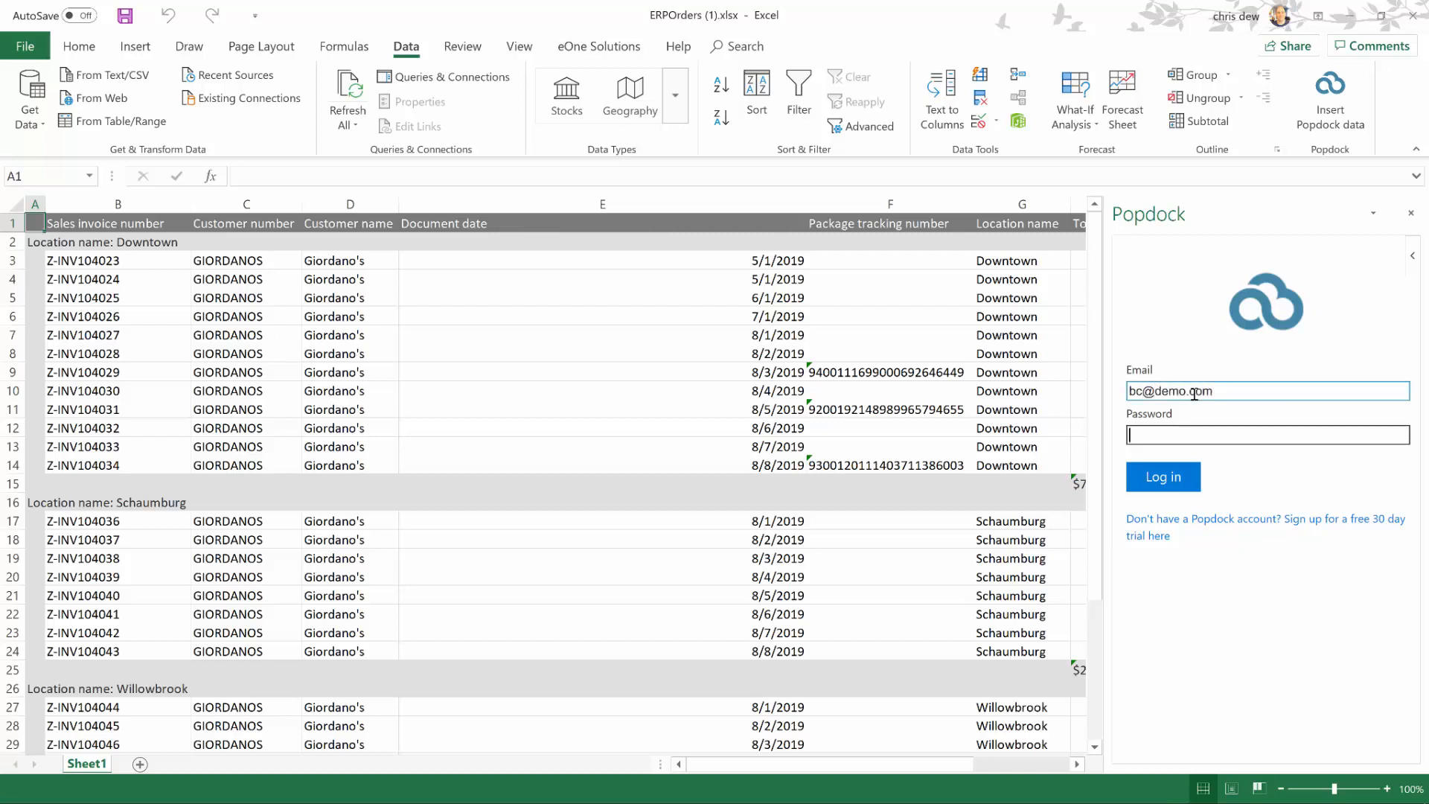
Step: Enter the account password, log in to Popdock and choose the Zendesk (2) connector
text(demo)
click(1185, 477)
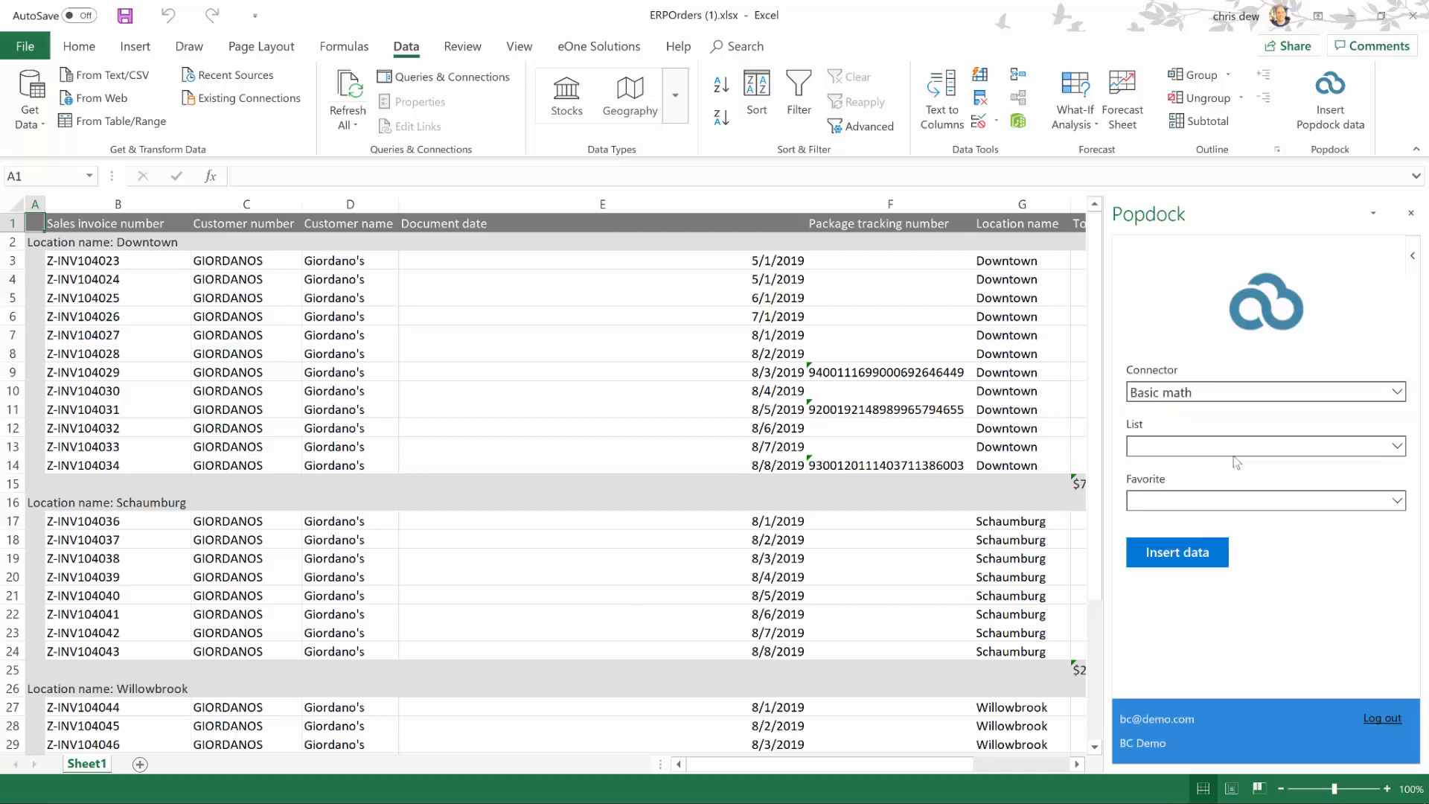
click(1222, 393)
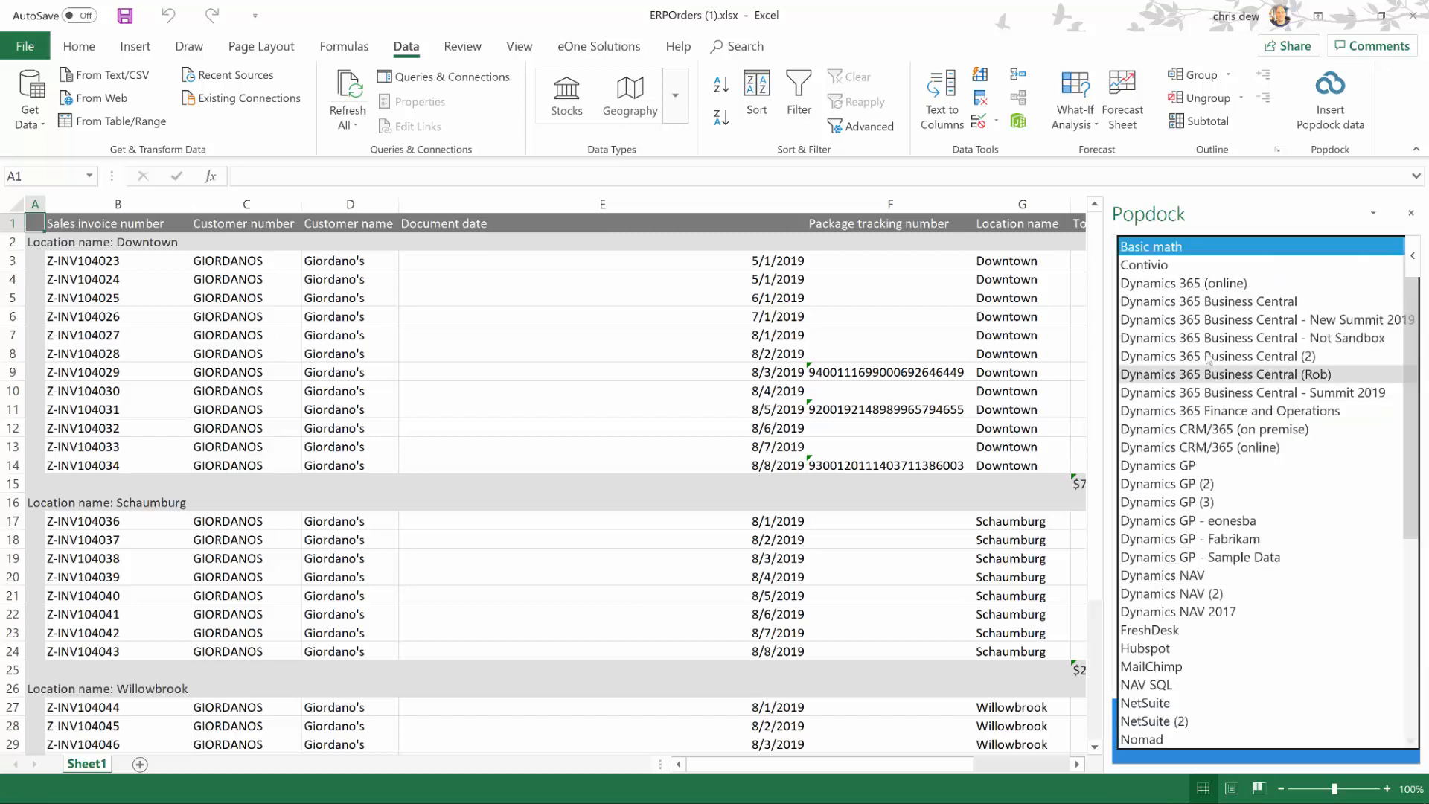
scroll(1224, 394, down, 4)
scroll(1214, 368, down, 3)
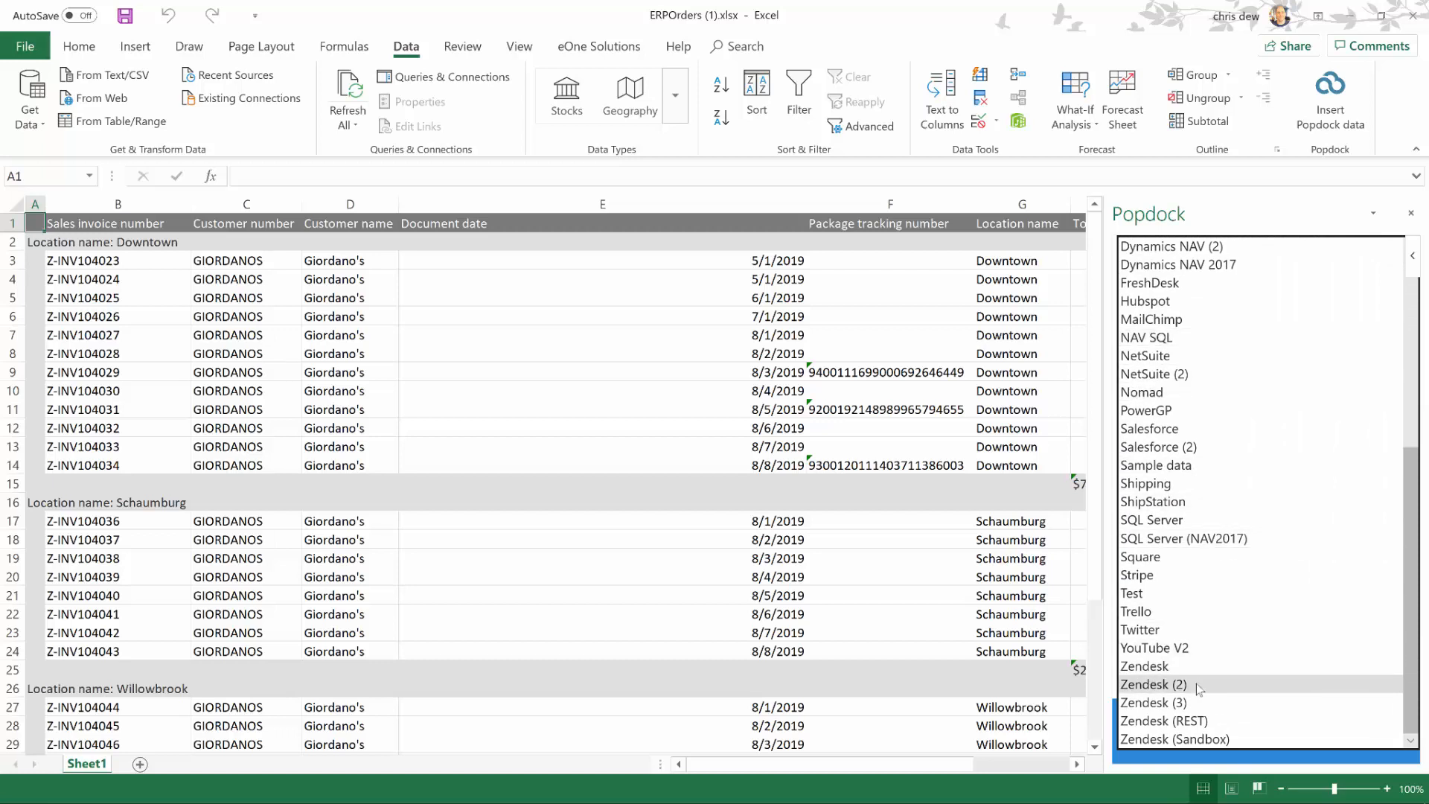
click(1198, 687)
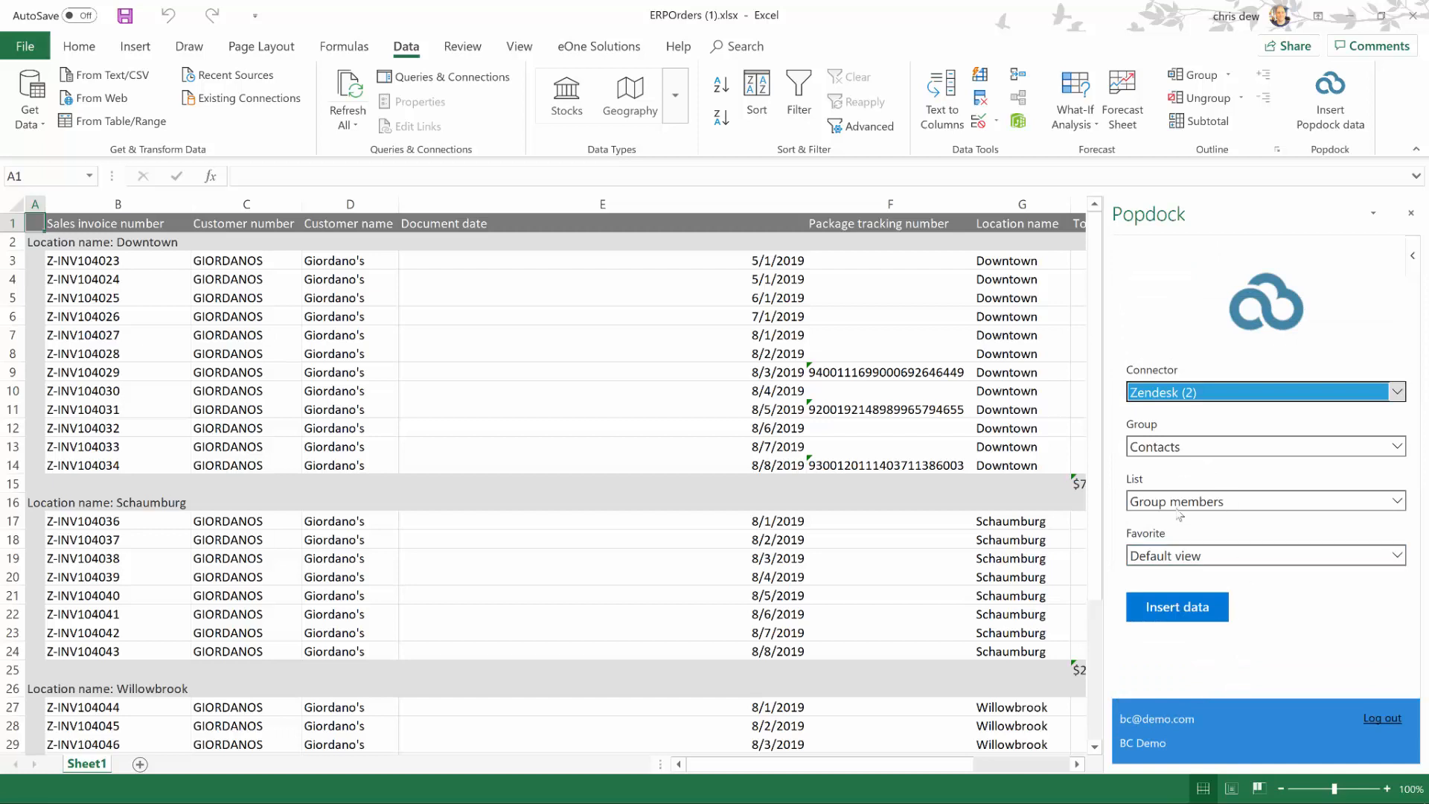
Step: Choose the Tickets group and Tickets list, then add a blank Sheet2
click(1175, 449)
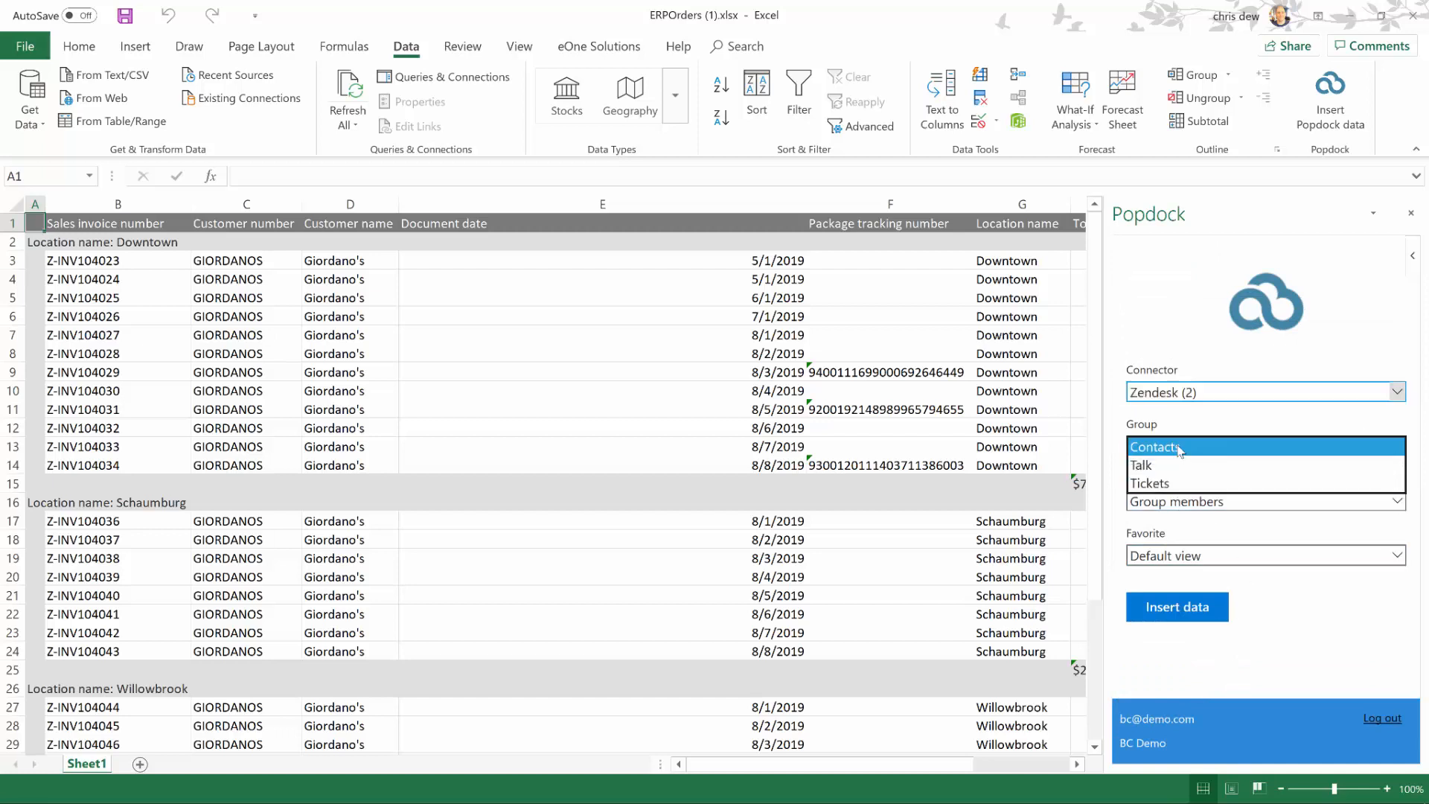
click(1162, 483)
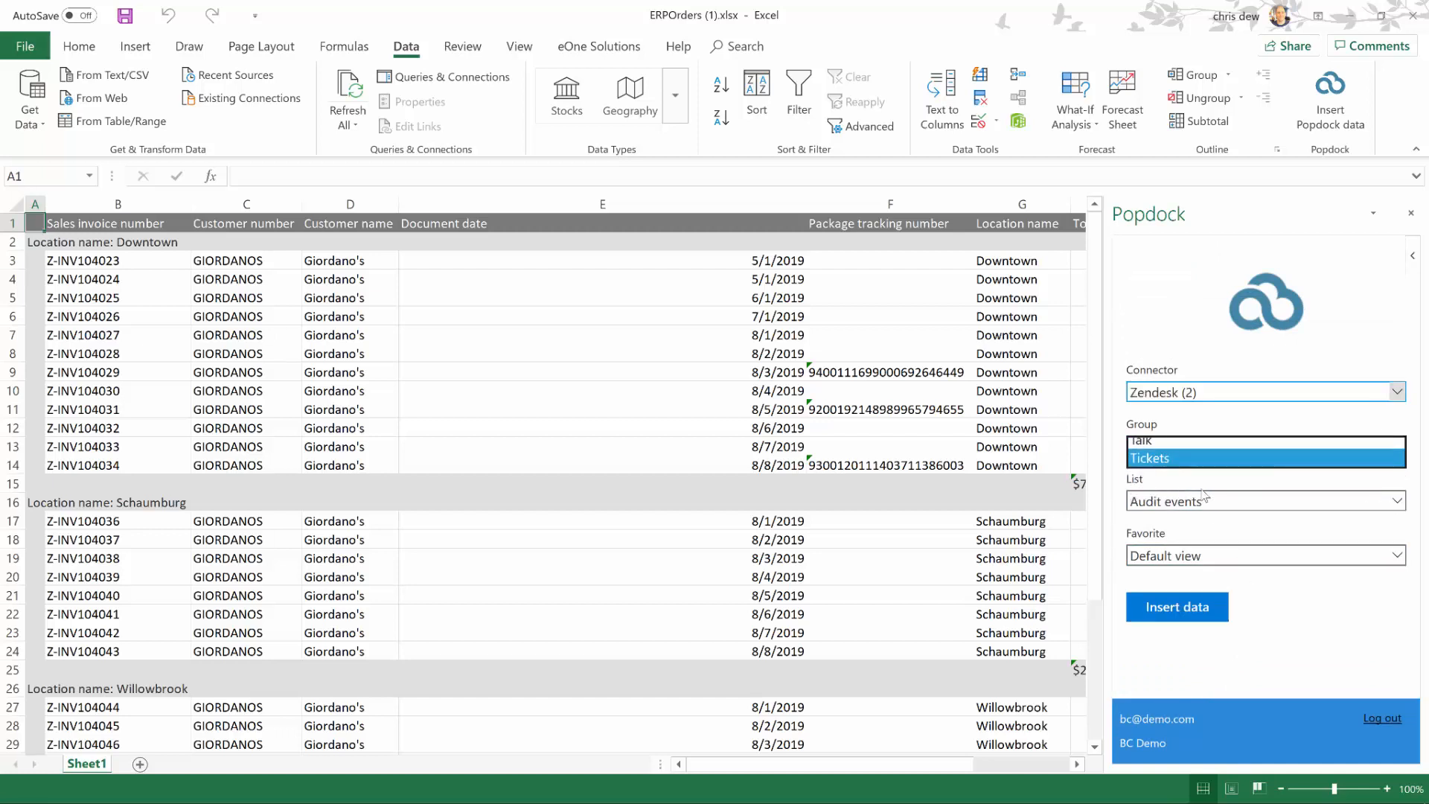
click(1206, 500)
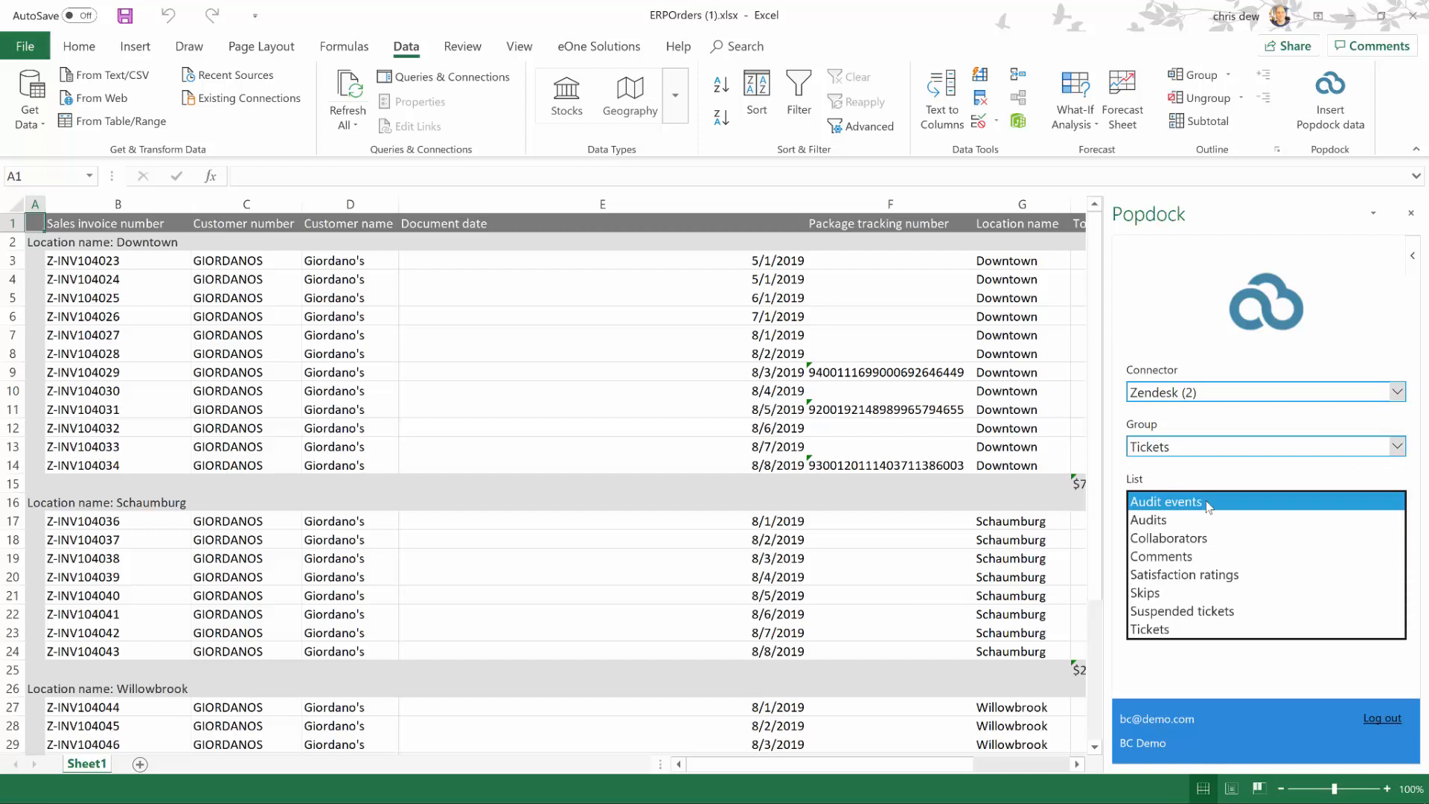
click(1174, 631)
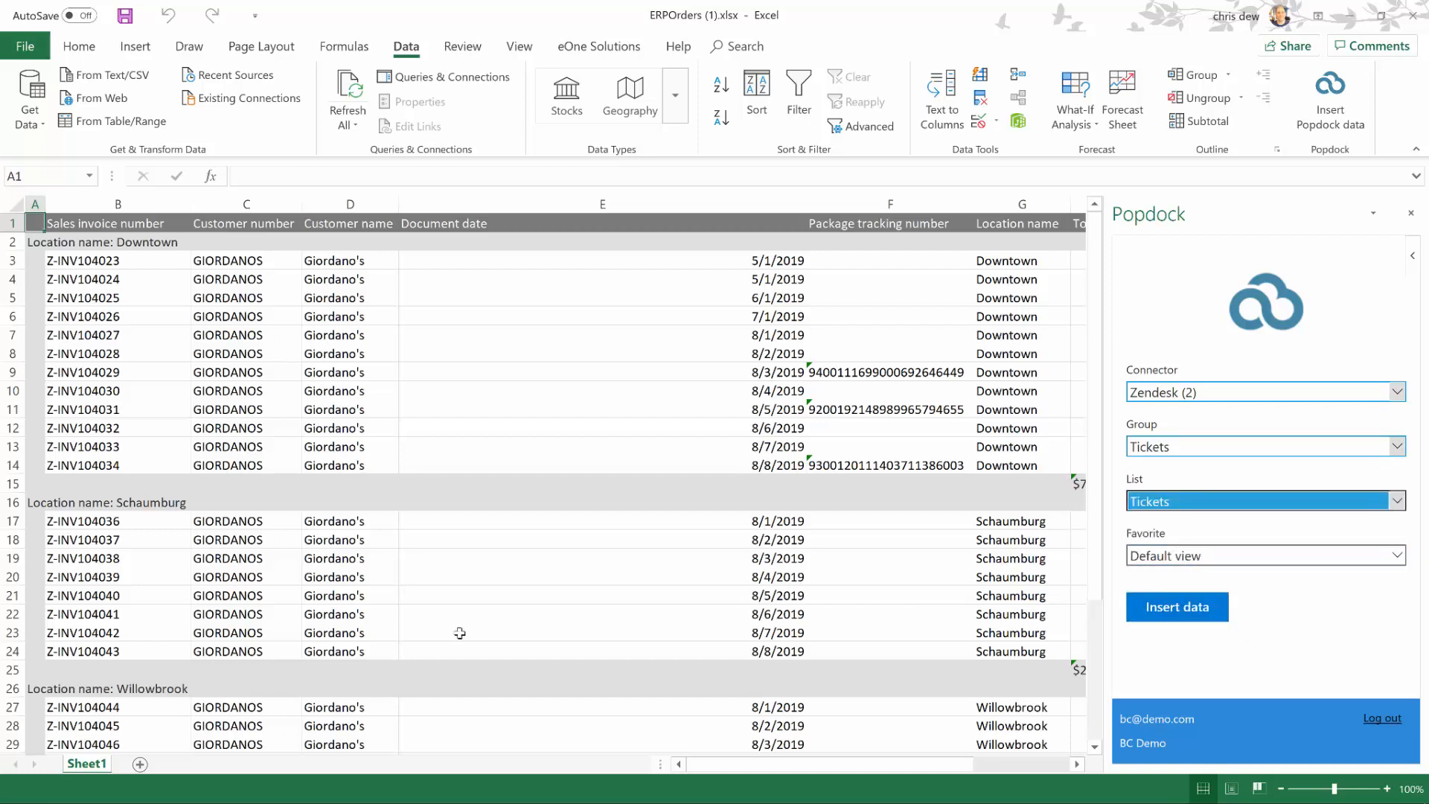
click(141, 765)
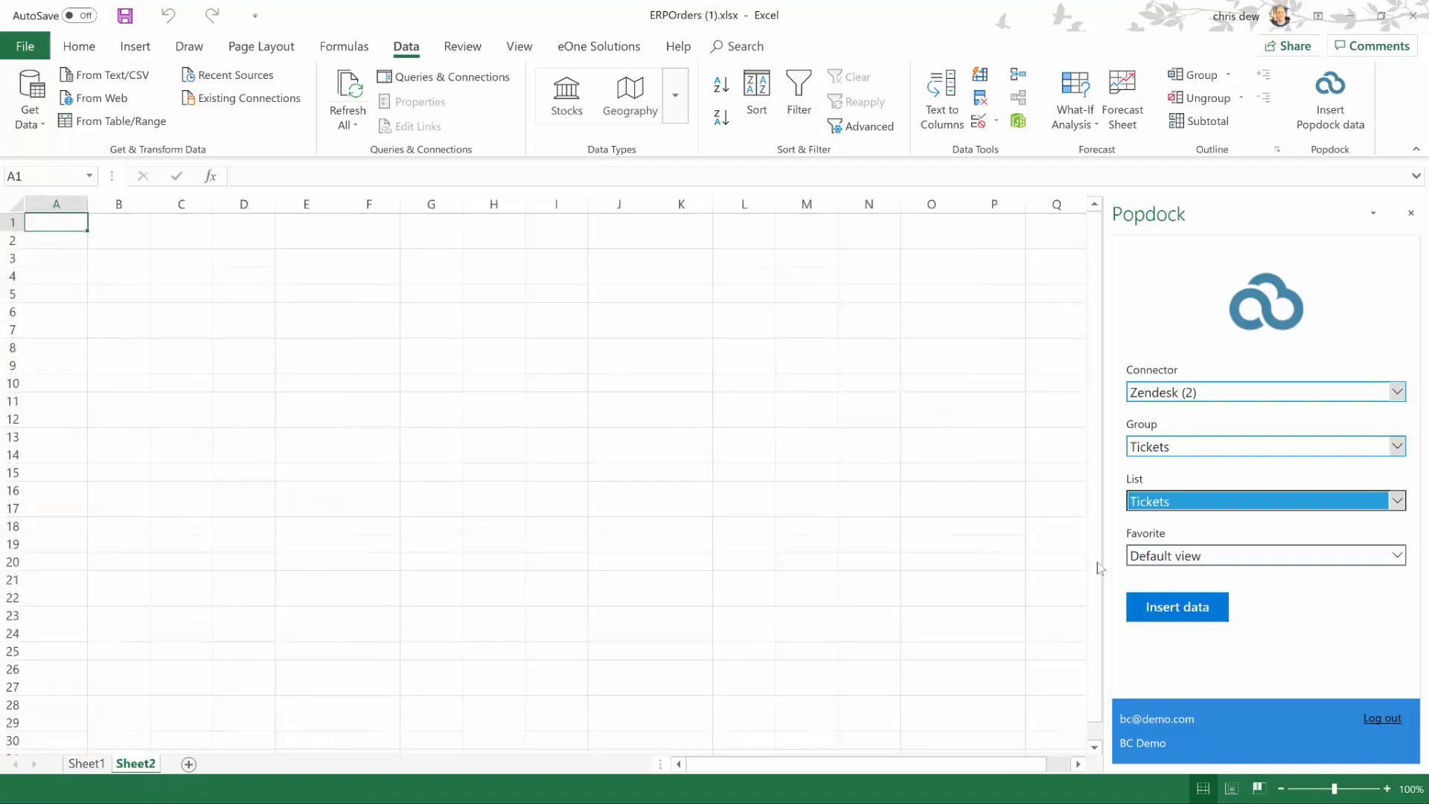
Step: Insert the 46 Zendesk tickets into Sheet2, review them, then switch back to Dynamics 365
click(1184, 612)
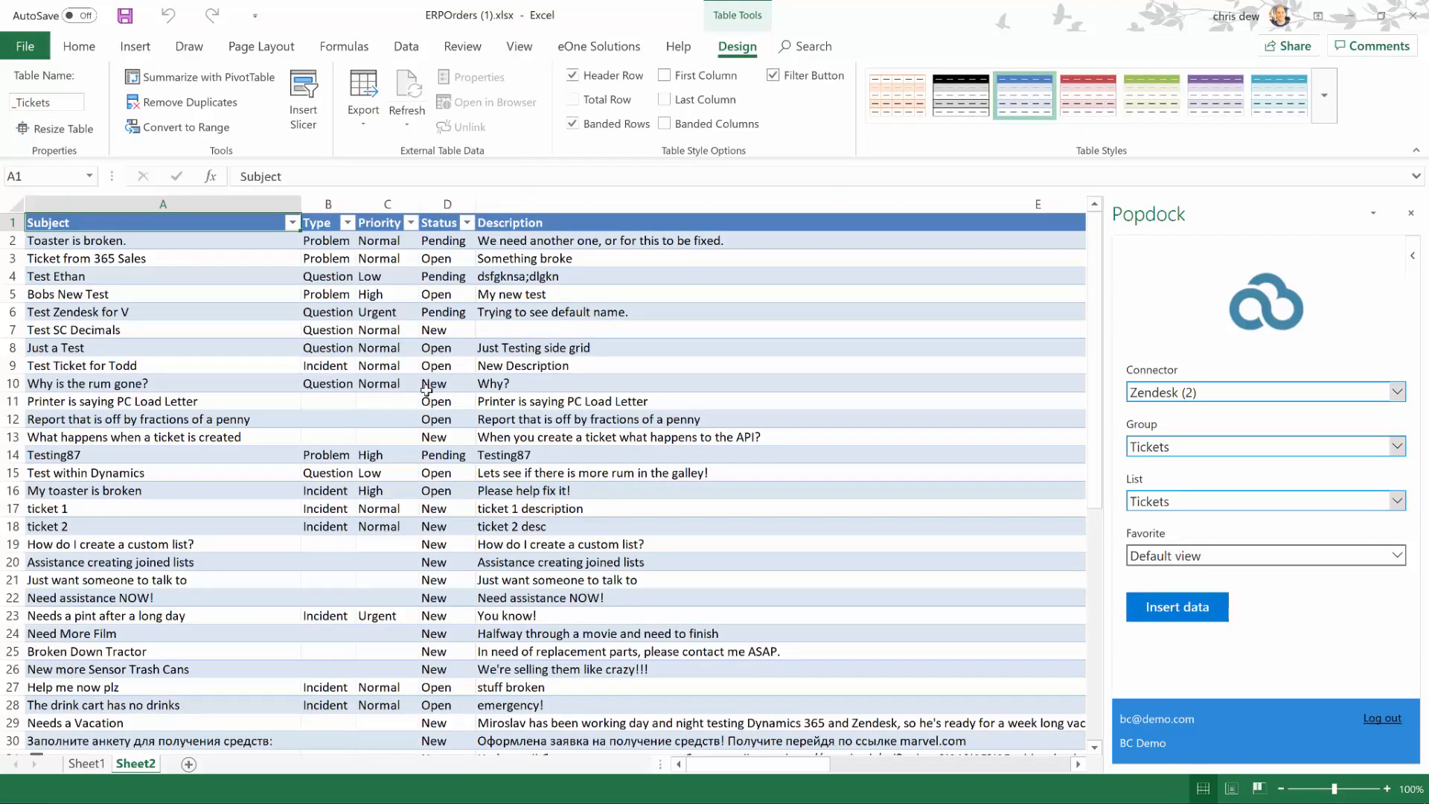
scroll(356, 403, down, 3)
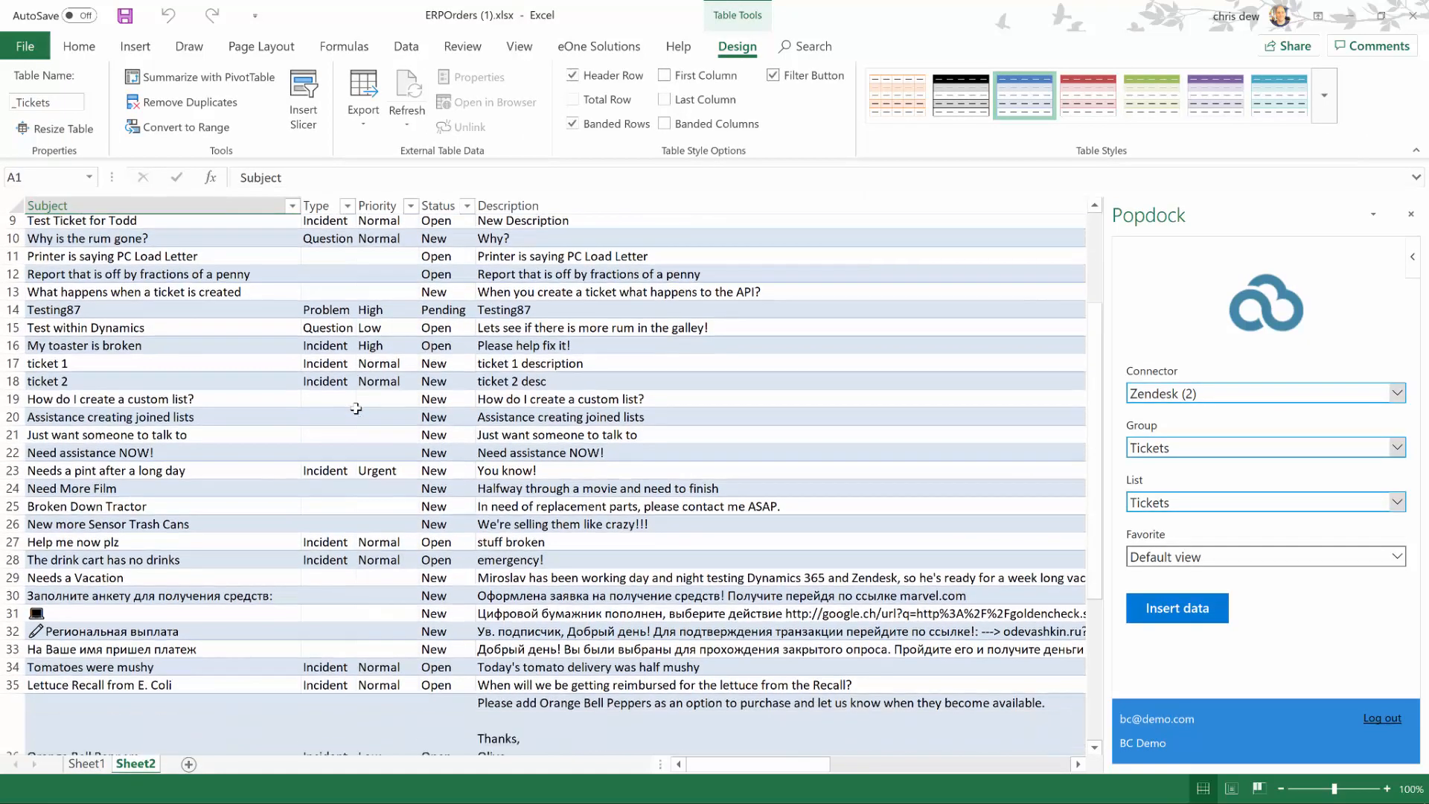
scroll(356, 408, down, 1)
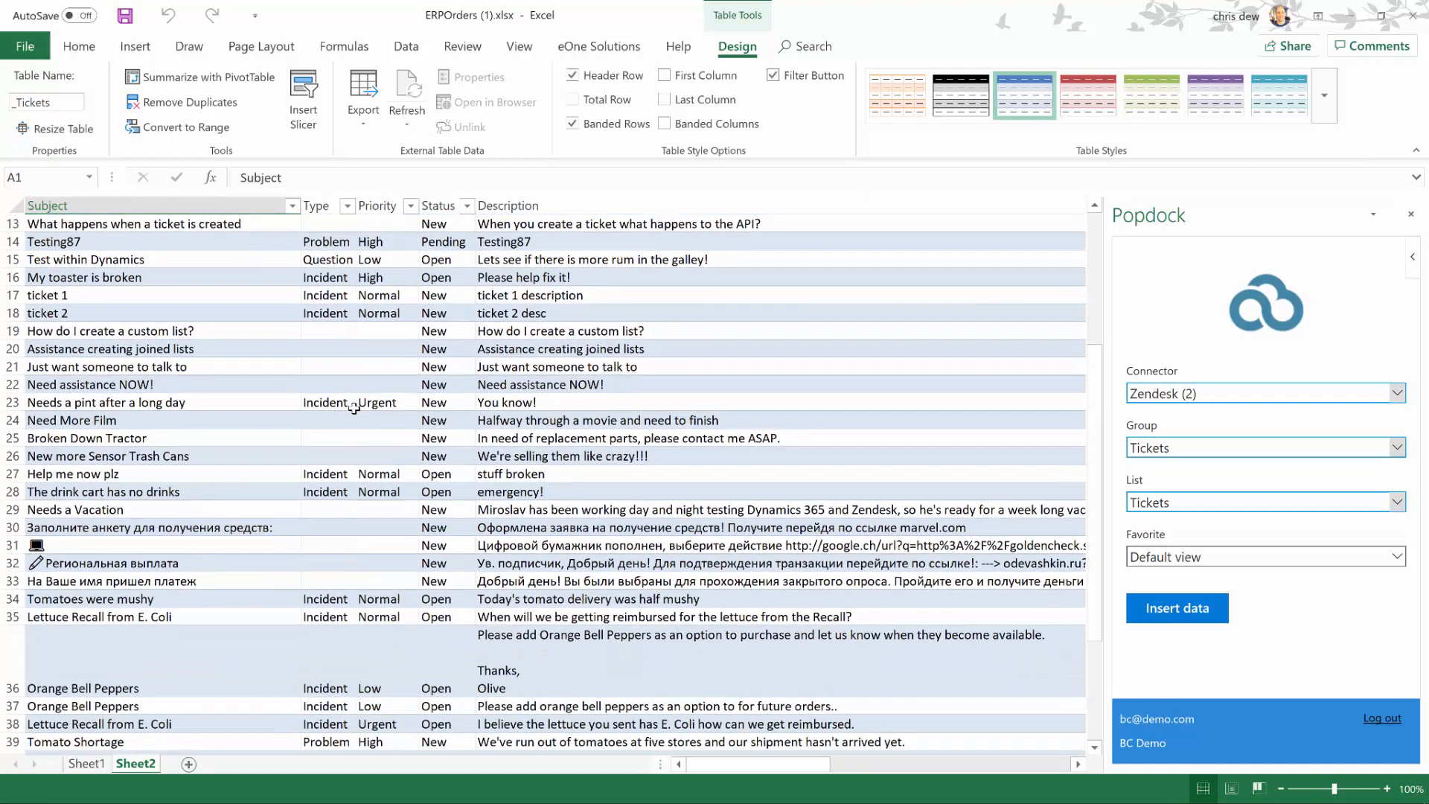
scroll(356, 411, down, 3)
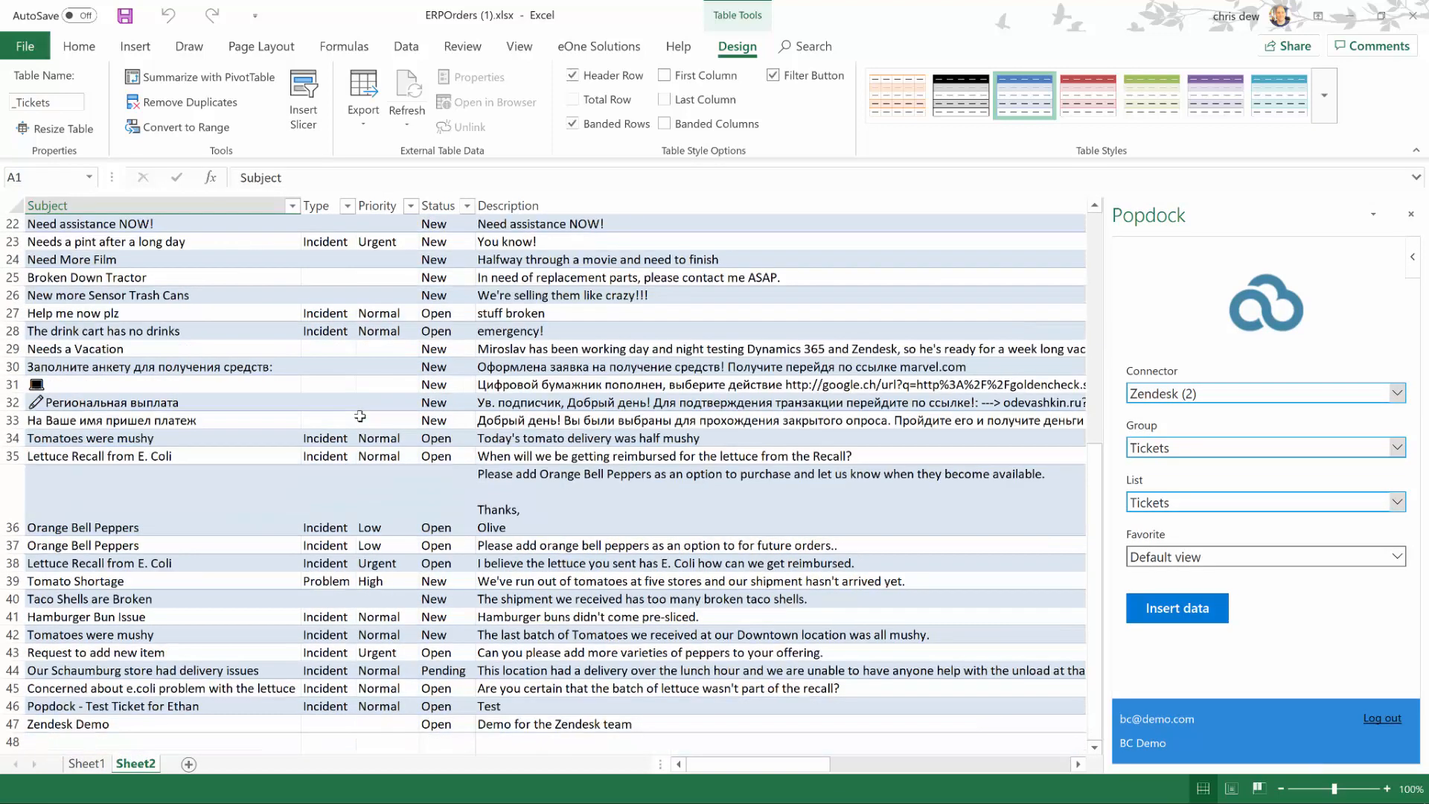
scroll(361, 416, up, 5)
scroll(361, 419, up, 2)
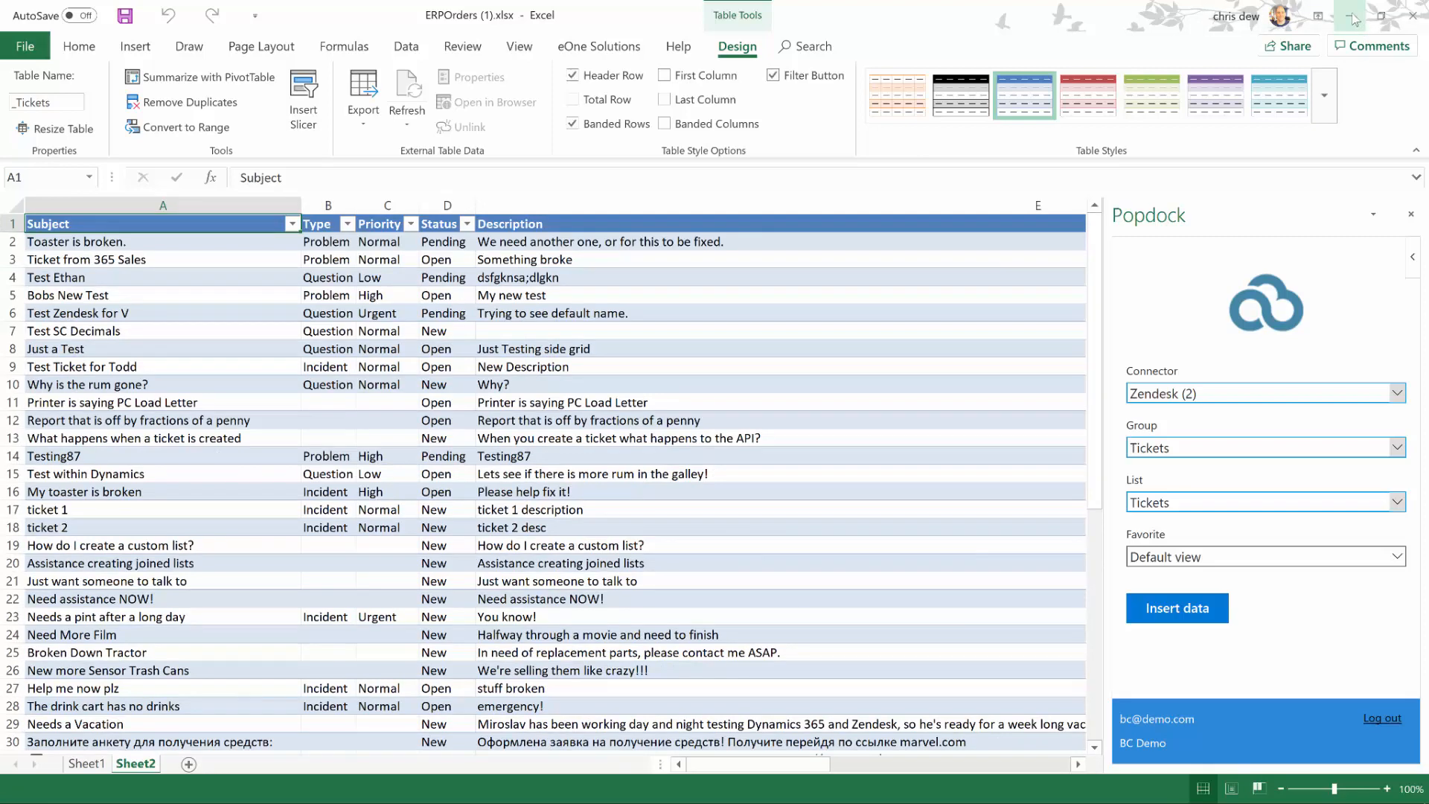
key(alt+Tab)
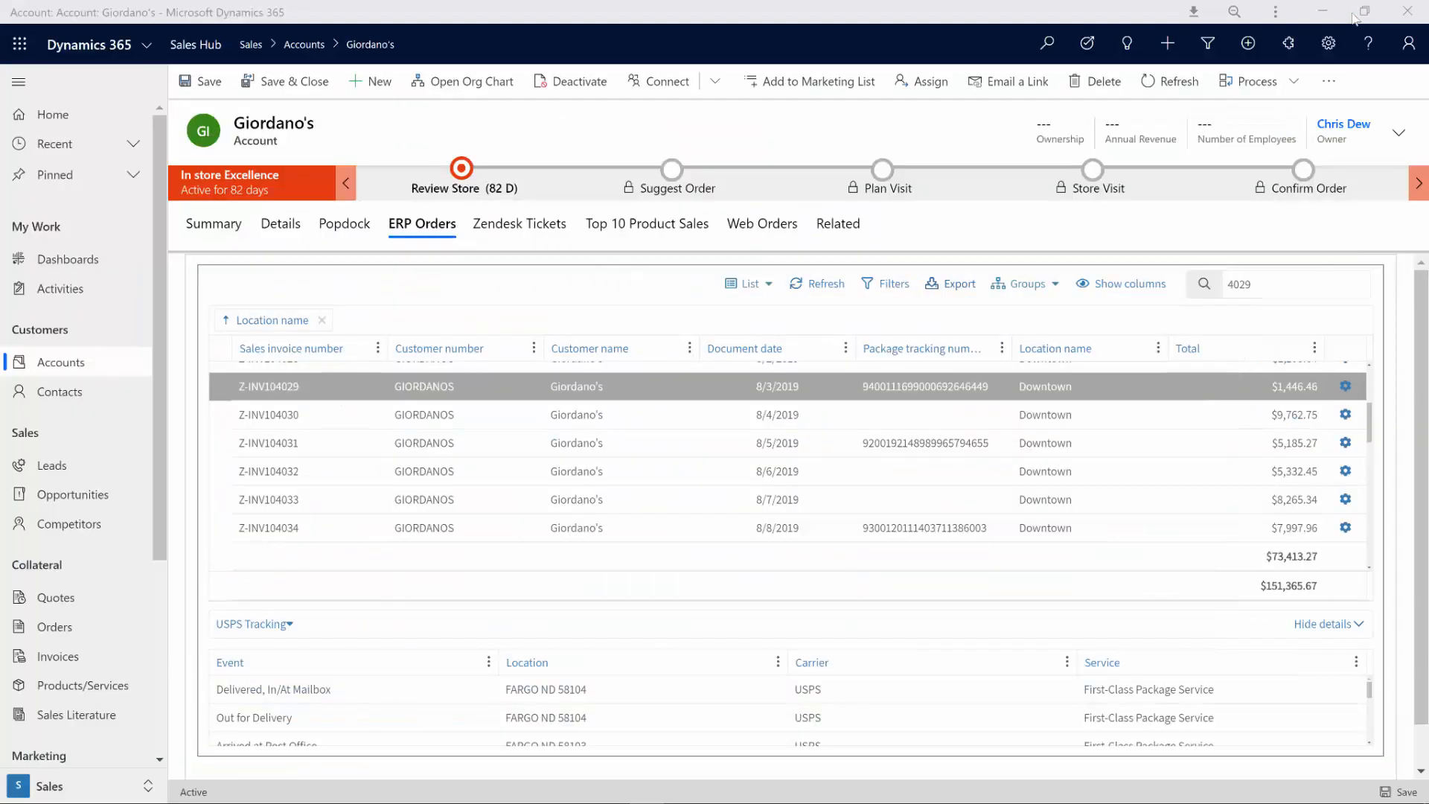
Step: In Giordano's Zendesk Tickets tab, search 'let' and open the actions menu for ticket 1977
click(534, 227)
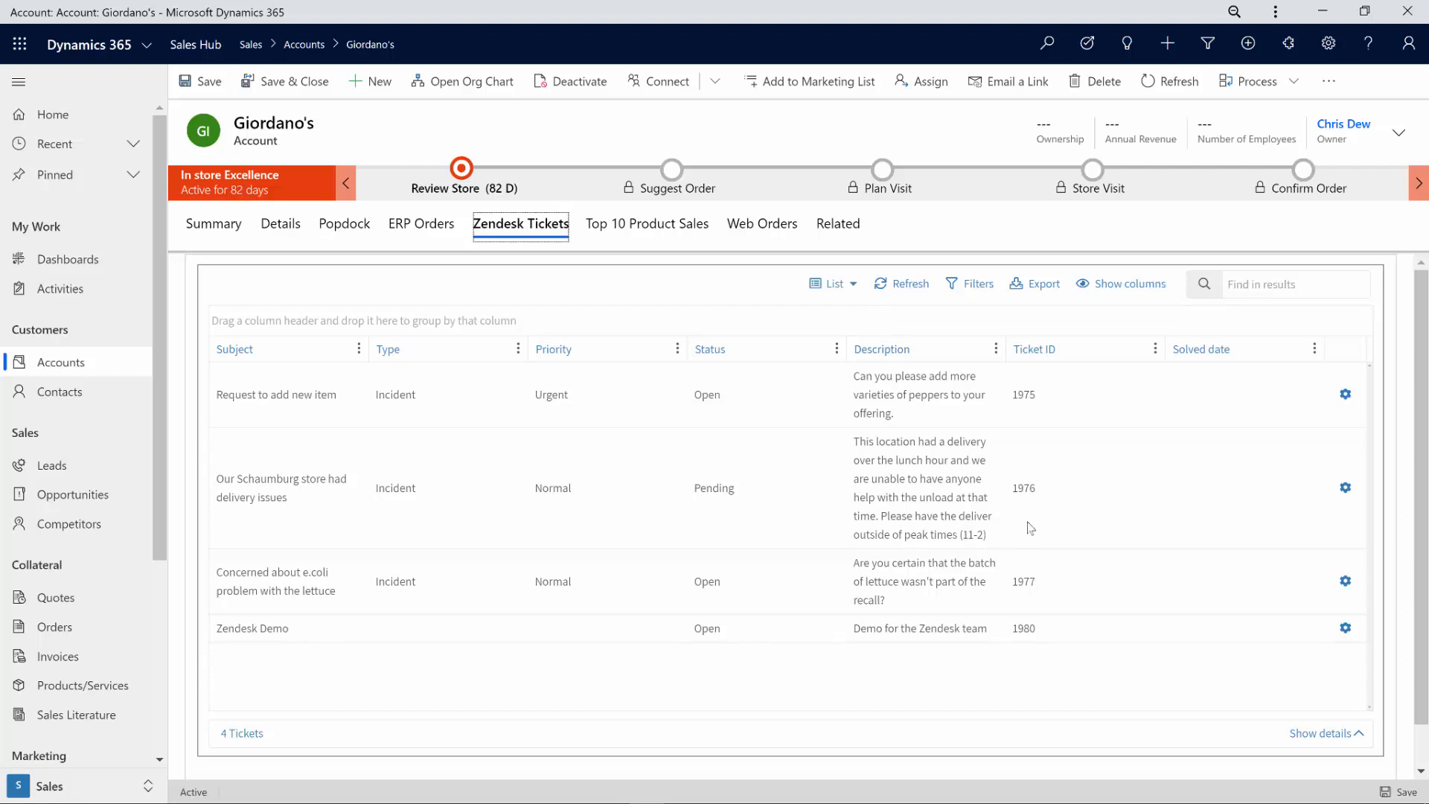
click(1254, 283)
text(let)
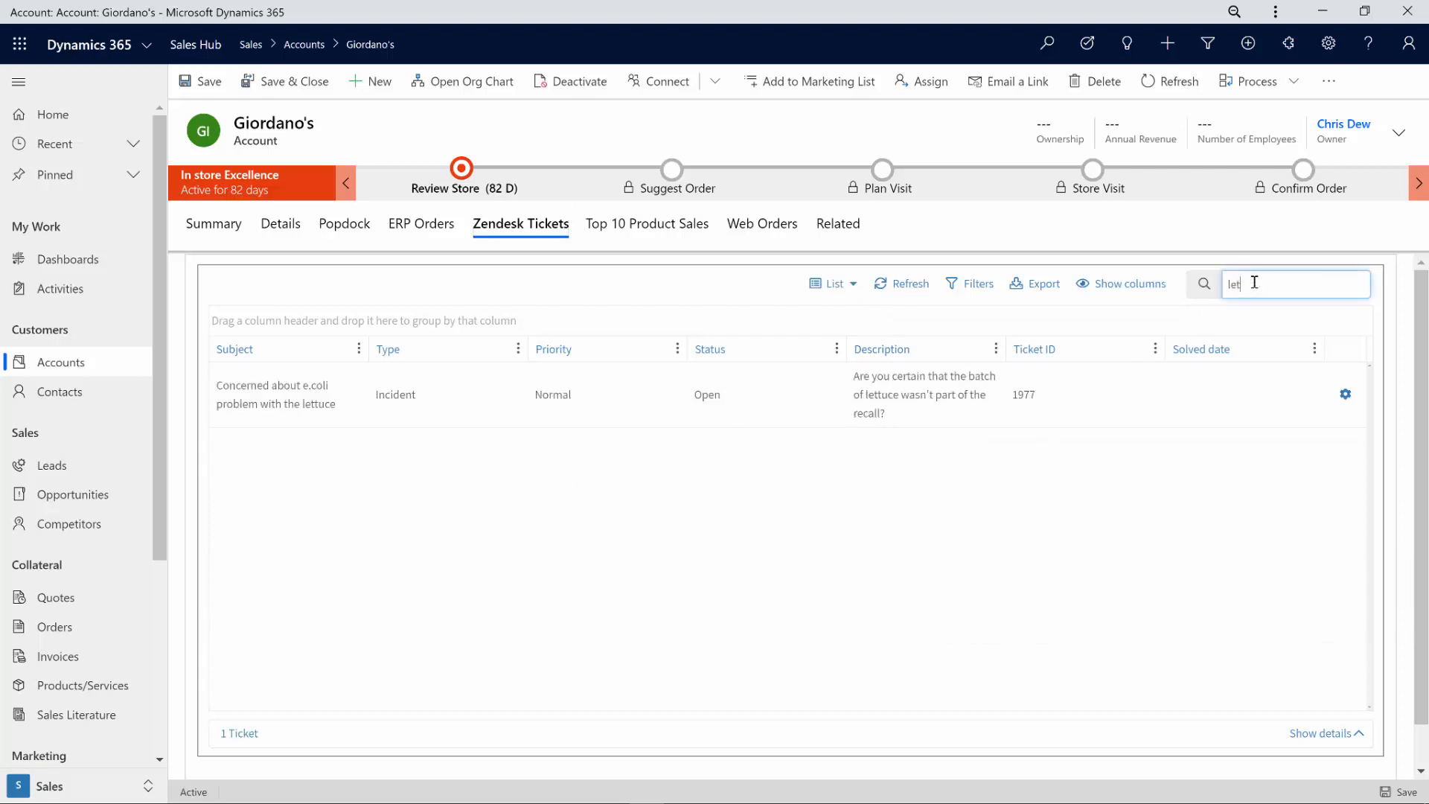
click(445, 404)
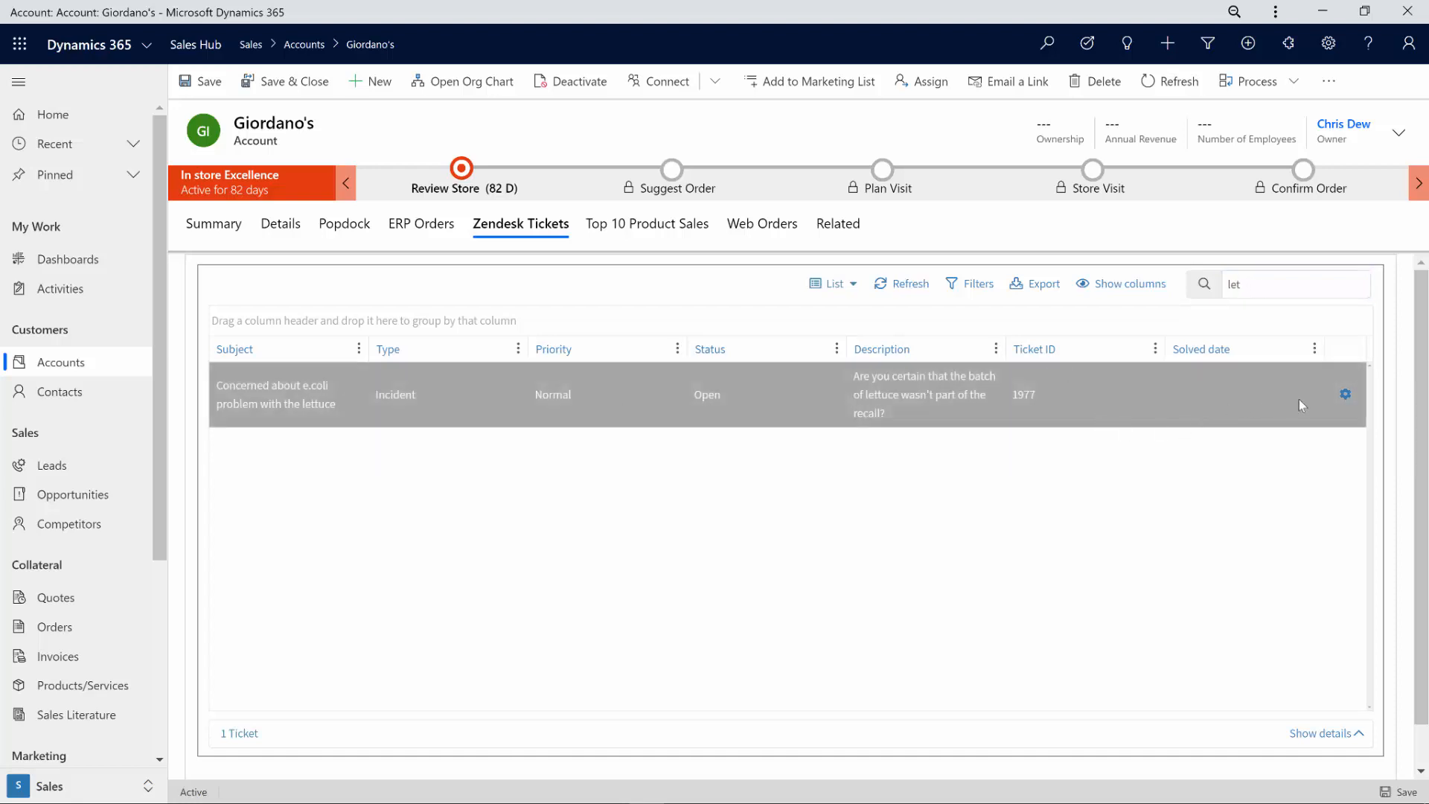
click(1346, 397)
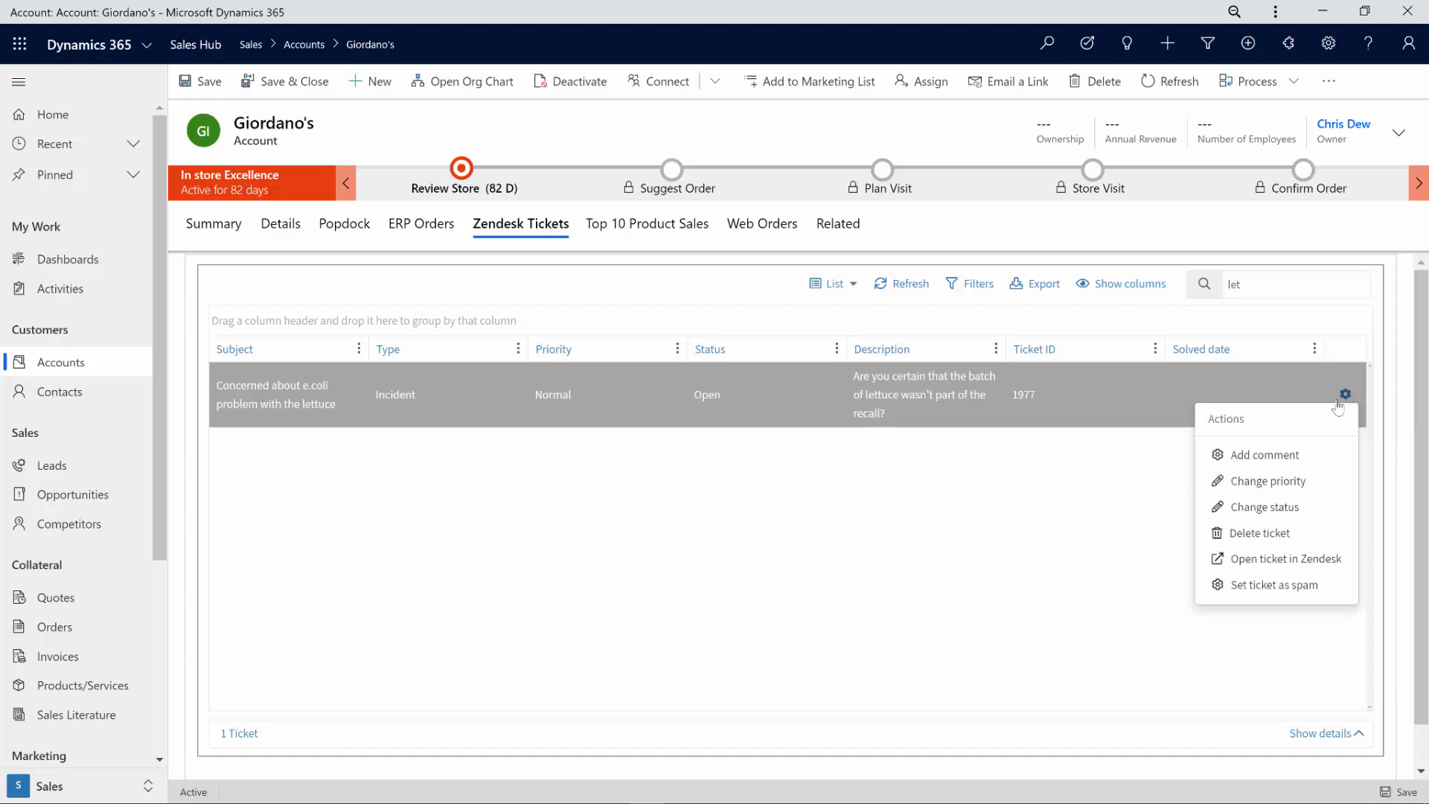
Step: Change the e.coli lettuce ticket's priority from Normal to Urgent and reselect the refreshed ticket
click(1326, 489)
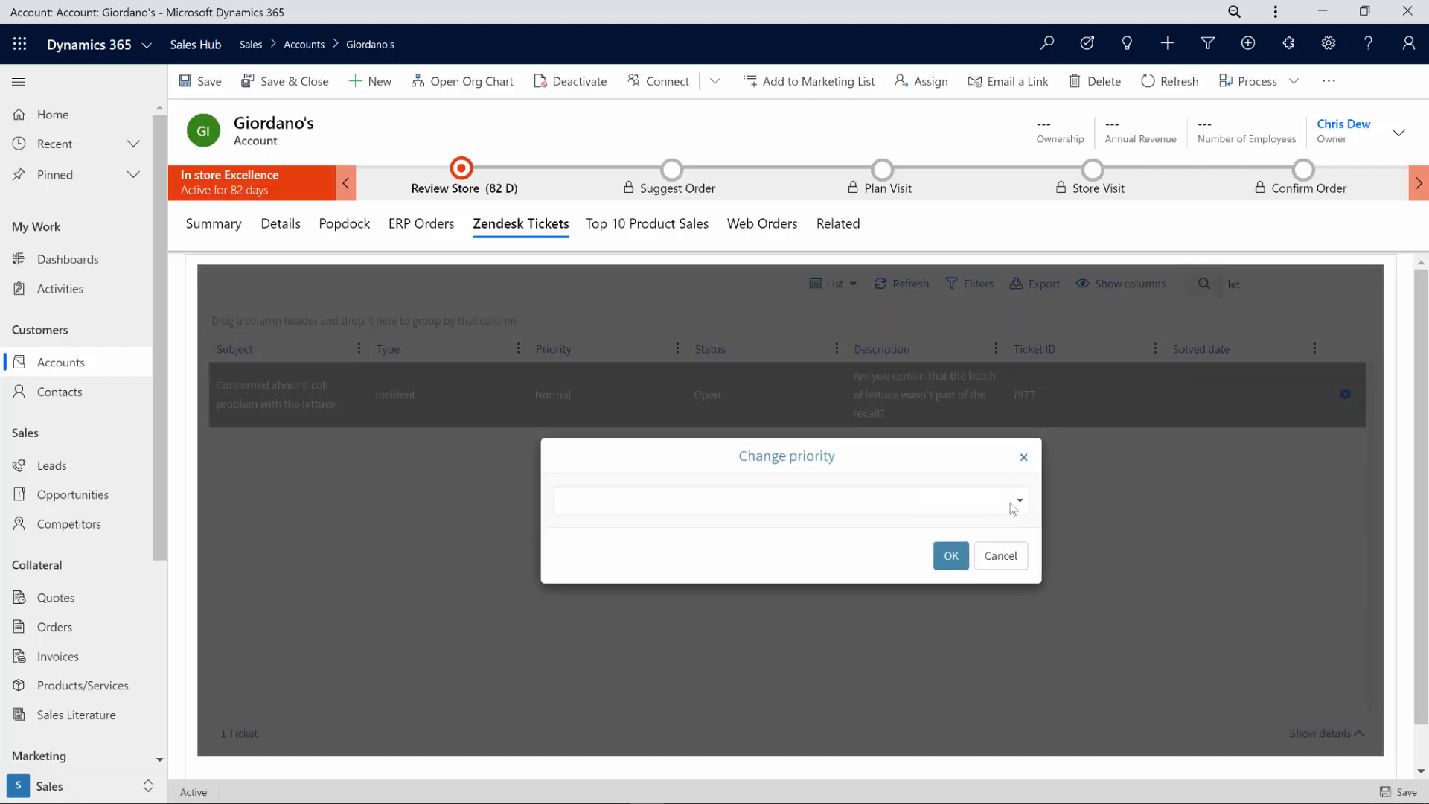
click(1022, 507)
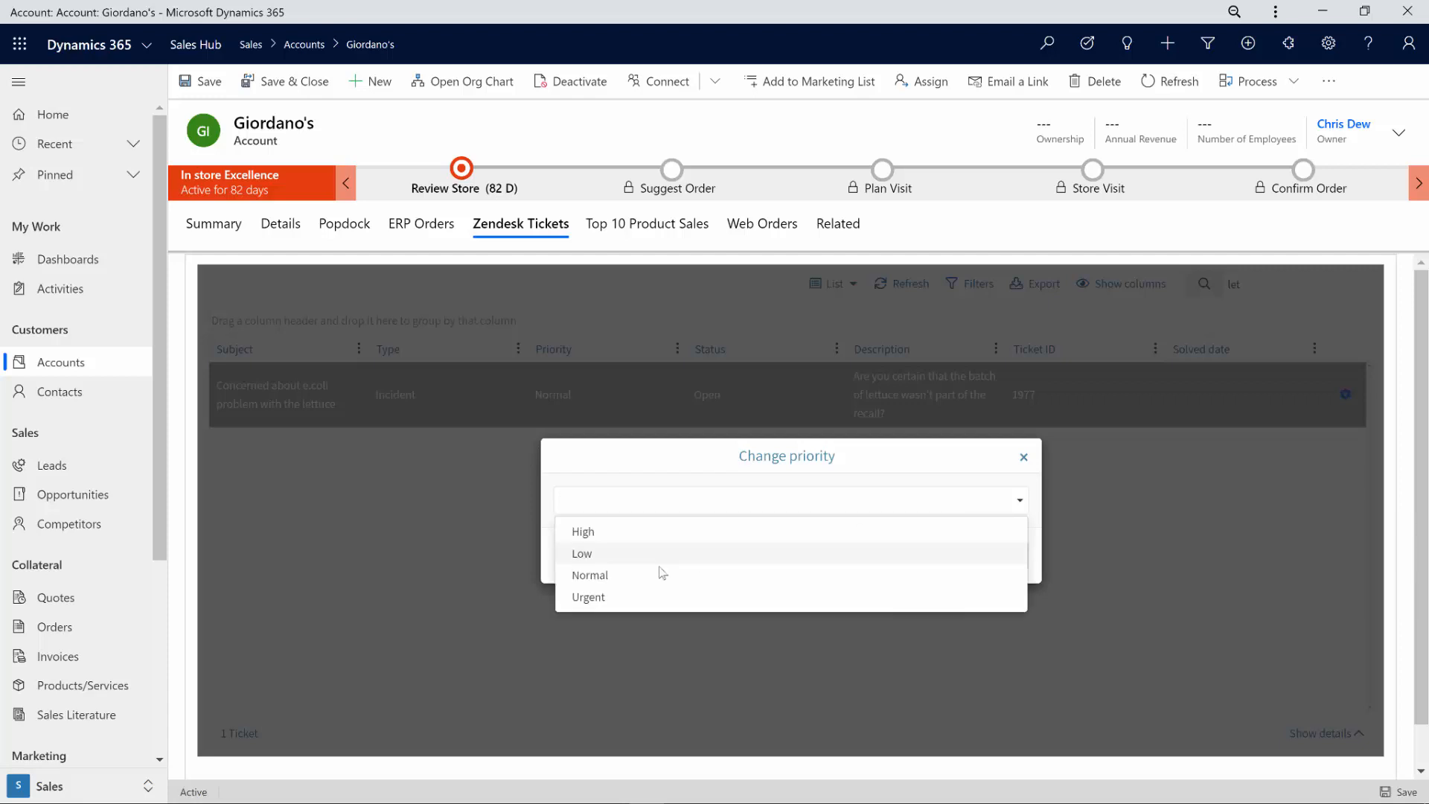
click(592, 597)
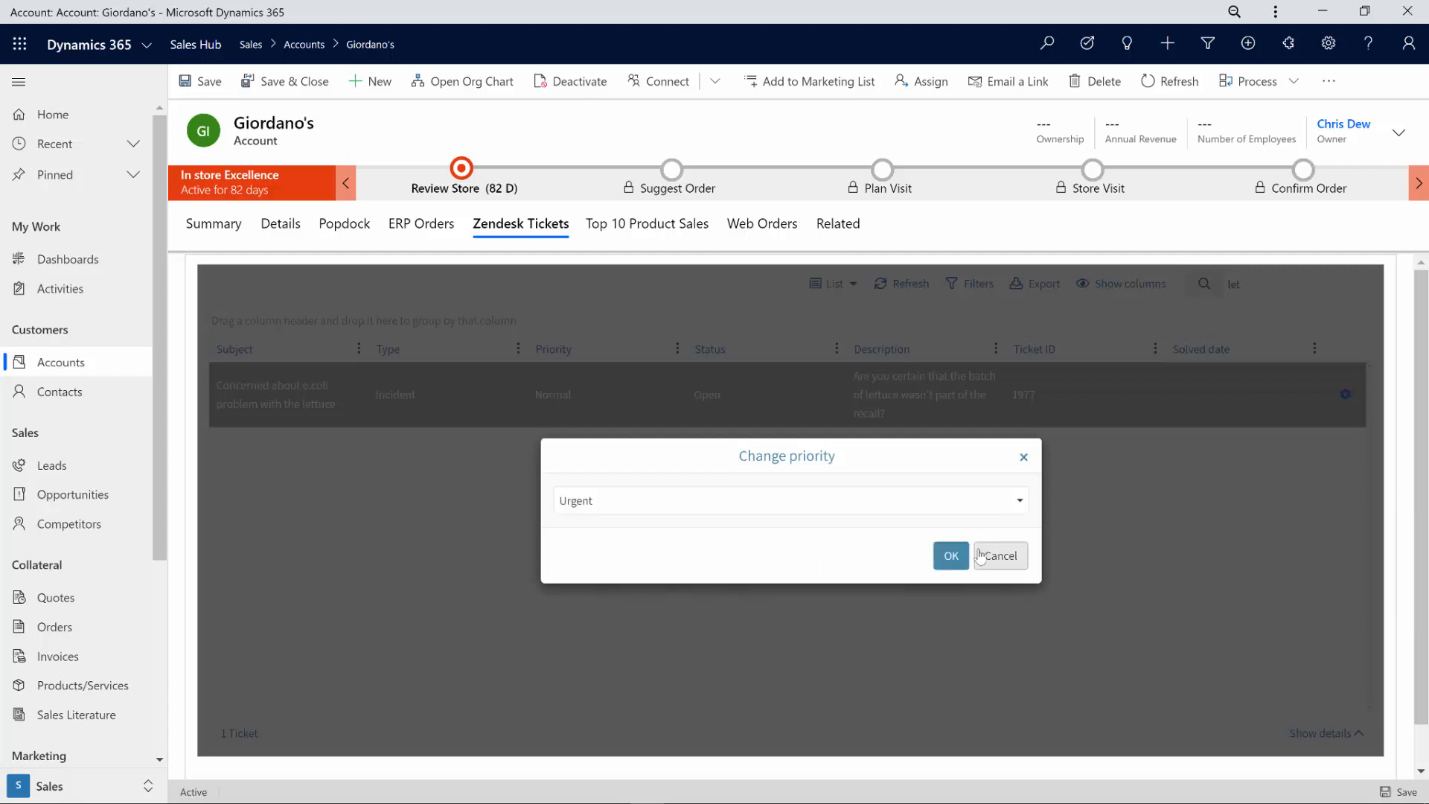
click(951, 556)
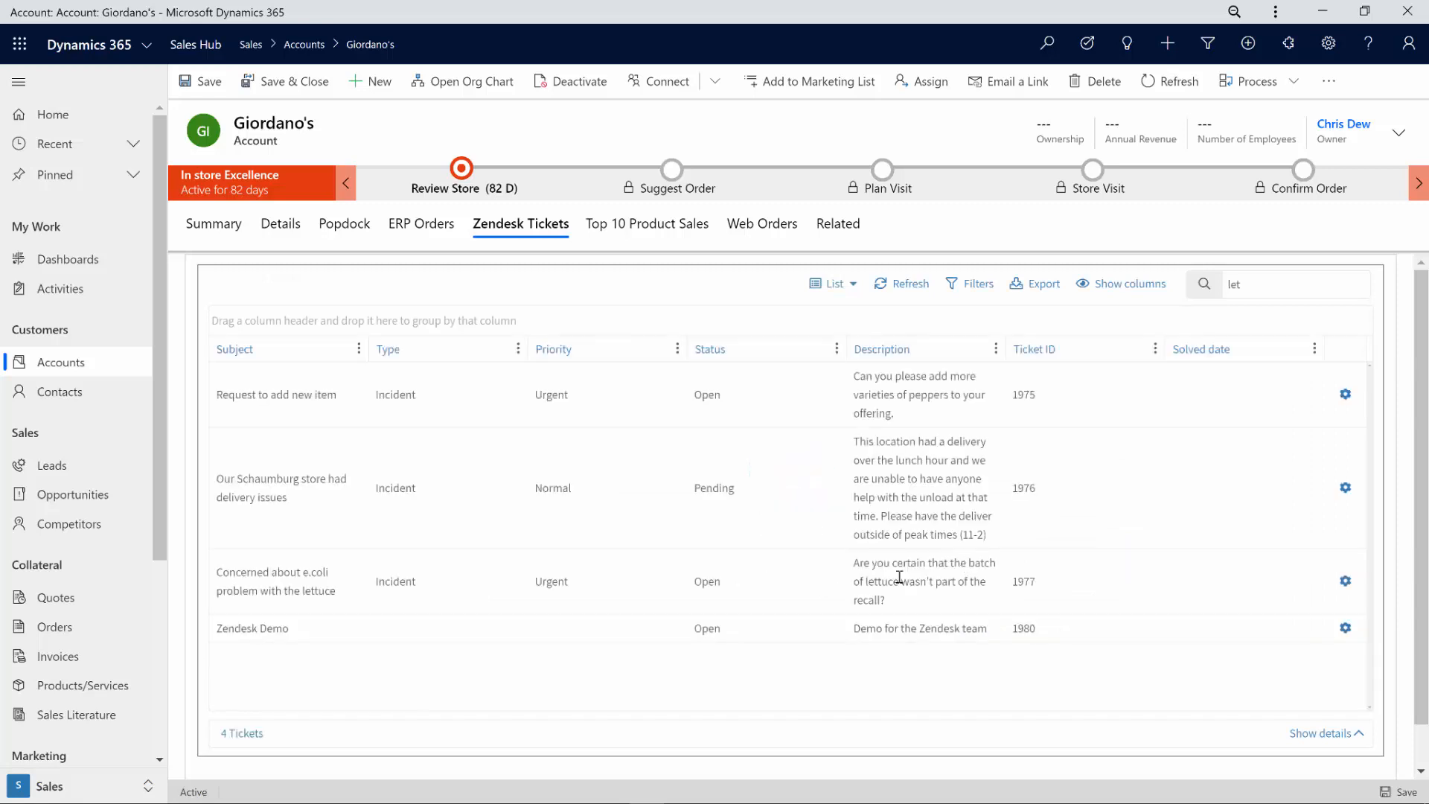
click(493, 600)
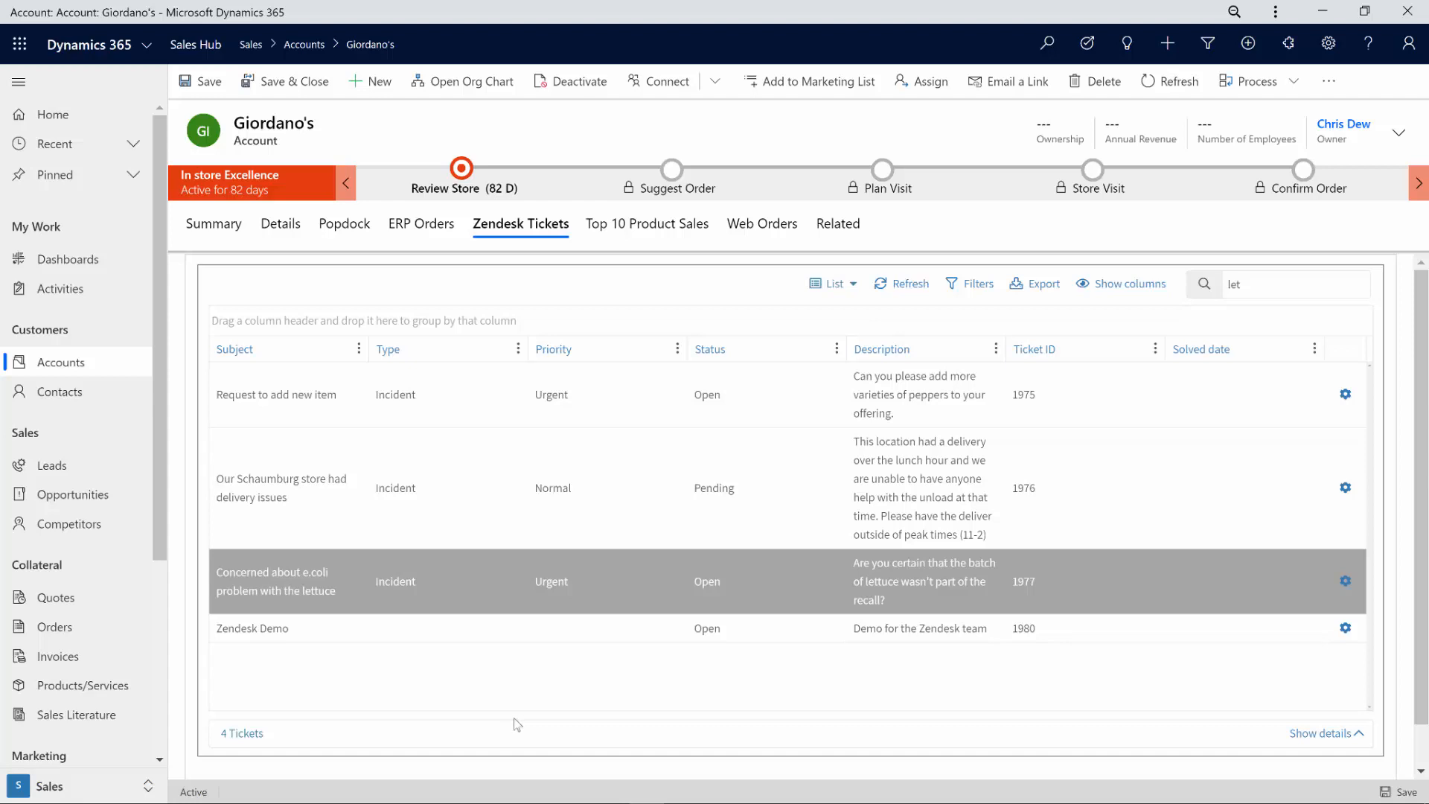
Step: View Giordano's Top 10 Product Sales chart, then the Popdock list of 100 sales invoices
click(638, 228)
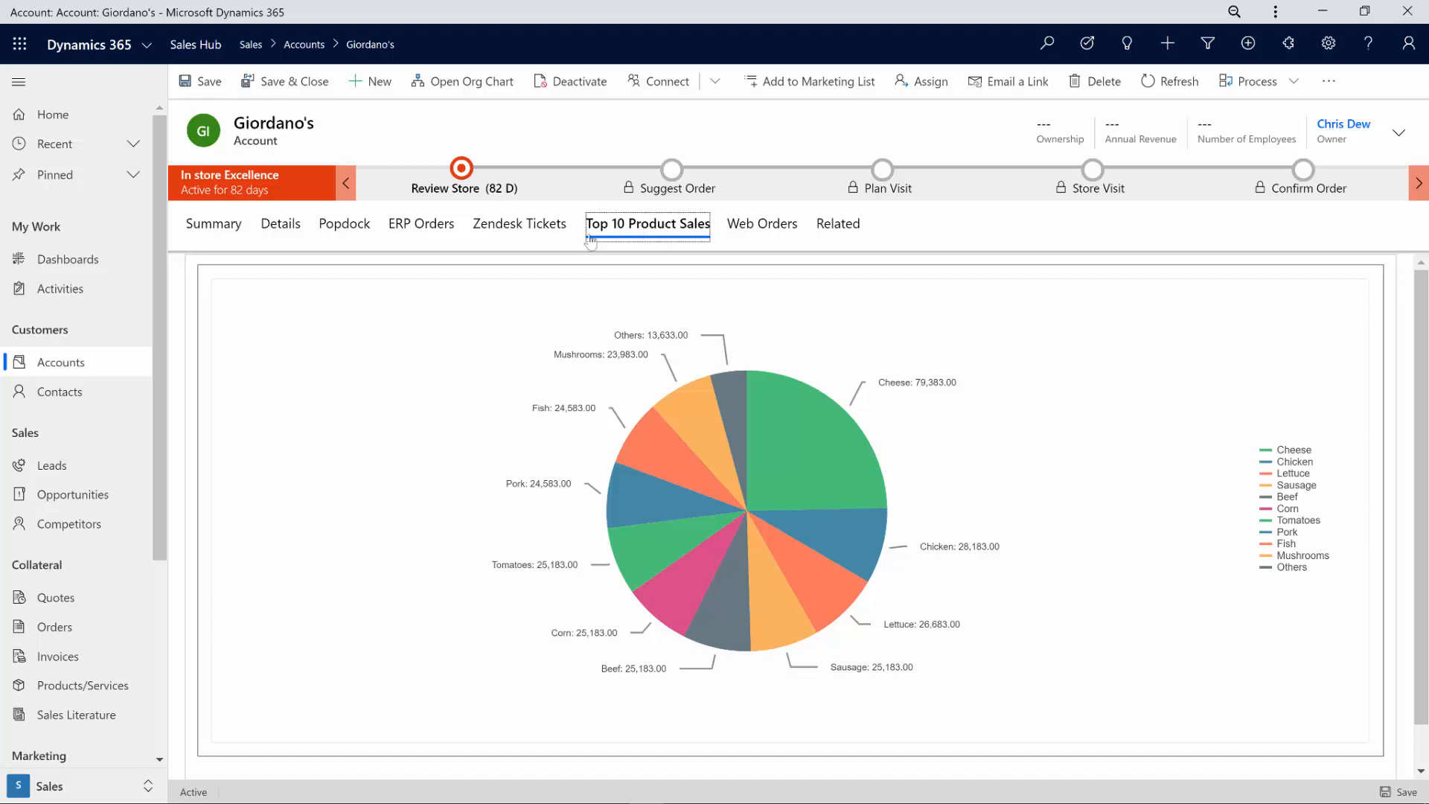
click(346, 229)
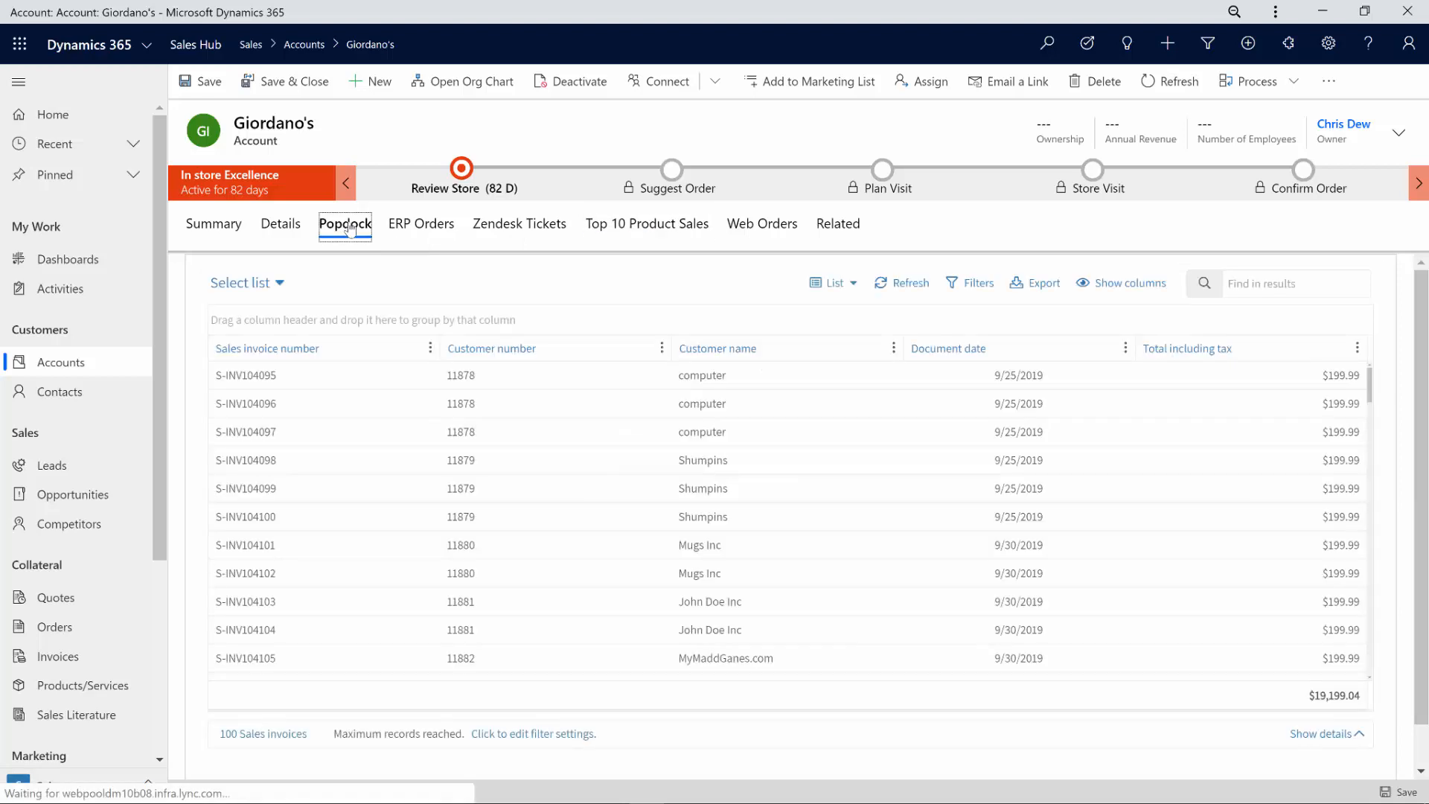
Step: Drag the Customer name column into the group-by bar so each customer shows a subtotal
click(280, 284)
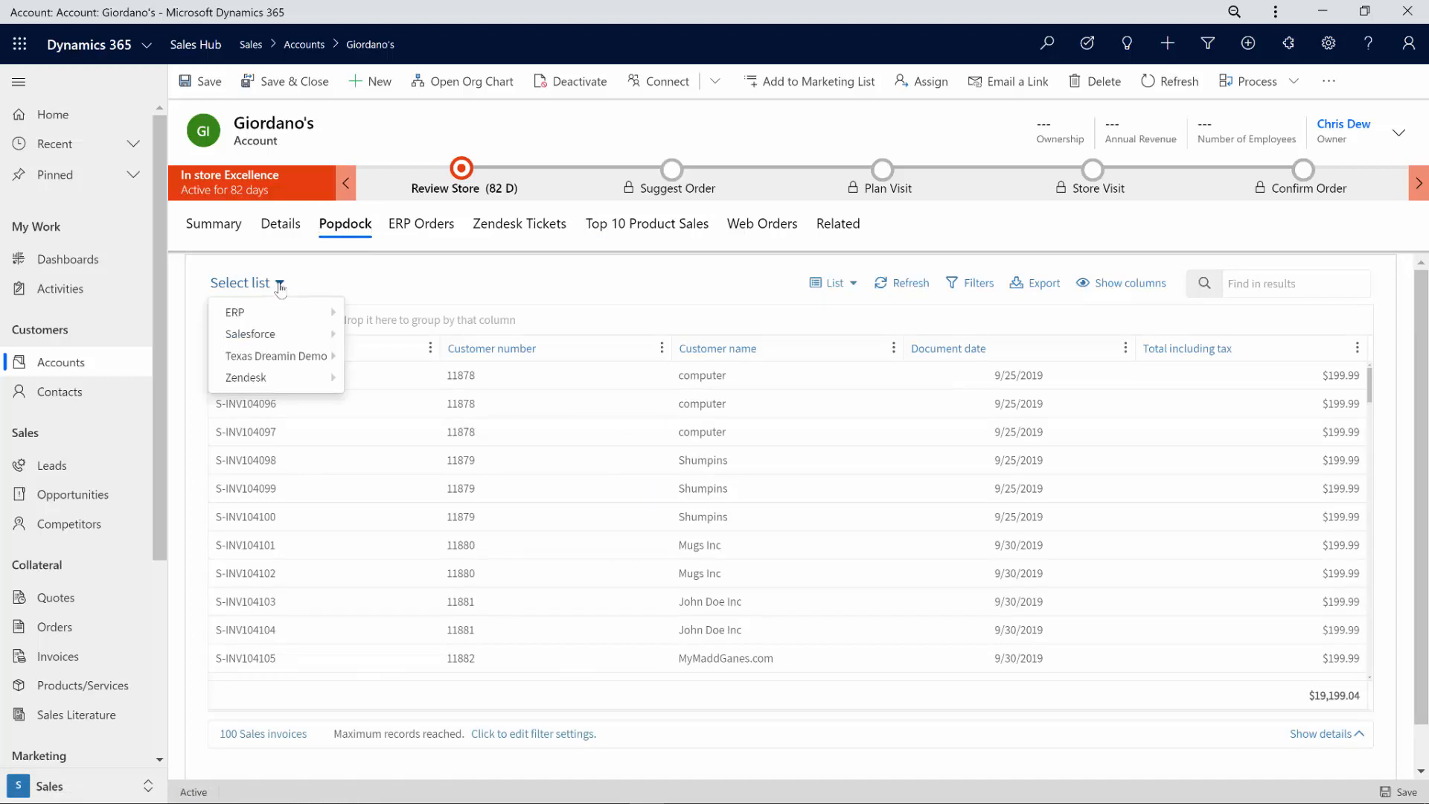
click(454, 287)
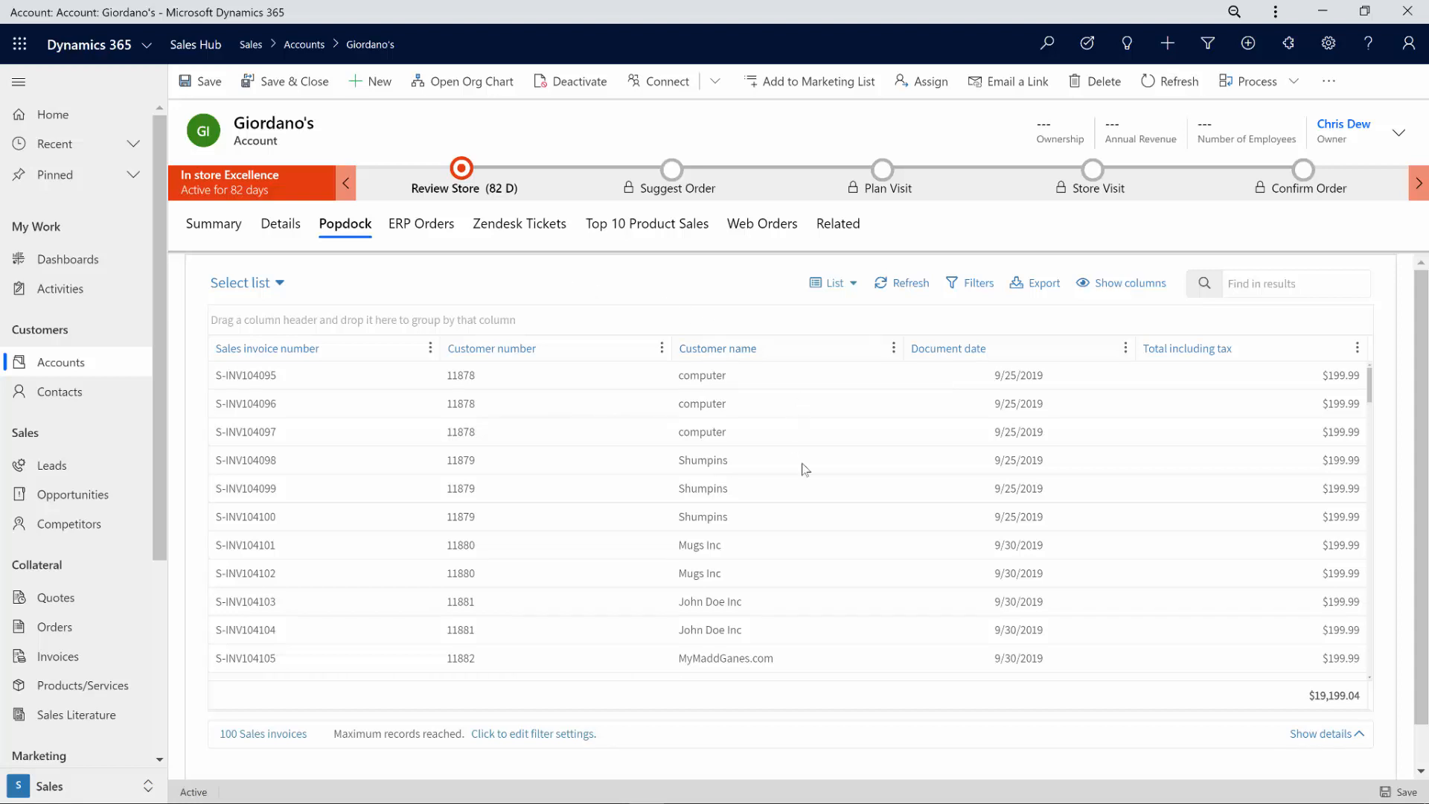
scroll(901, 491, down, 3)
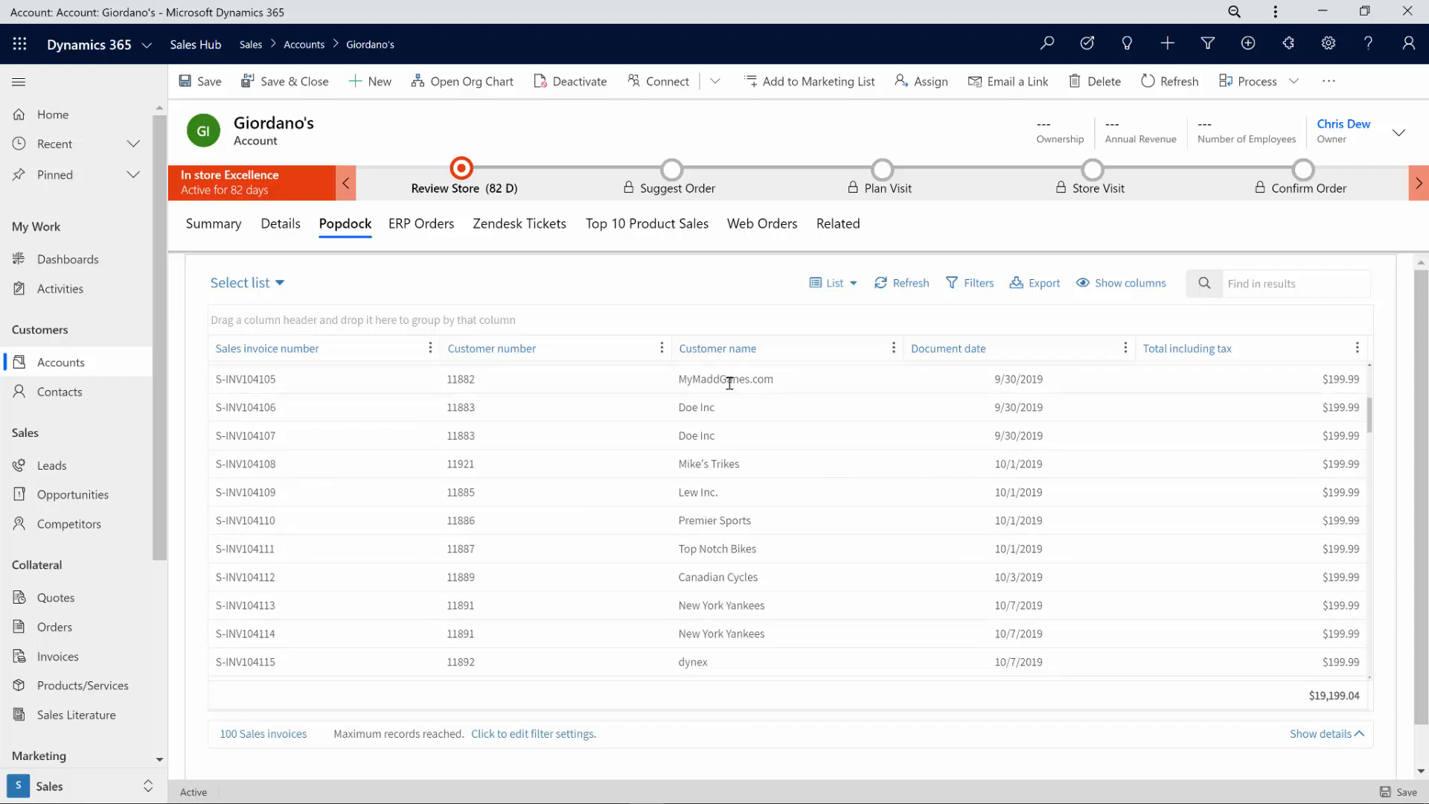
click(729, 383)
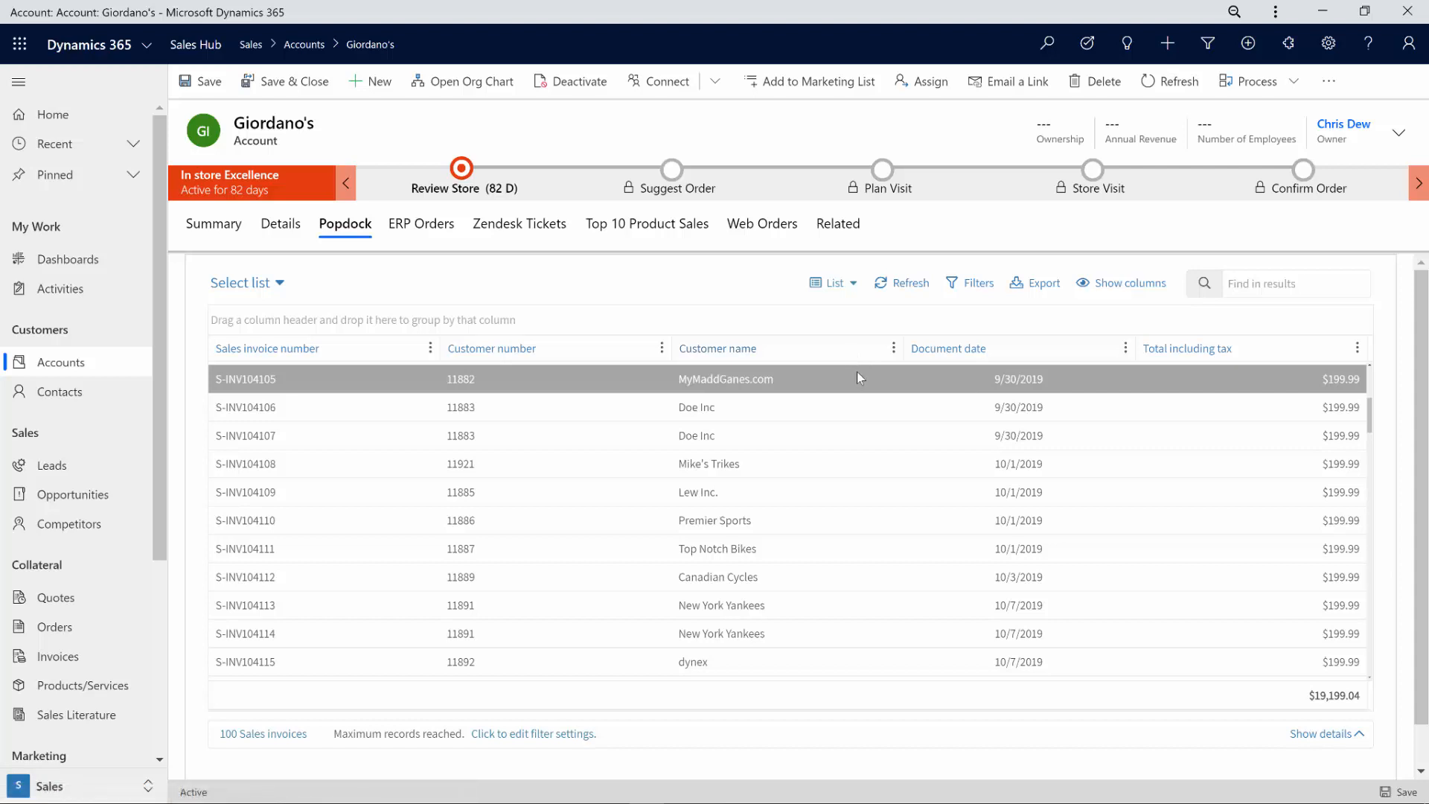
drag(750, 350, 747, 320)
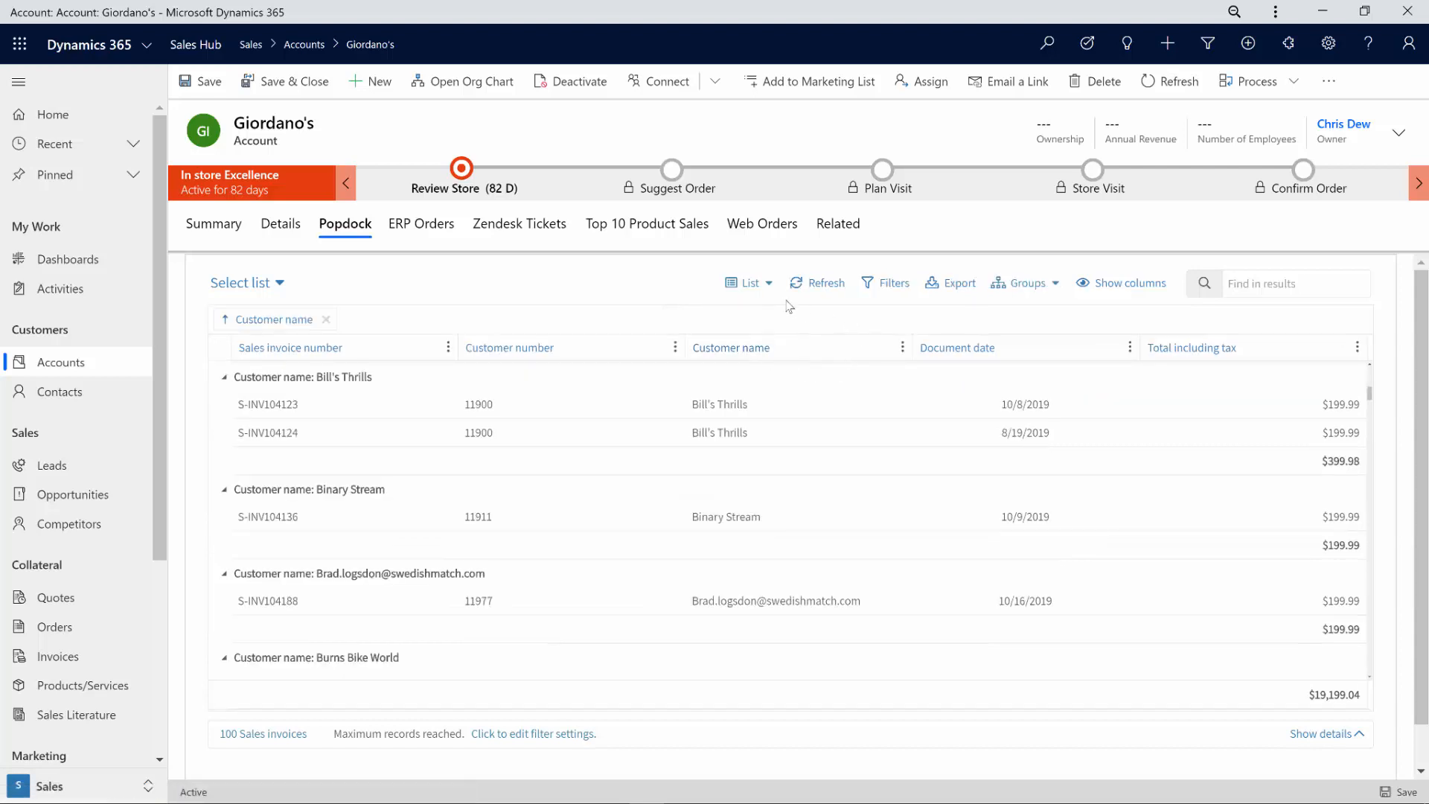
click(768, 287)
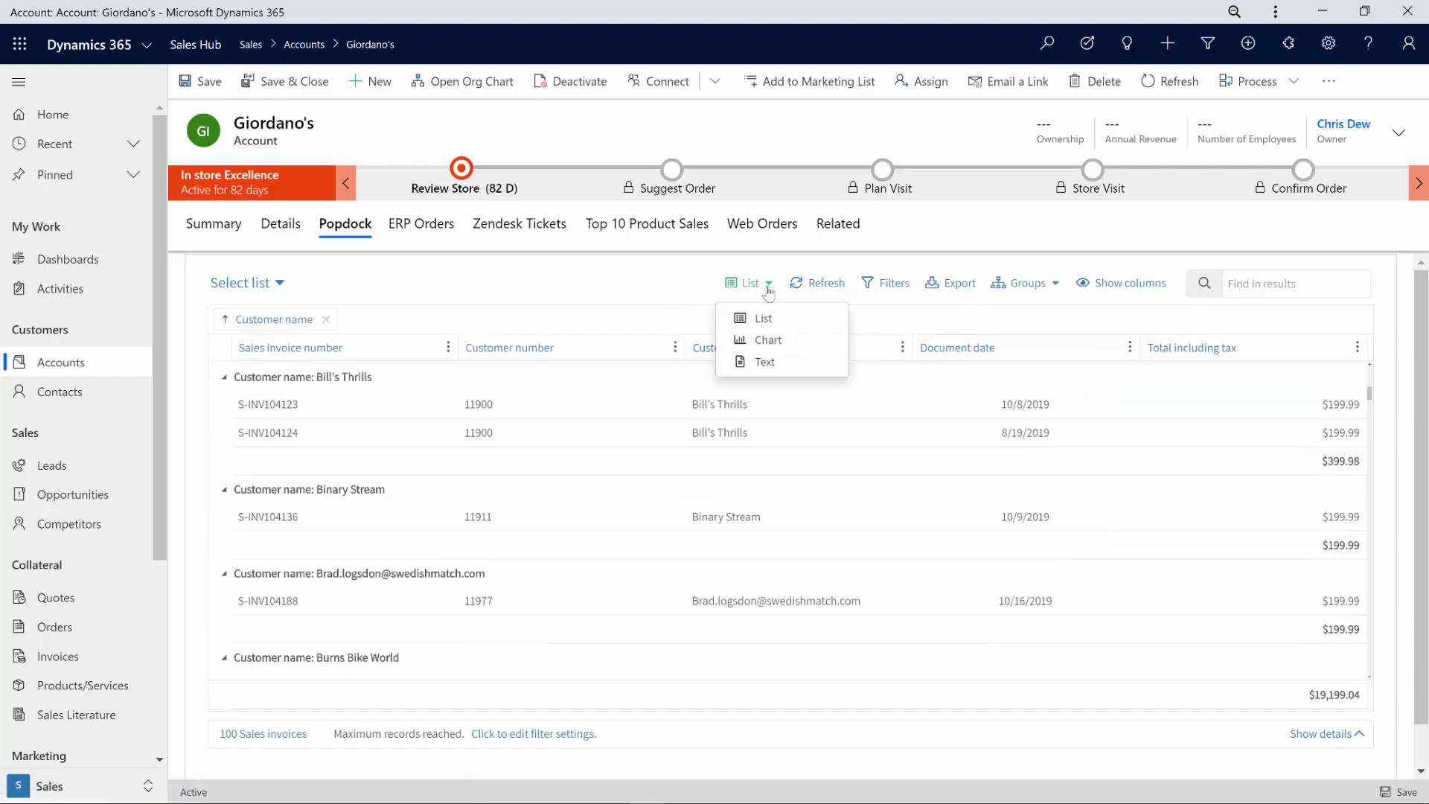
click(772, 343)
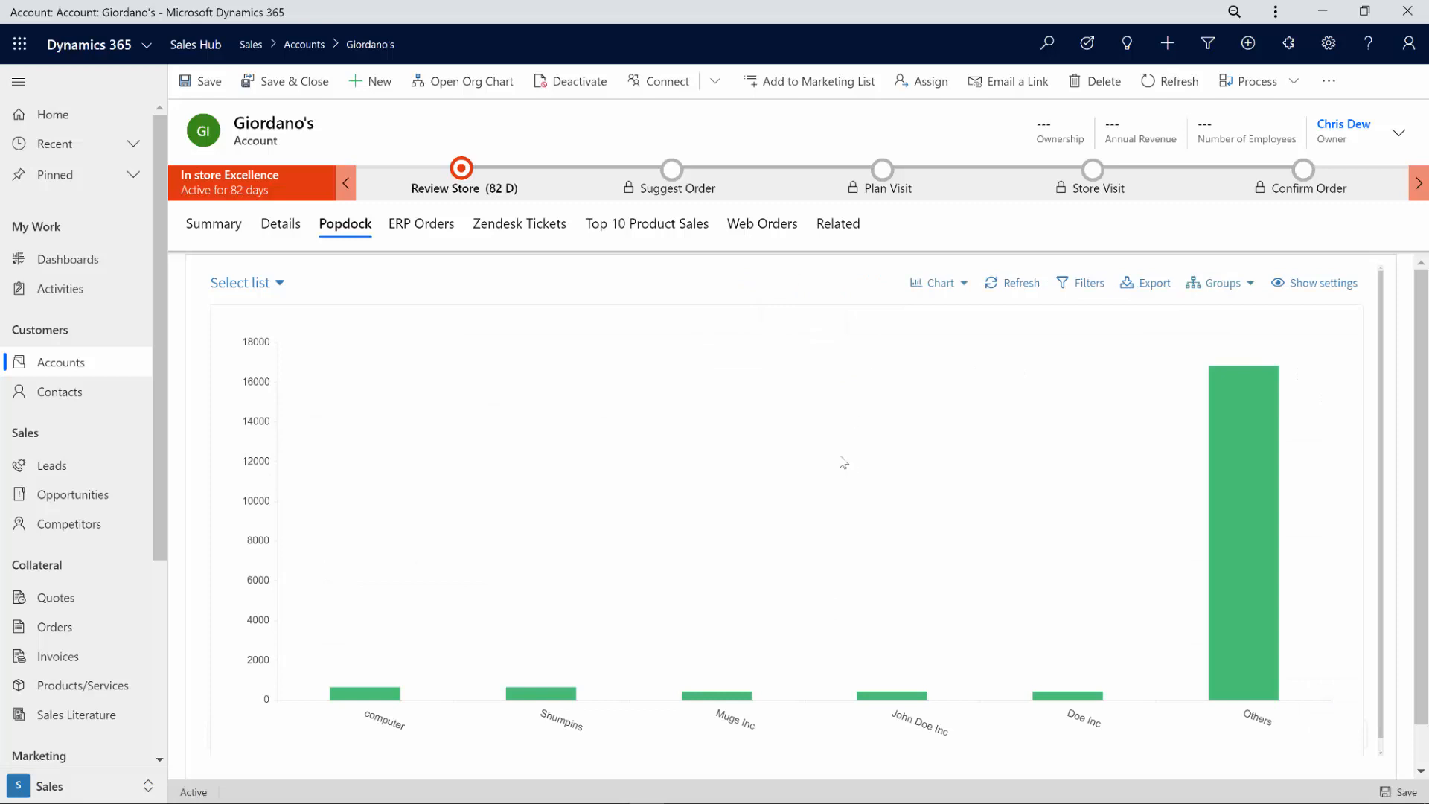
click(965, 286)
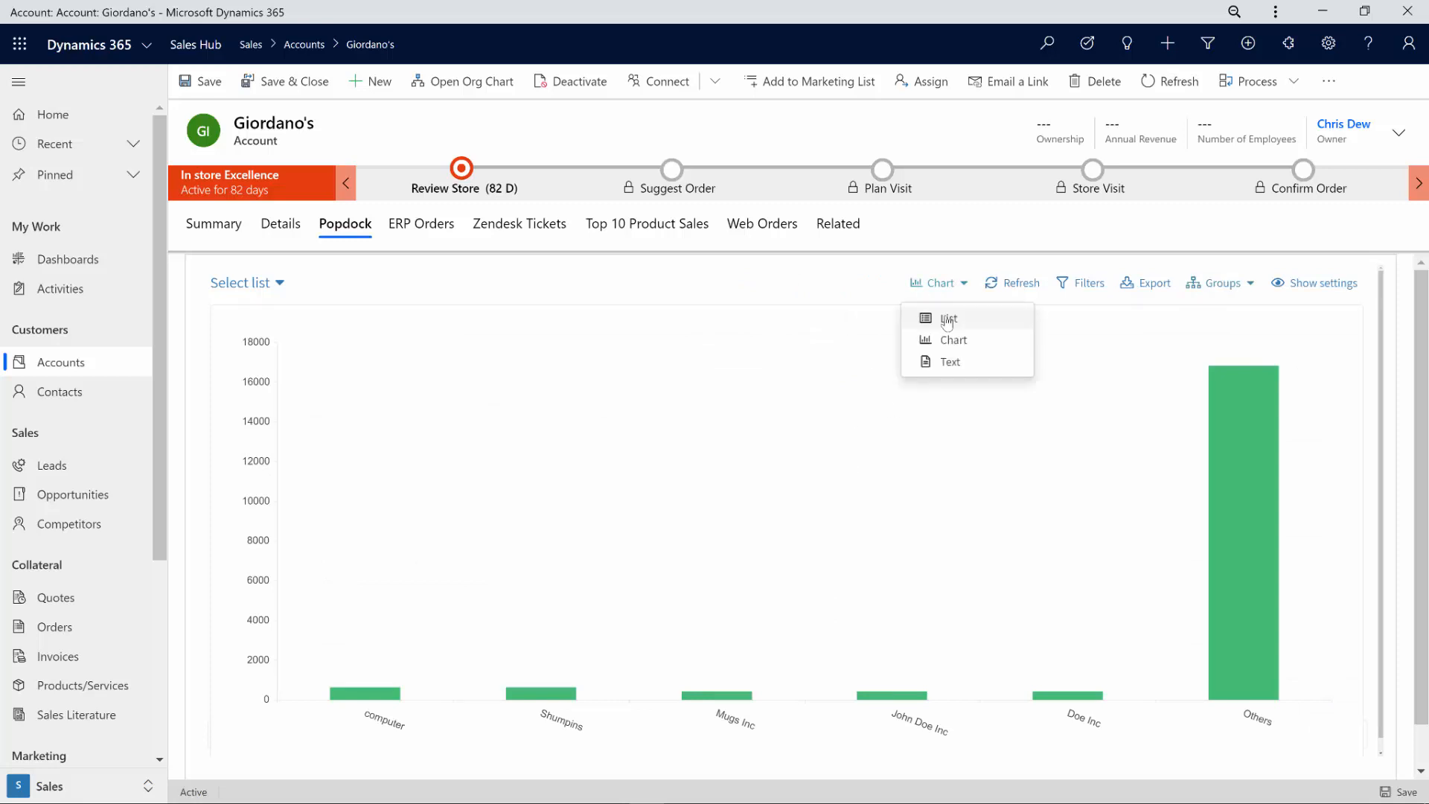
click(946, 316)
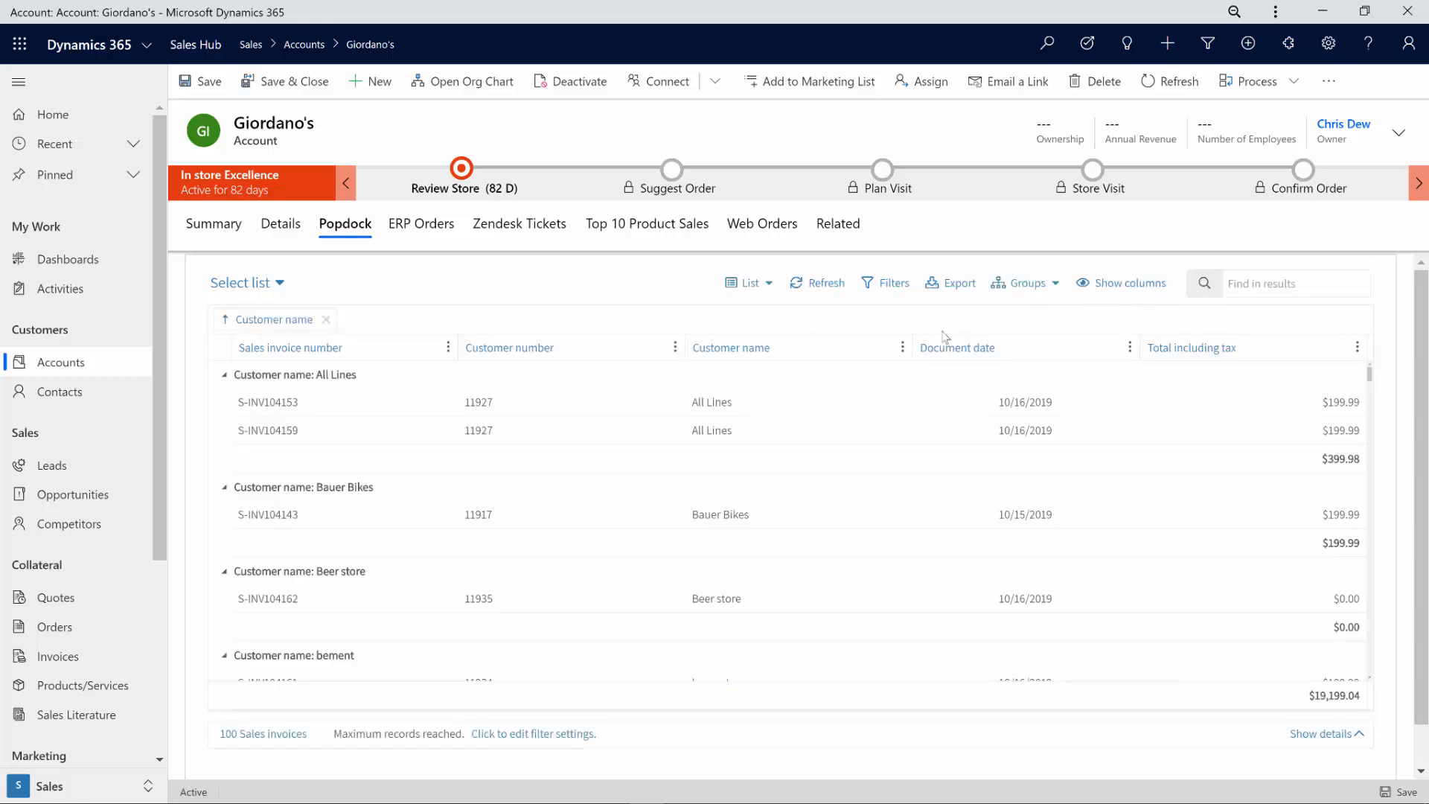
click(1126, 287)
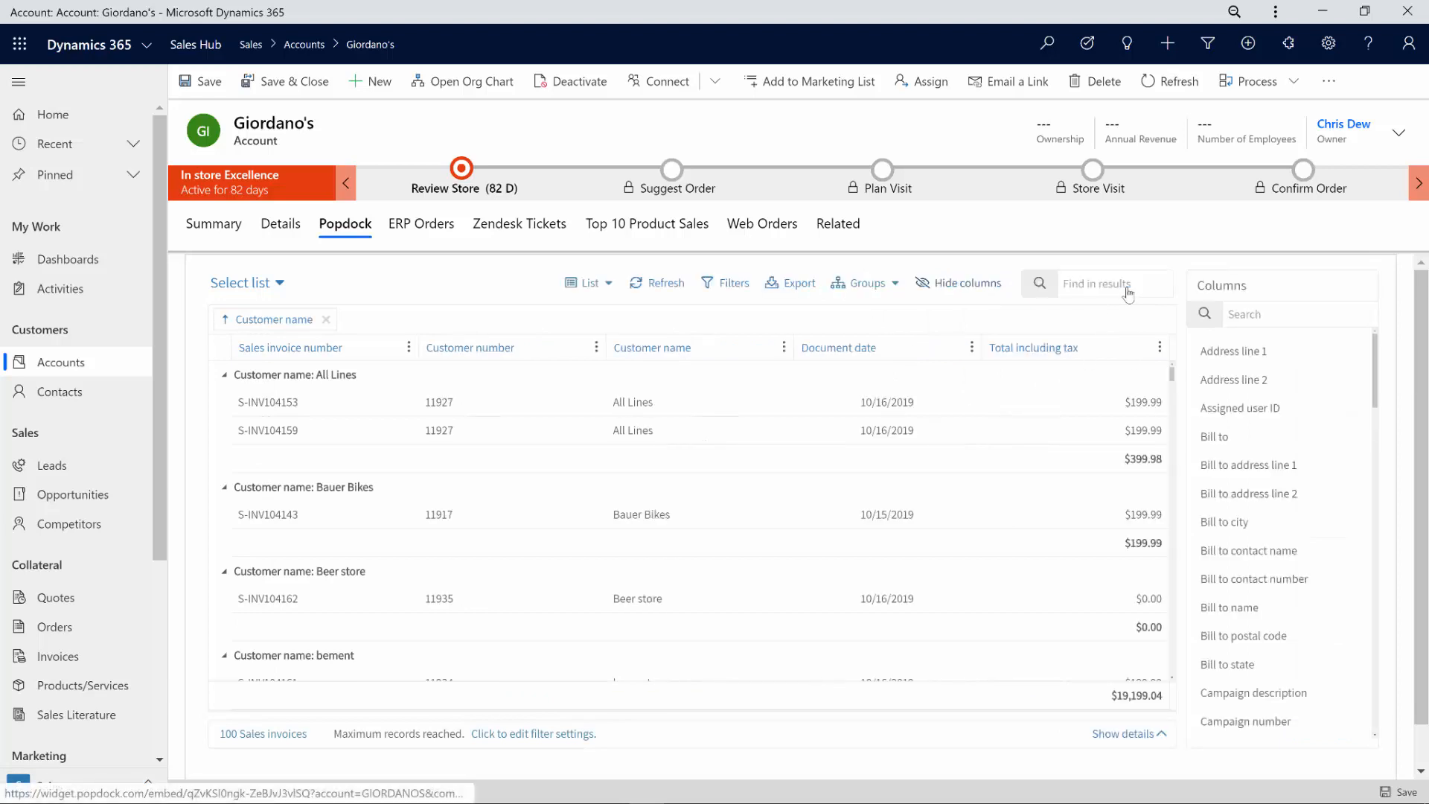
click(971, 287)
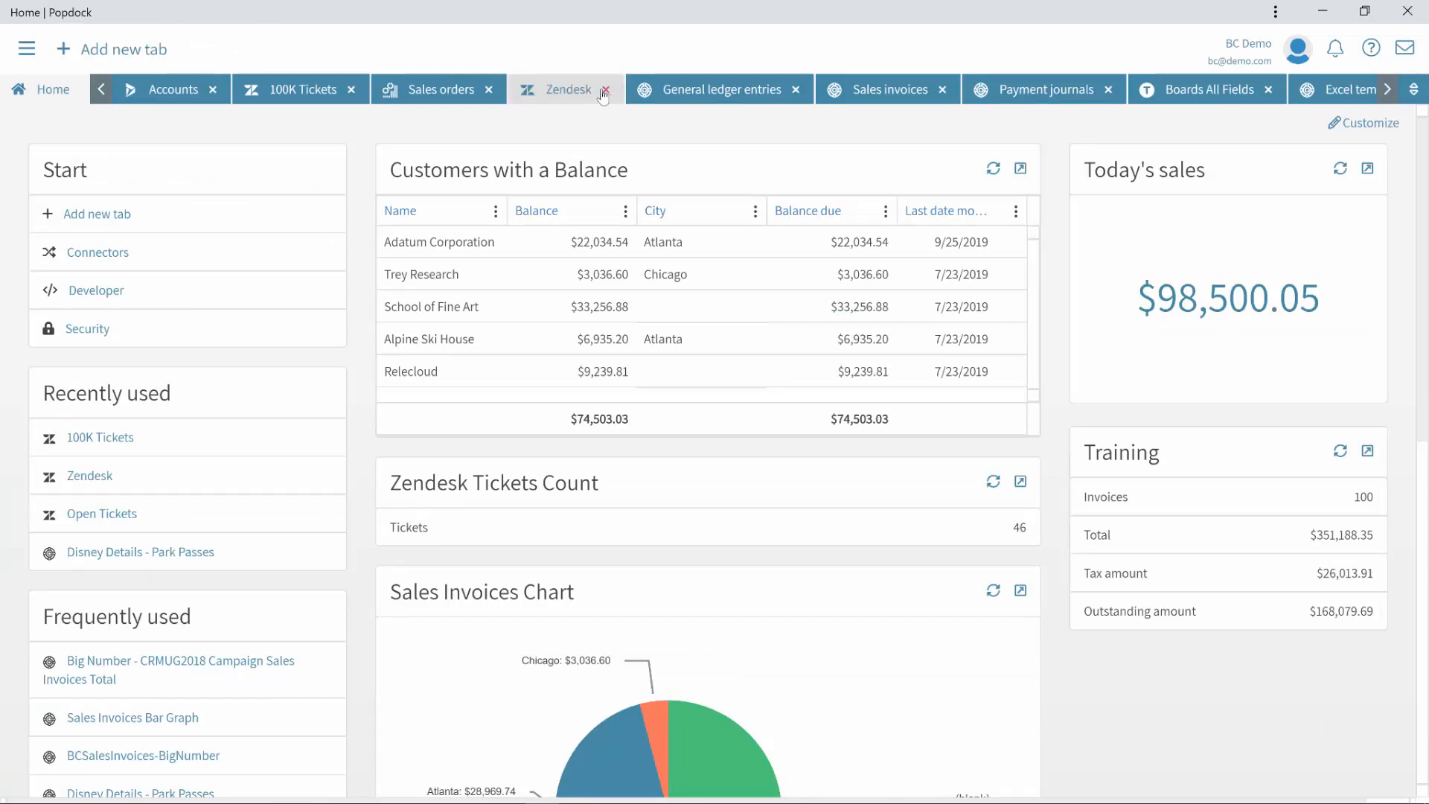
Step: Go from the Sales invoices list to the Accounts list of 100 Dynamics 365 customers
click(883, 96)
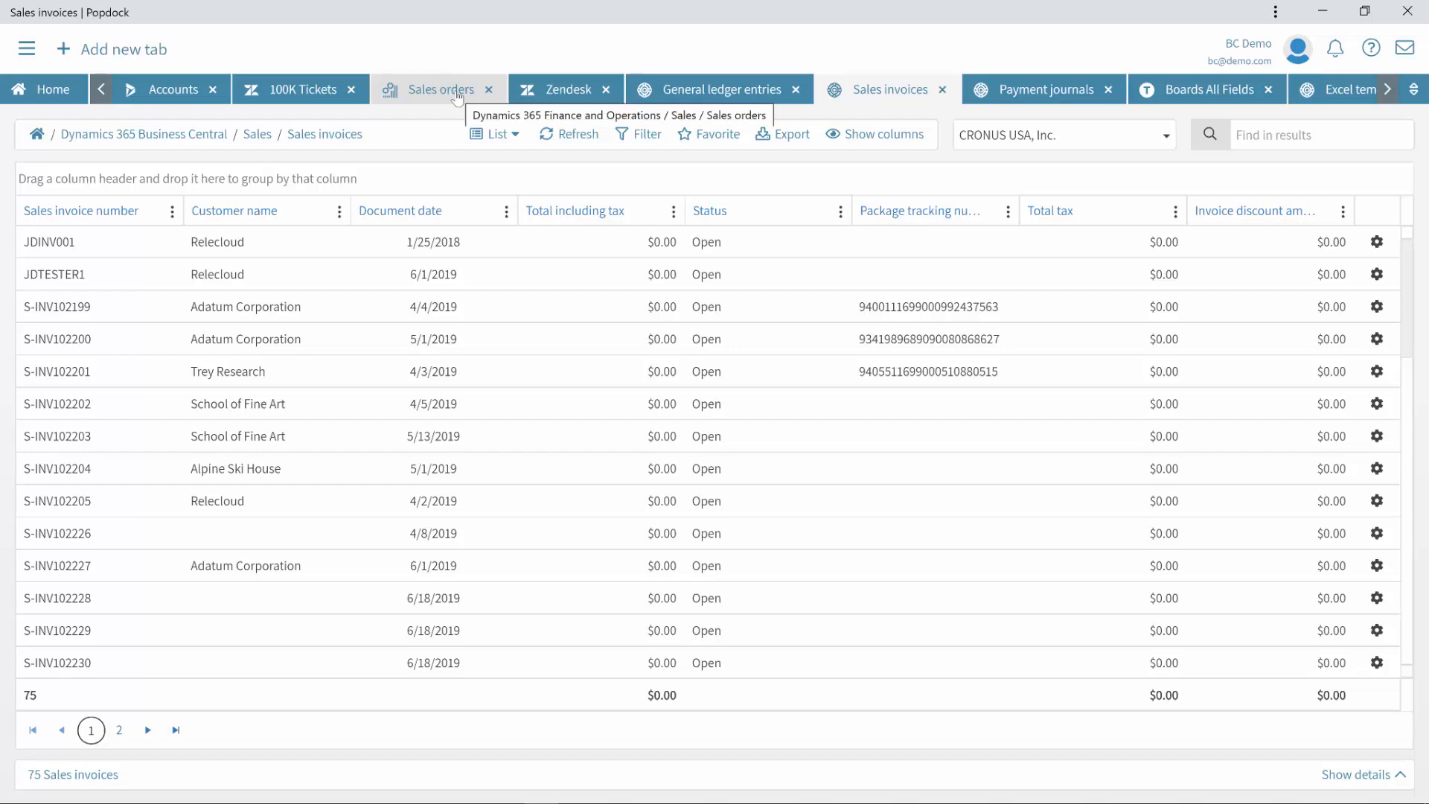
click(164, 95)
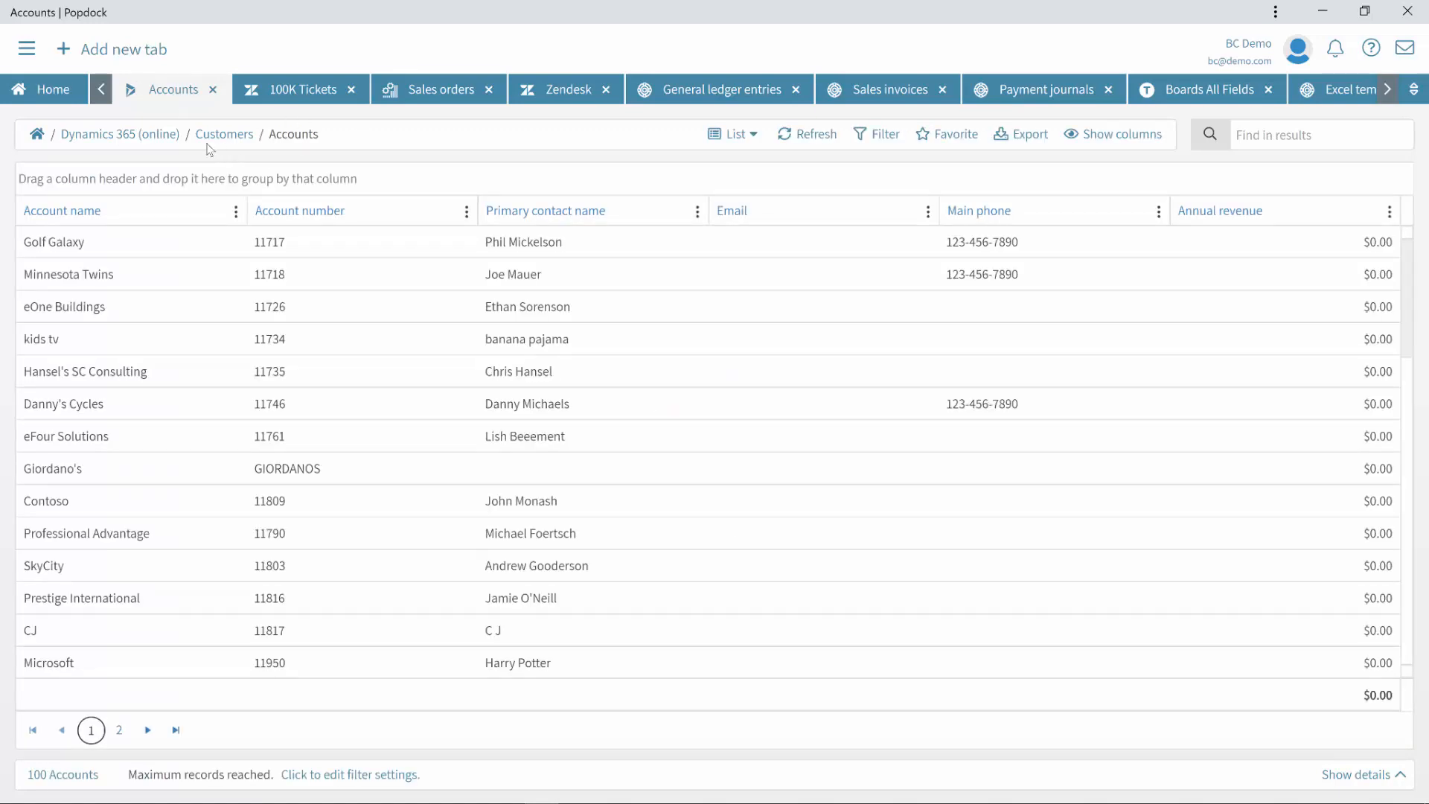
Step: Switch to the Dynamics 365 (online) Marketing > Leads list showing 23 leads
click(173, 140)
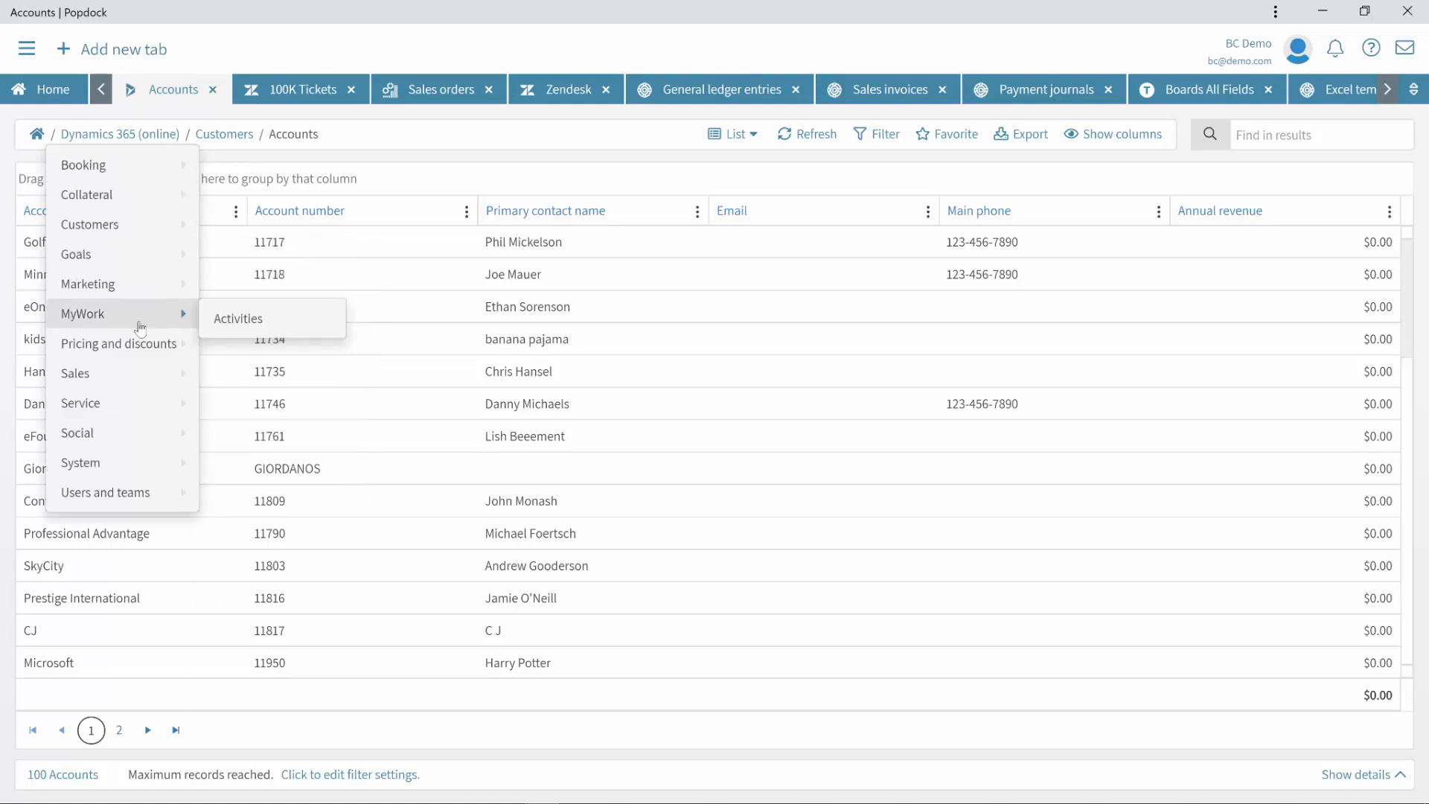
mouse_move(143, 345)
mouse_move(165, 286)
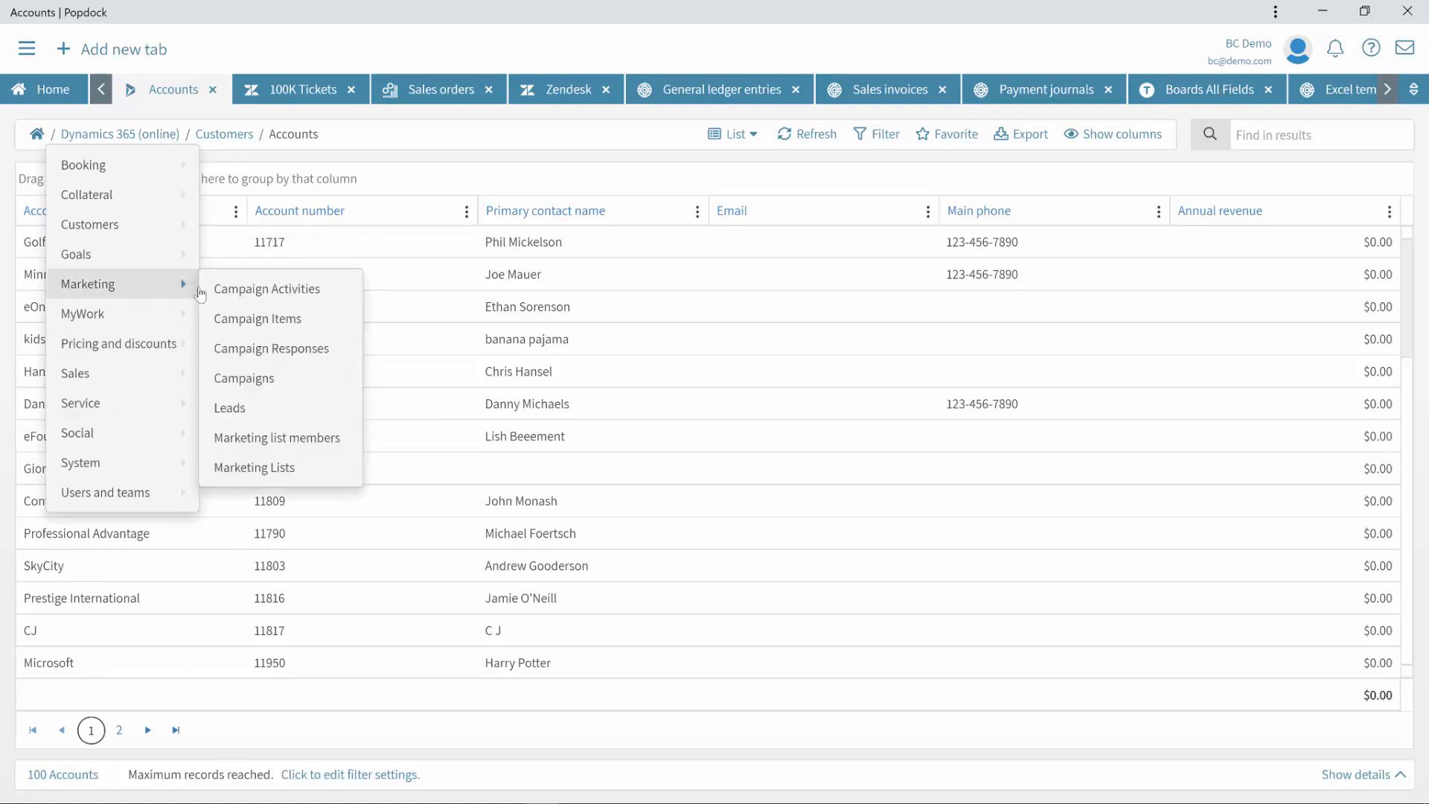
click(254, 408)
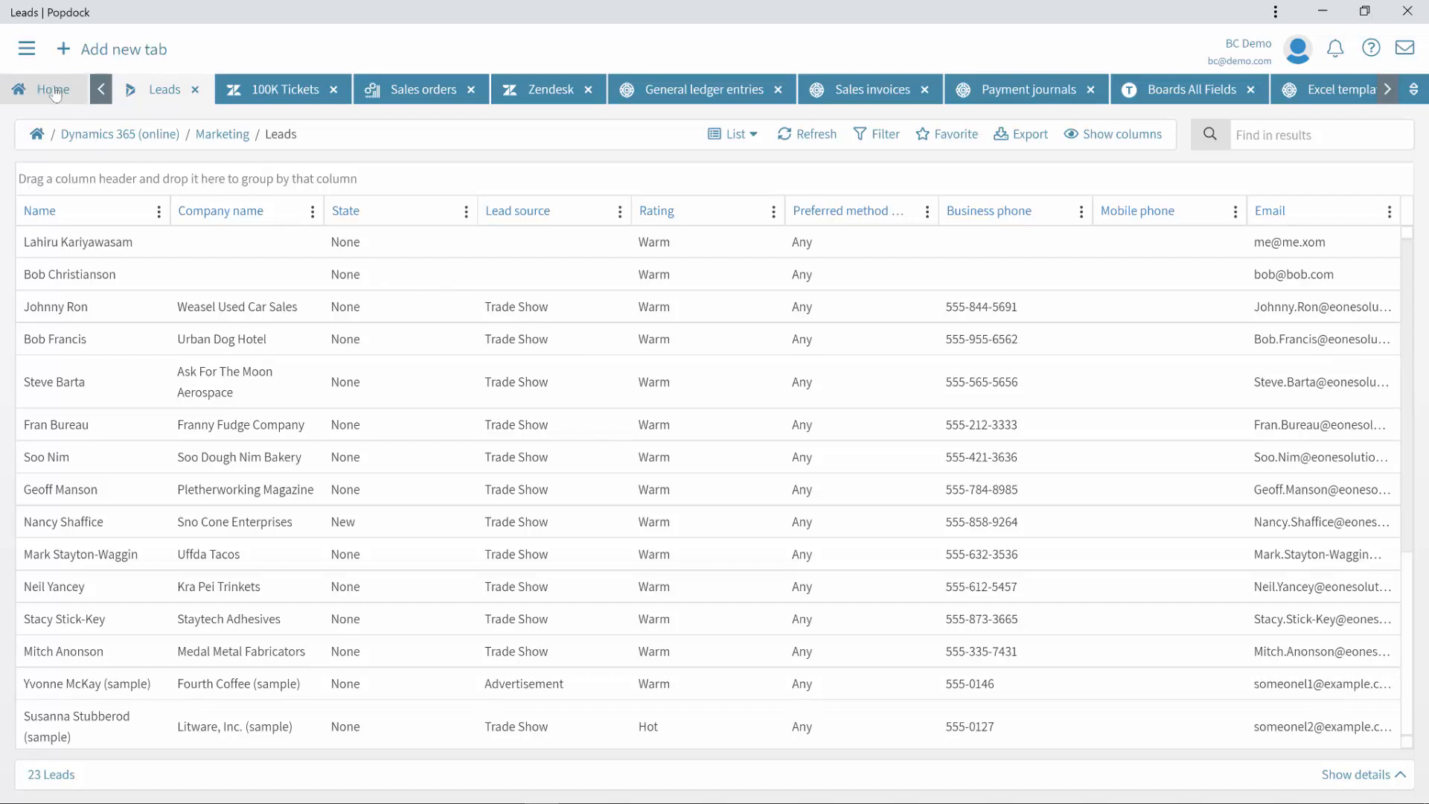
Step: Go to the Connectors page from the main navigation and look over it
click(28, 50)
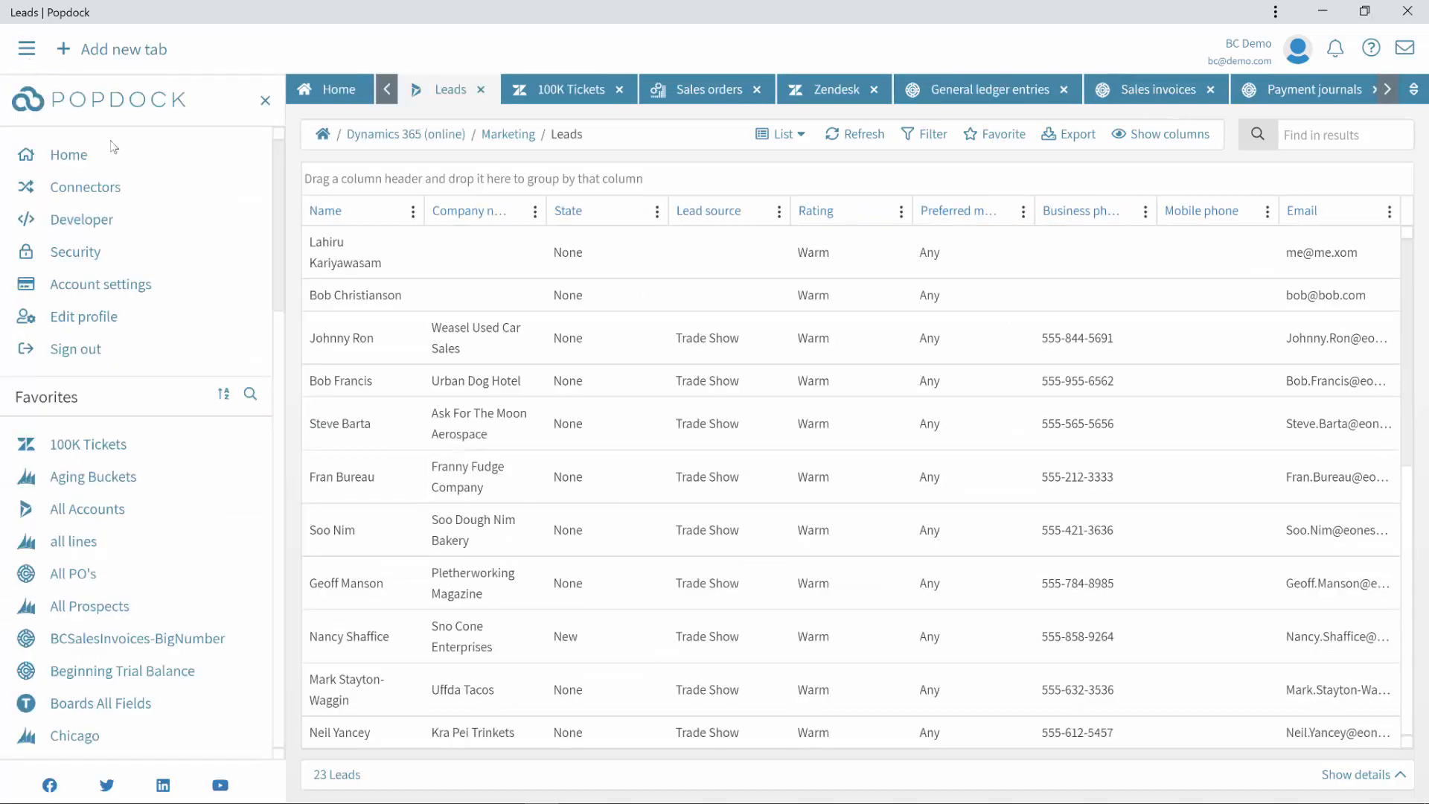
click(97, 193)
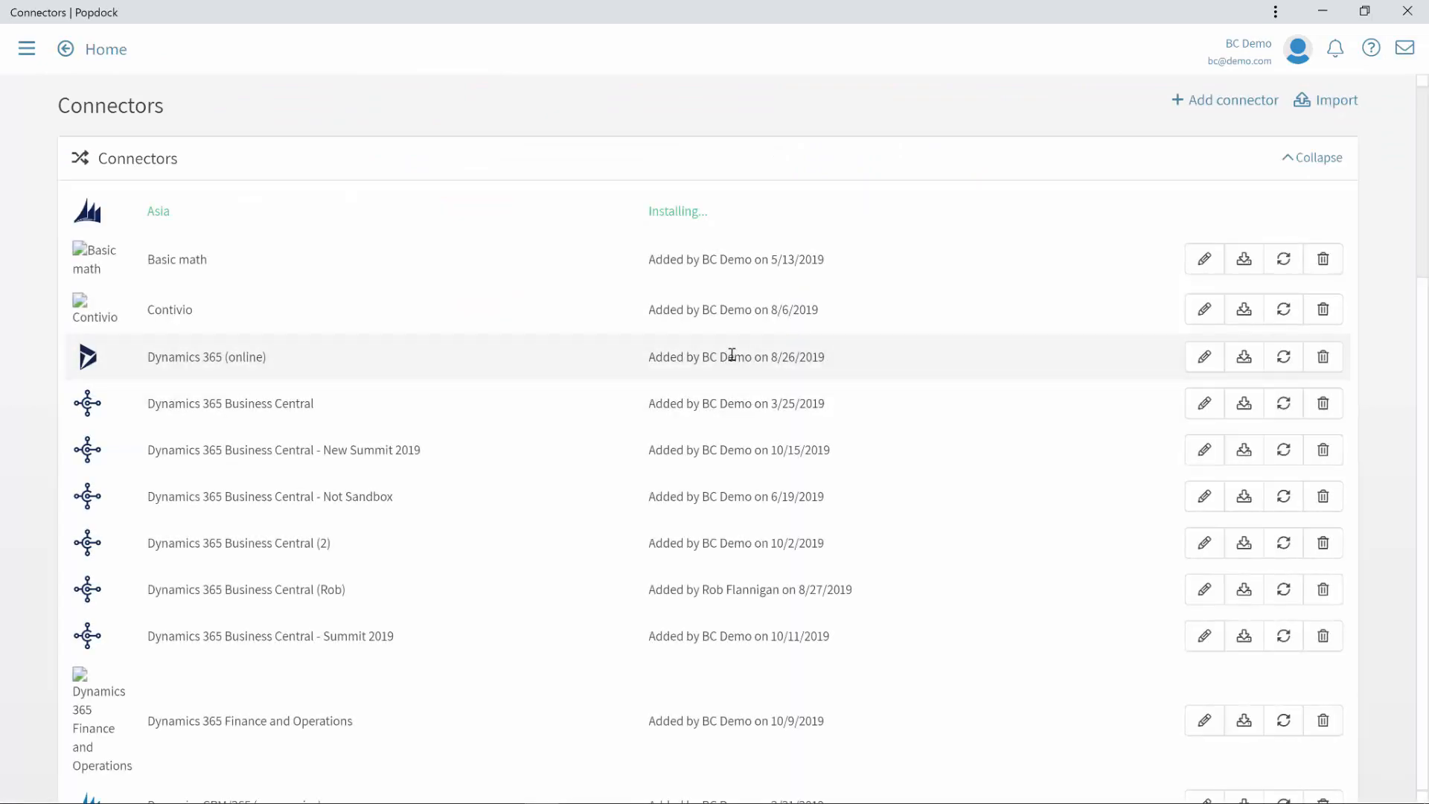
scroll(737, 371, down, 8)
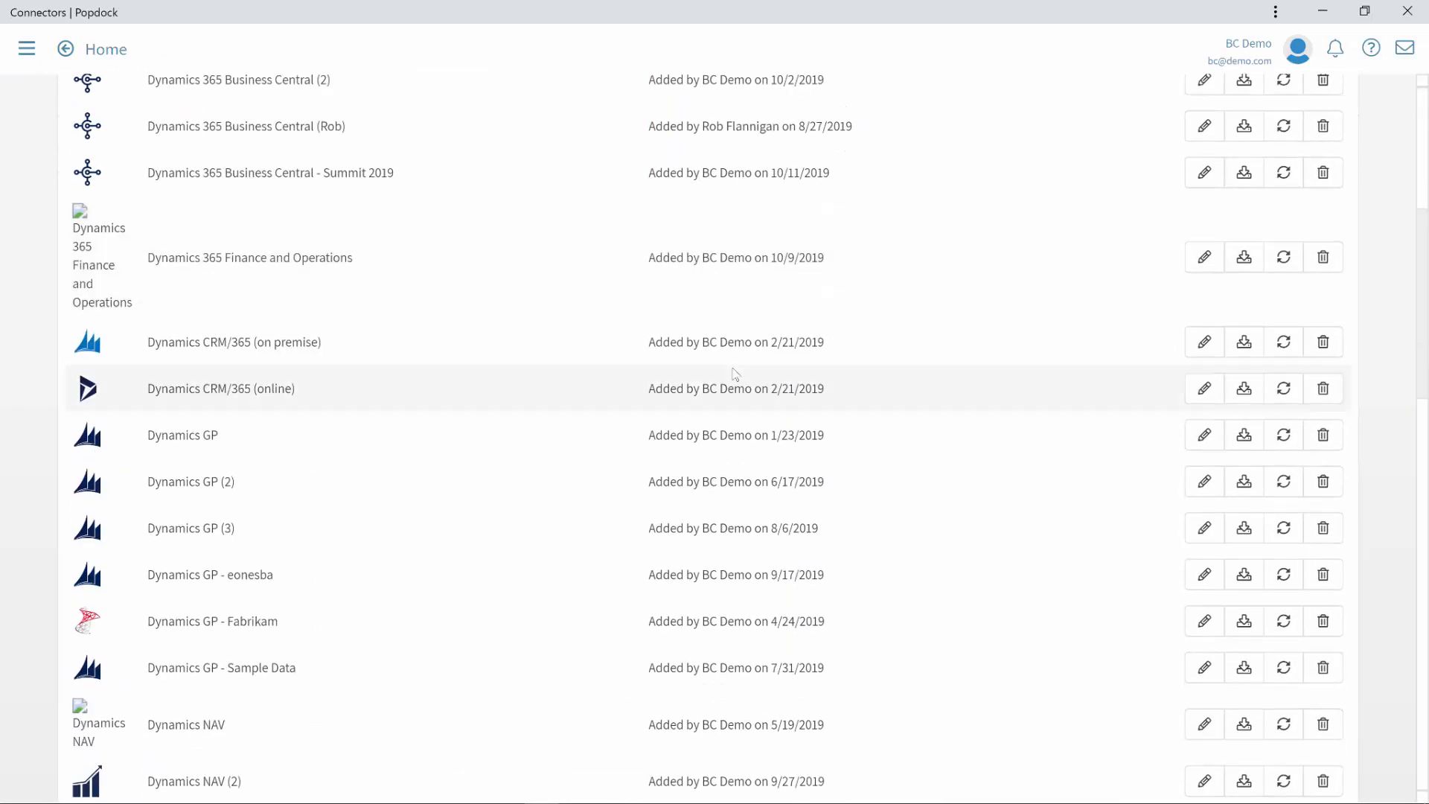
scroll(735, 374, up, 5)
scroll(735, 375, up, 3)
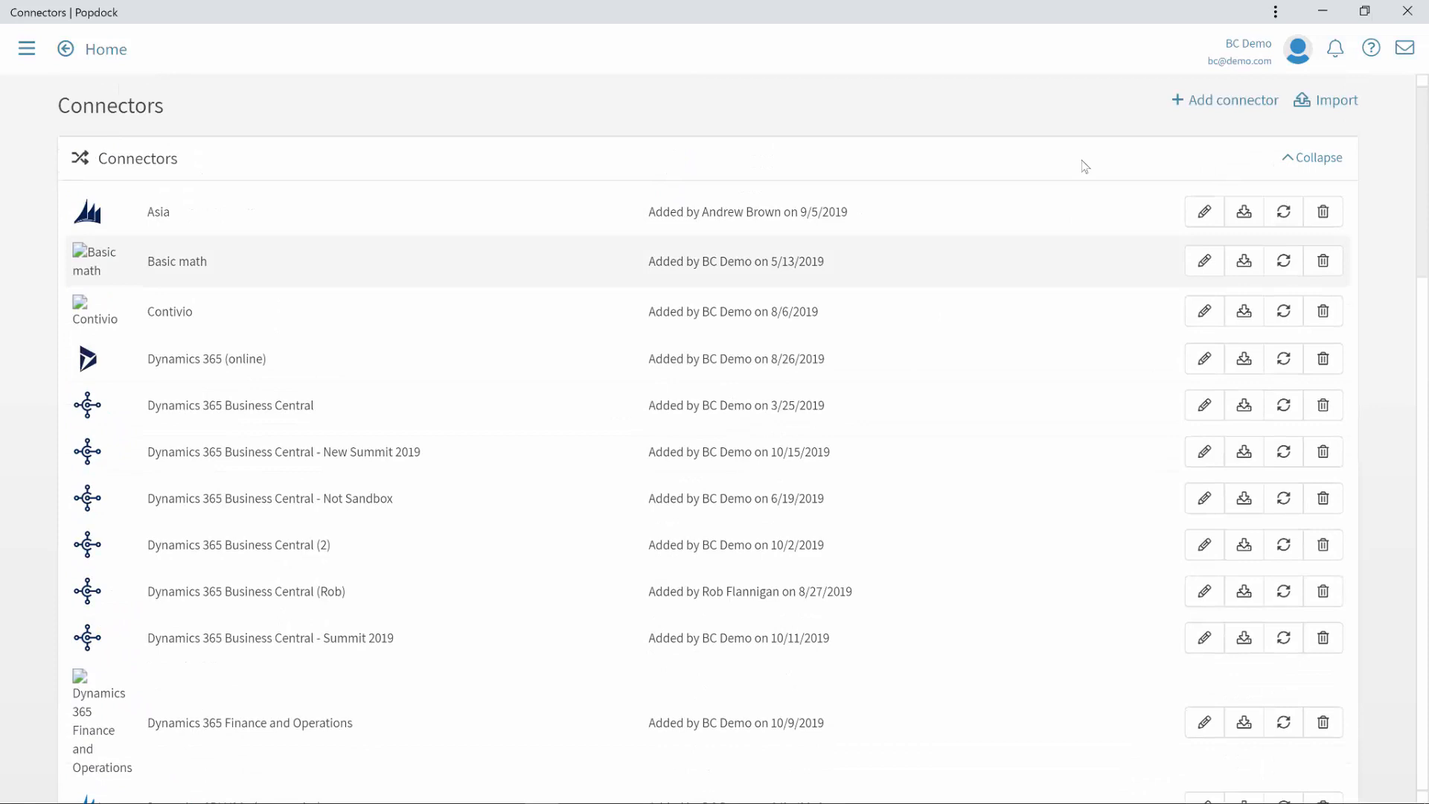
Step: Browse the Add connector catalogue, including Business Central, Salesforce, QuickBooks and REST service
click(1241, 102)
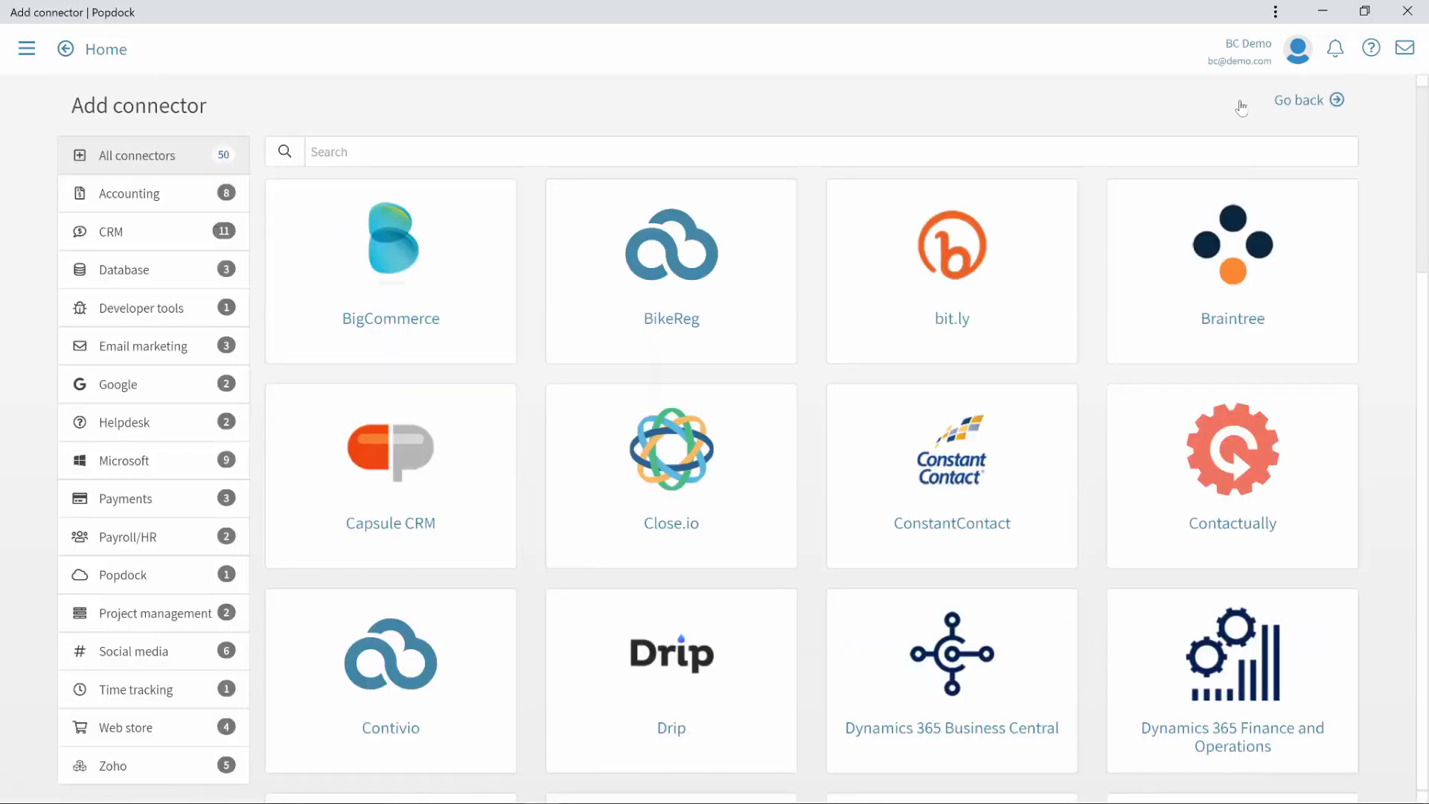
scroll(1162, 290, down, 2)
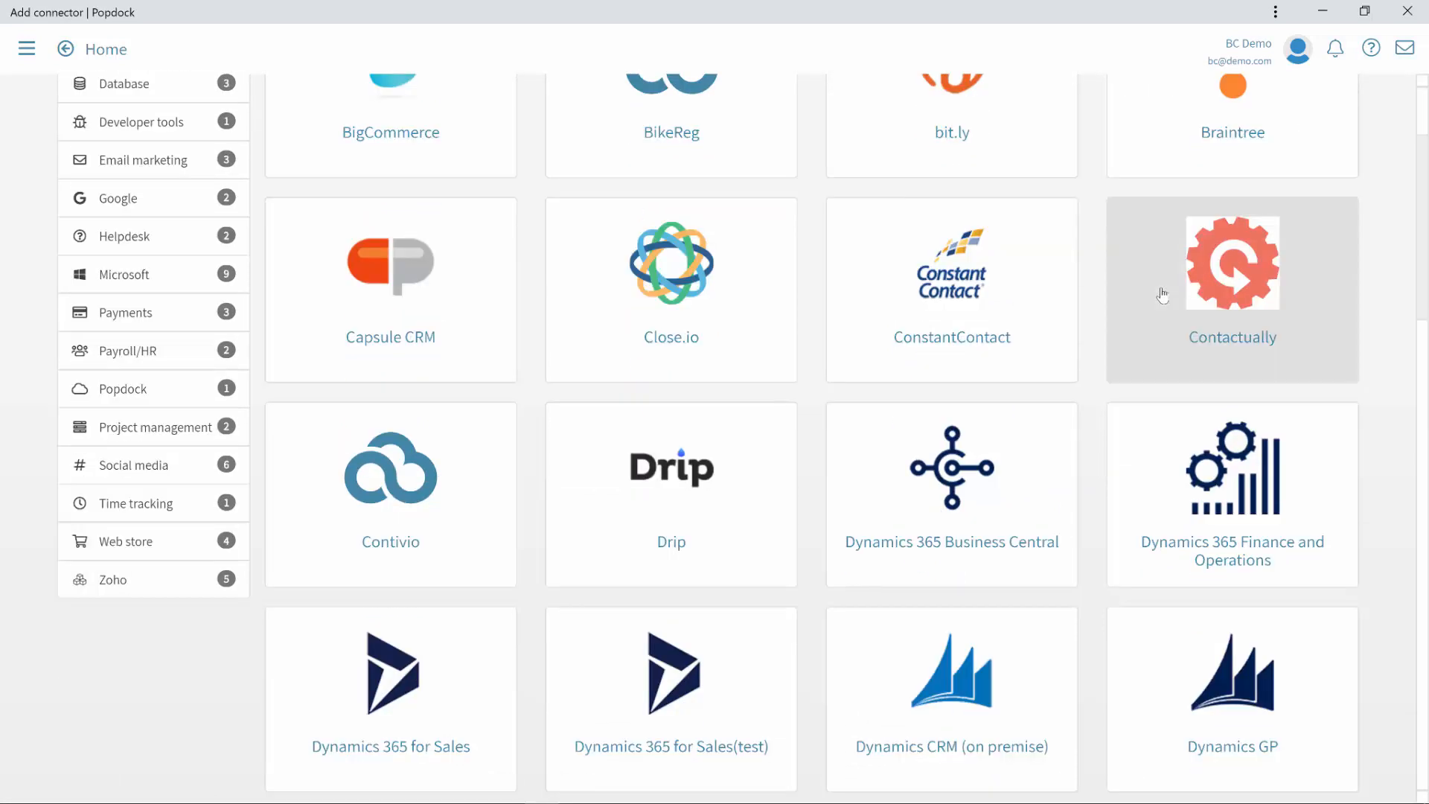
scroll(1165, 294, down, 1)
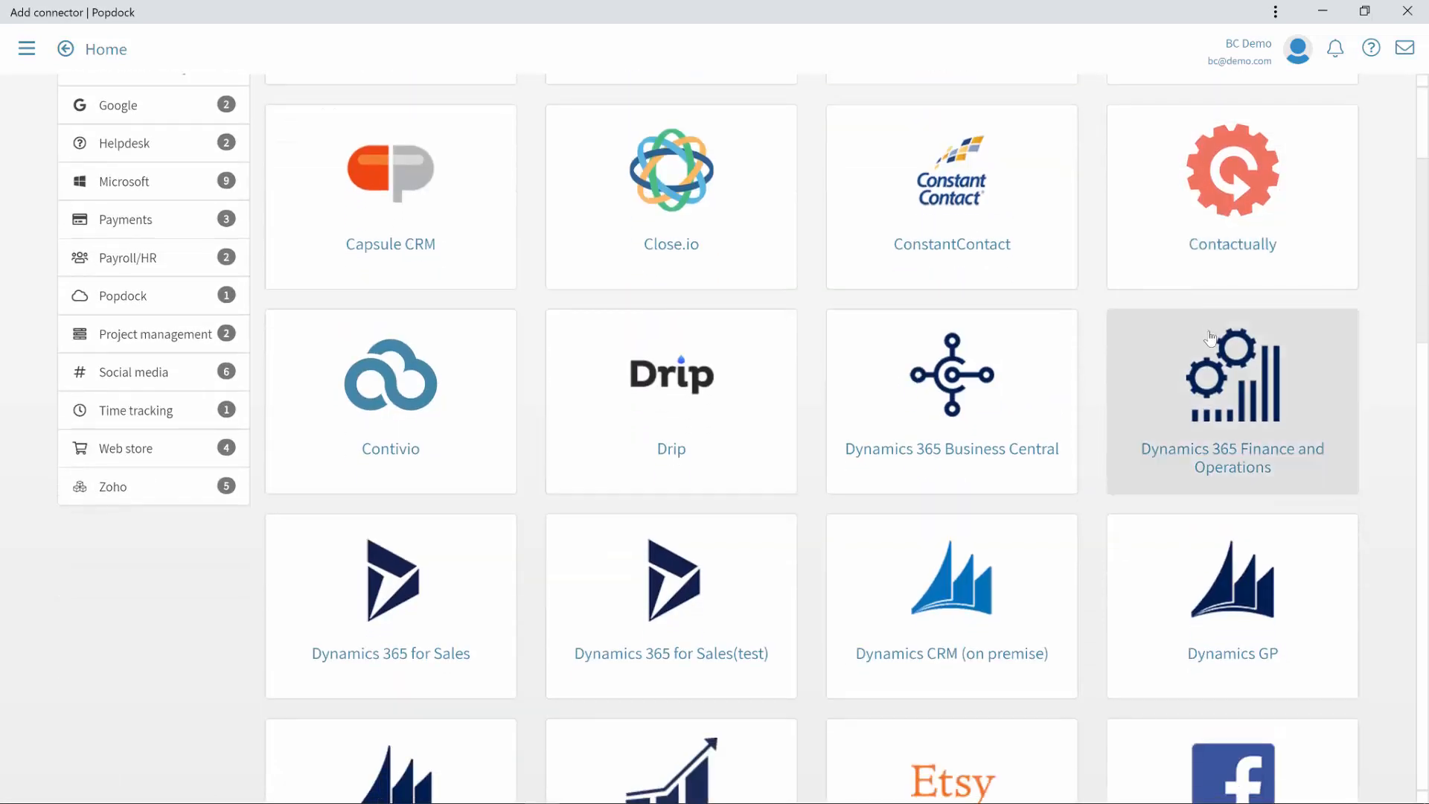
scroll(1214, 341, down, 3)
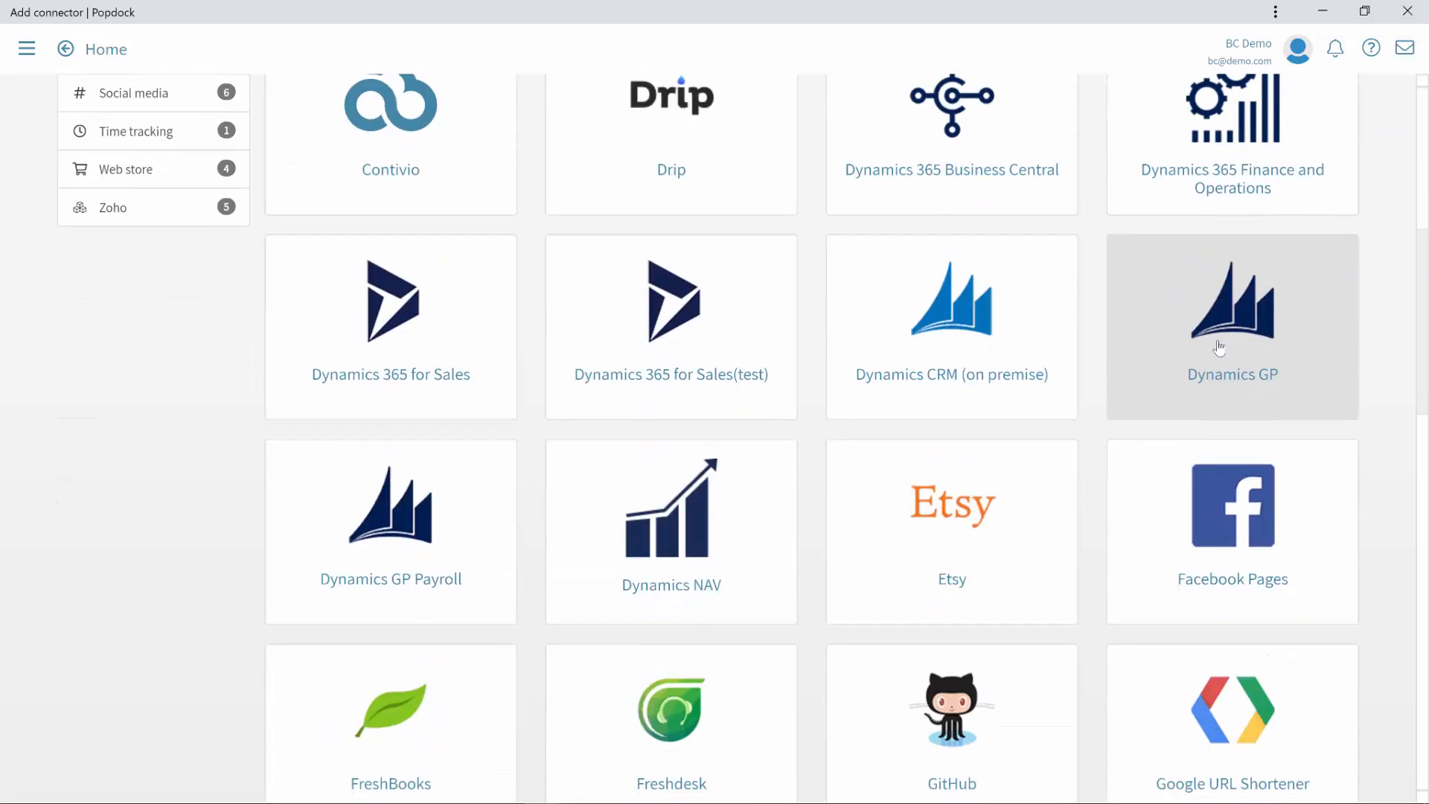
scroll(1219, 347, down, 1)
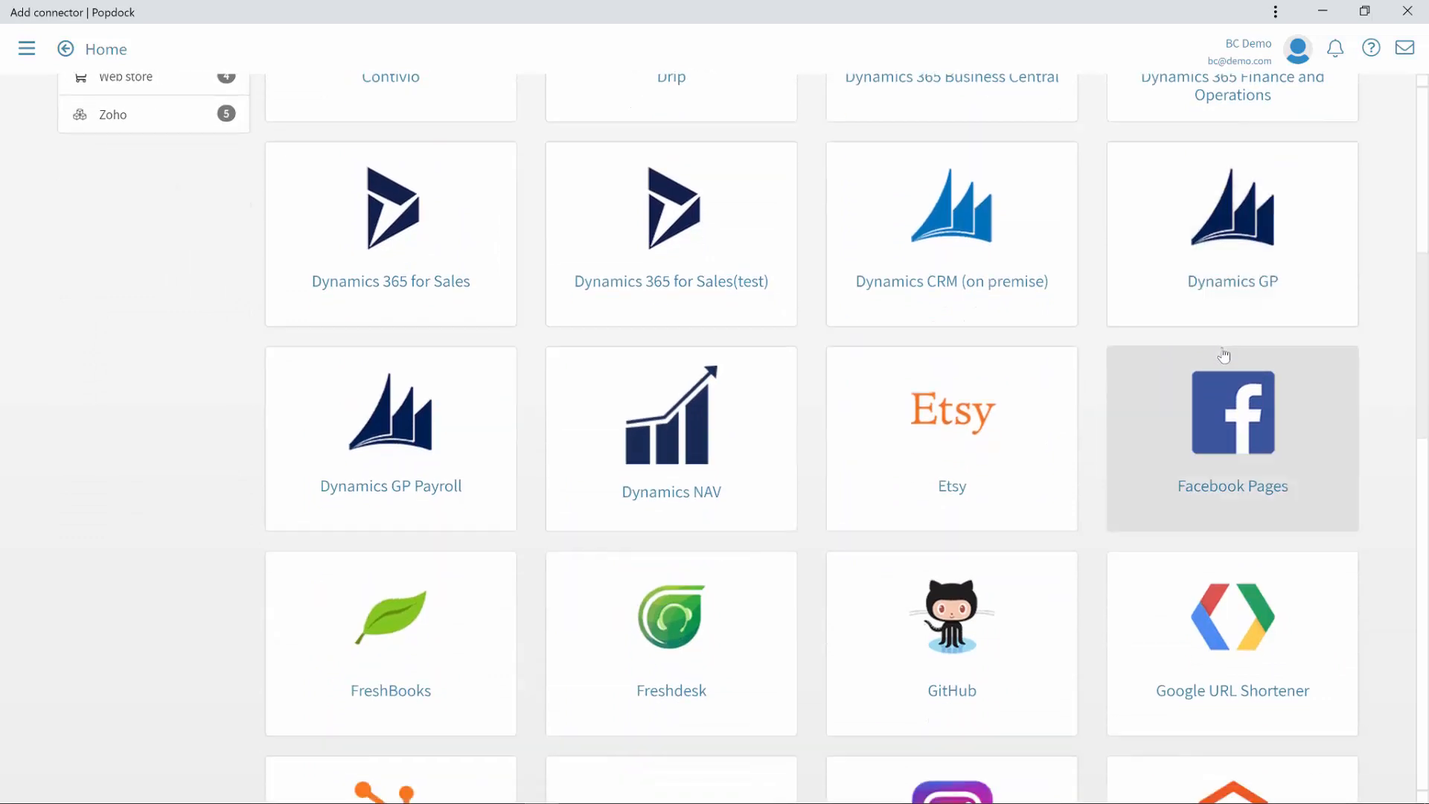
scroll(1224, 356, down, 5)
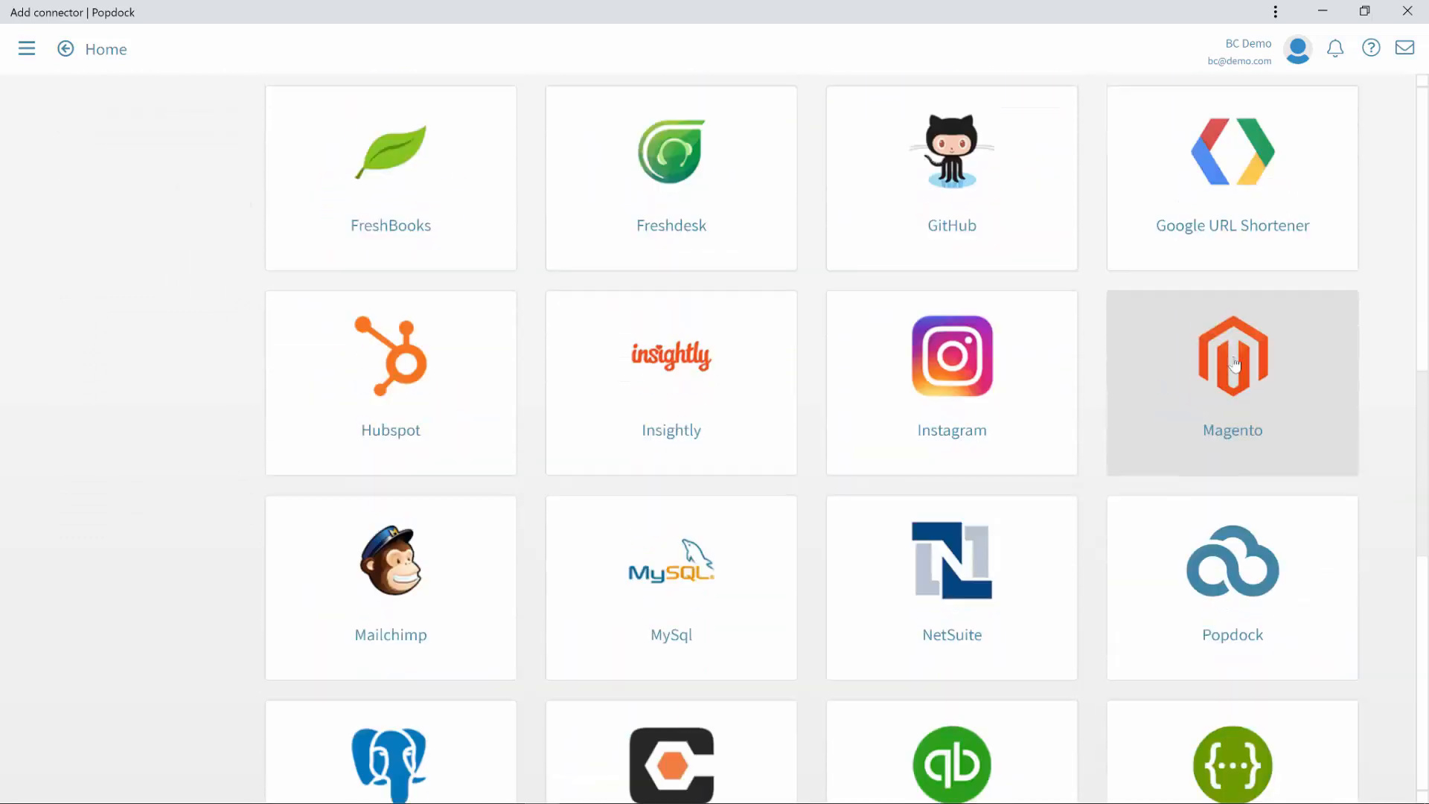
scroll(1234, 365, down, 5)
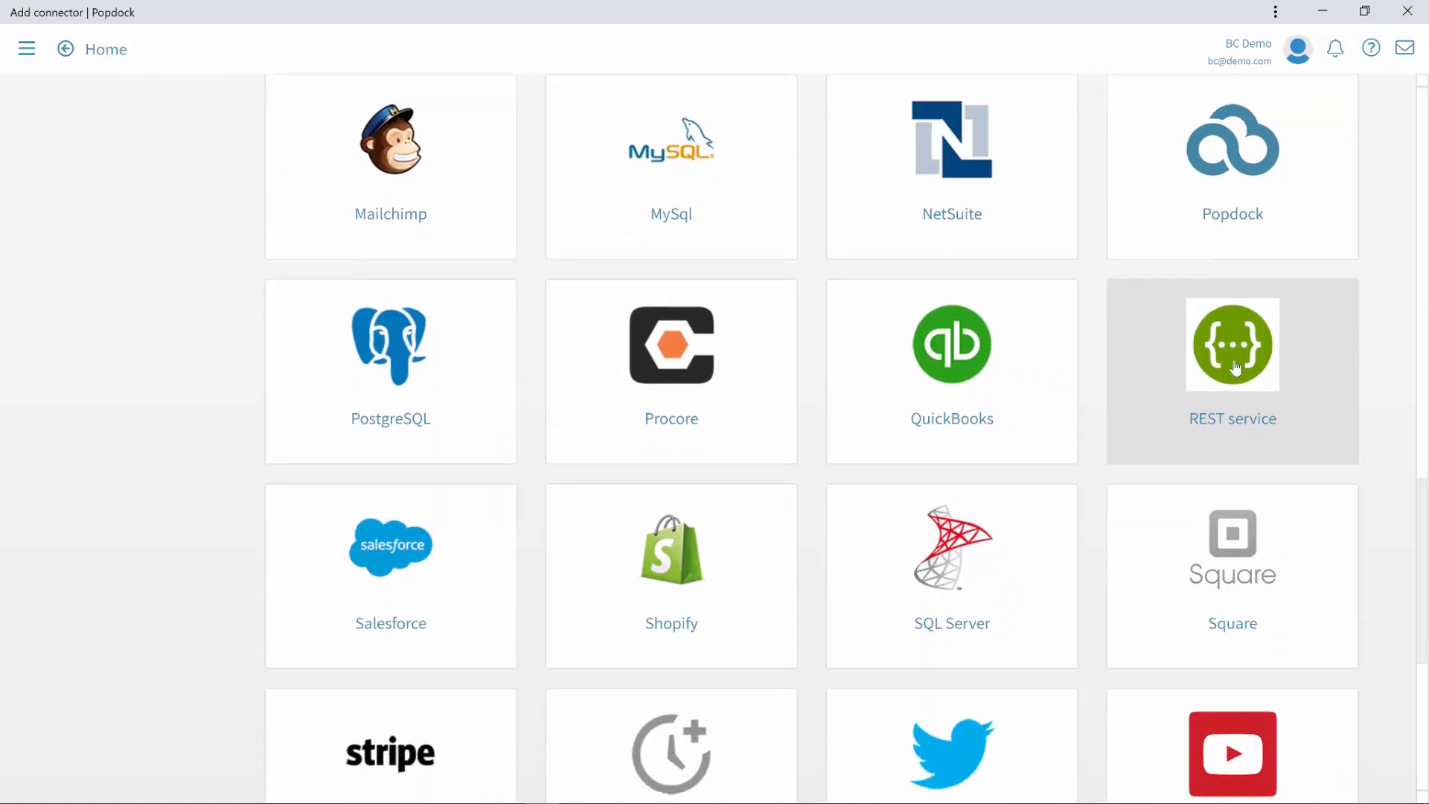
scroll(1242, 368, down, 2)
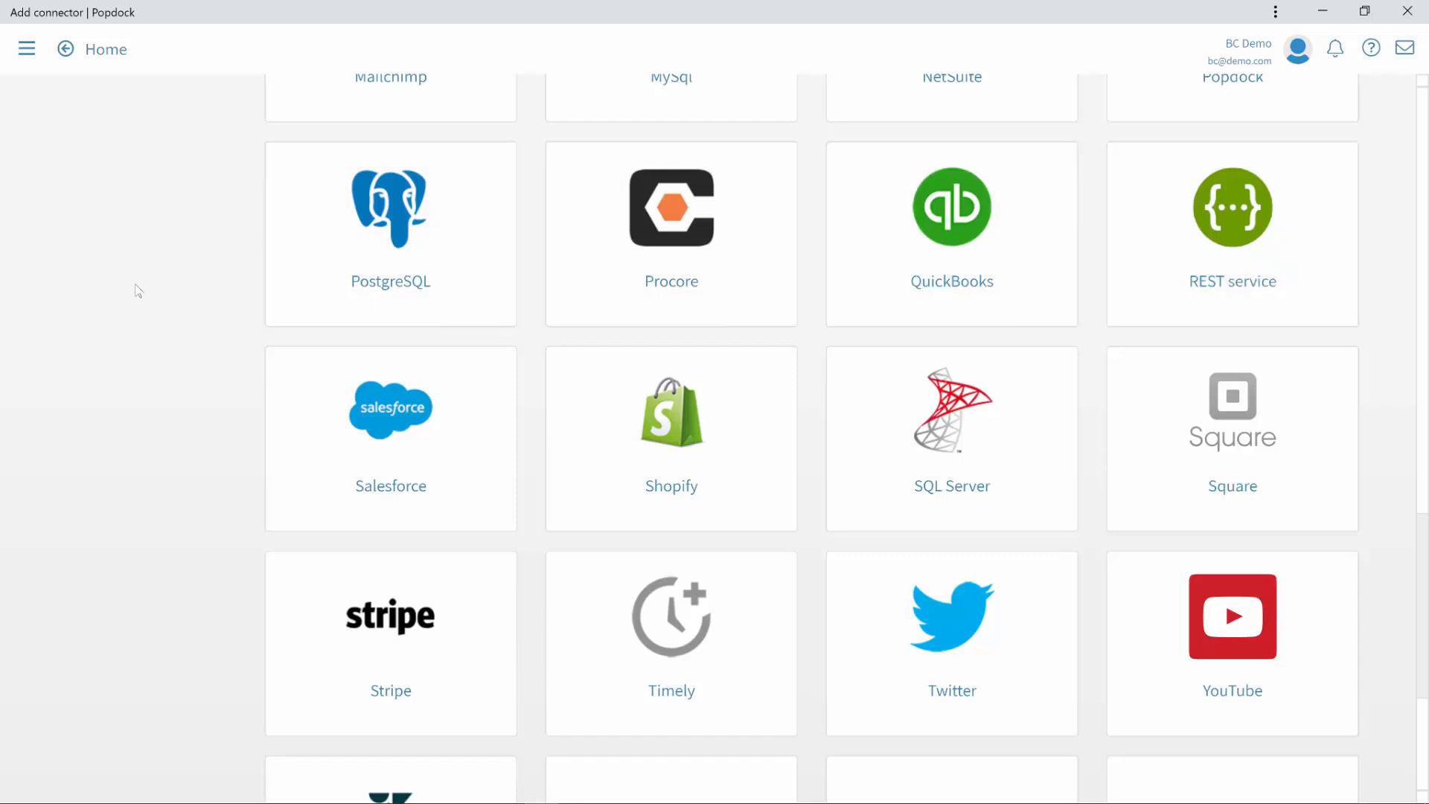
scroll(99, 230, up, 10)
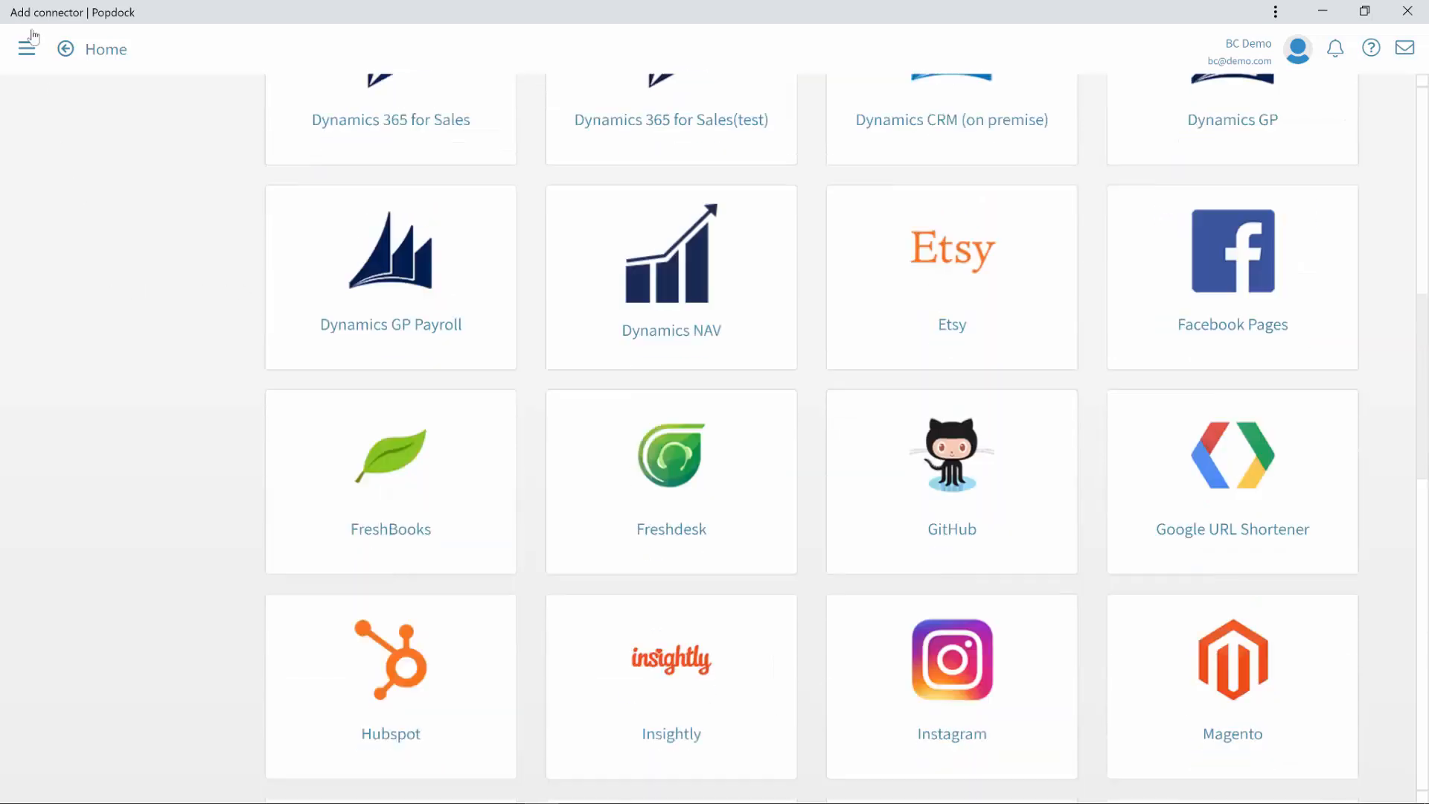
click(26, 49)
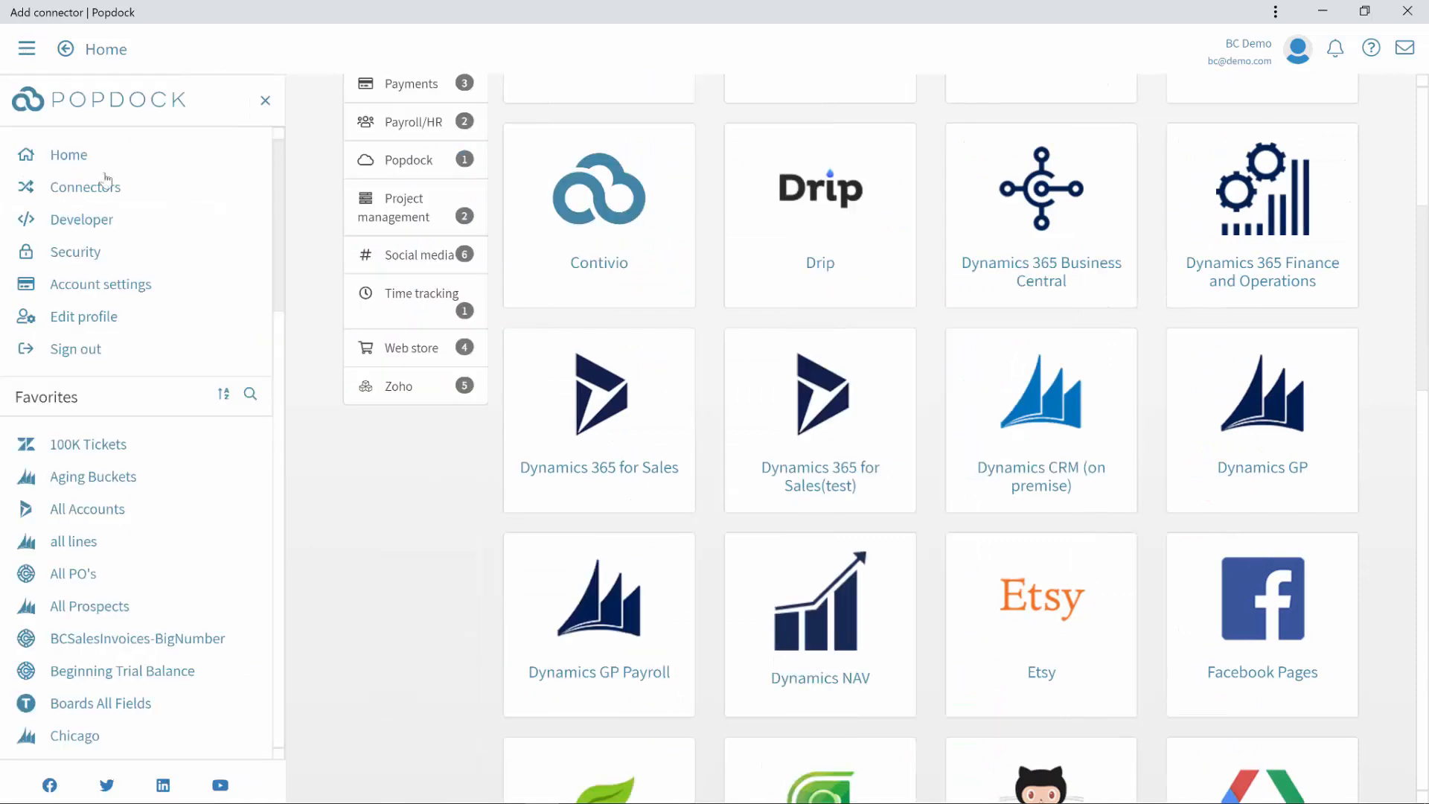
Step: Edit the BC_invoices widget and review its Options, customer_number parameter and Embed codes
click(89, 218)
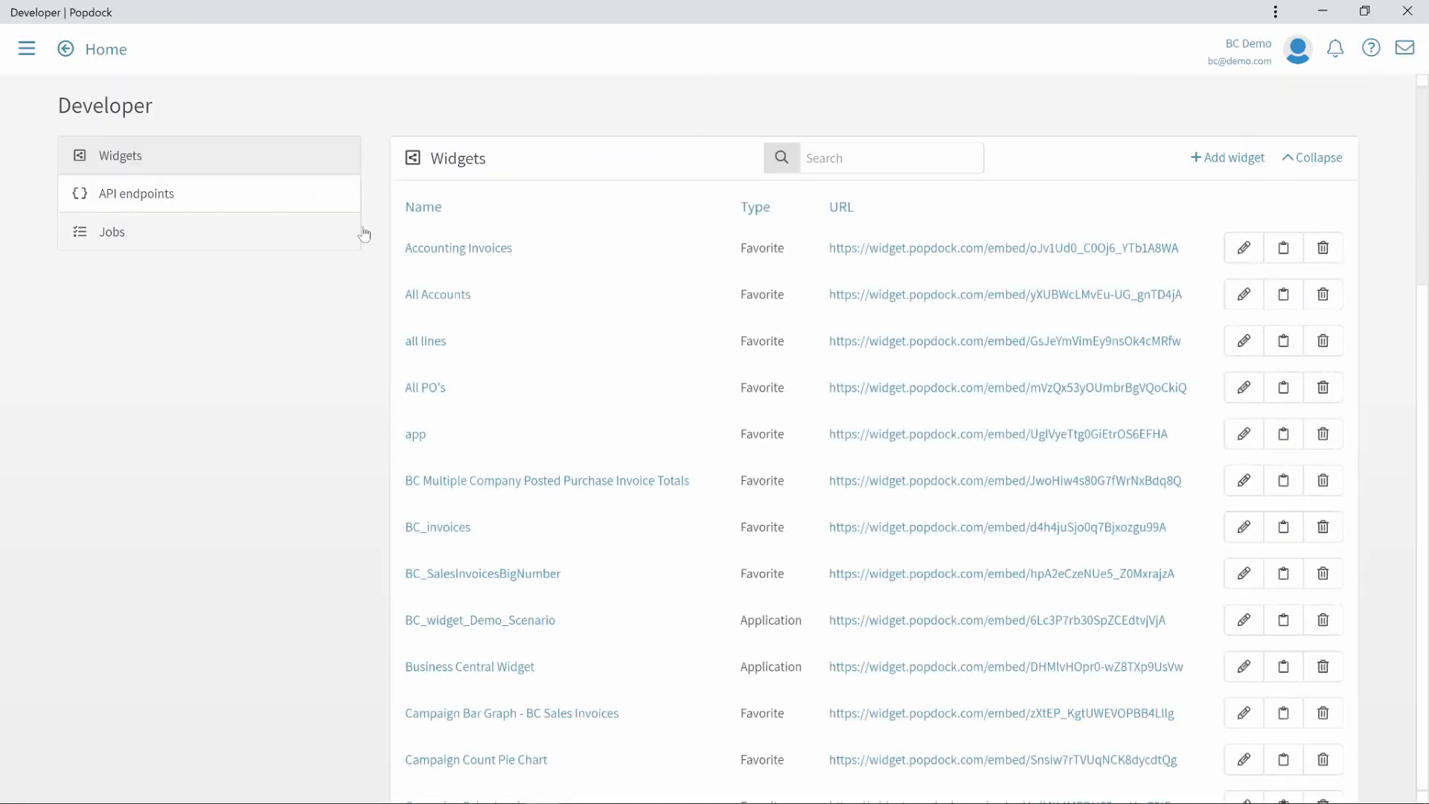
click(1249, 530)
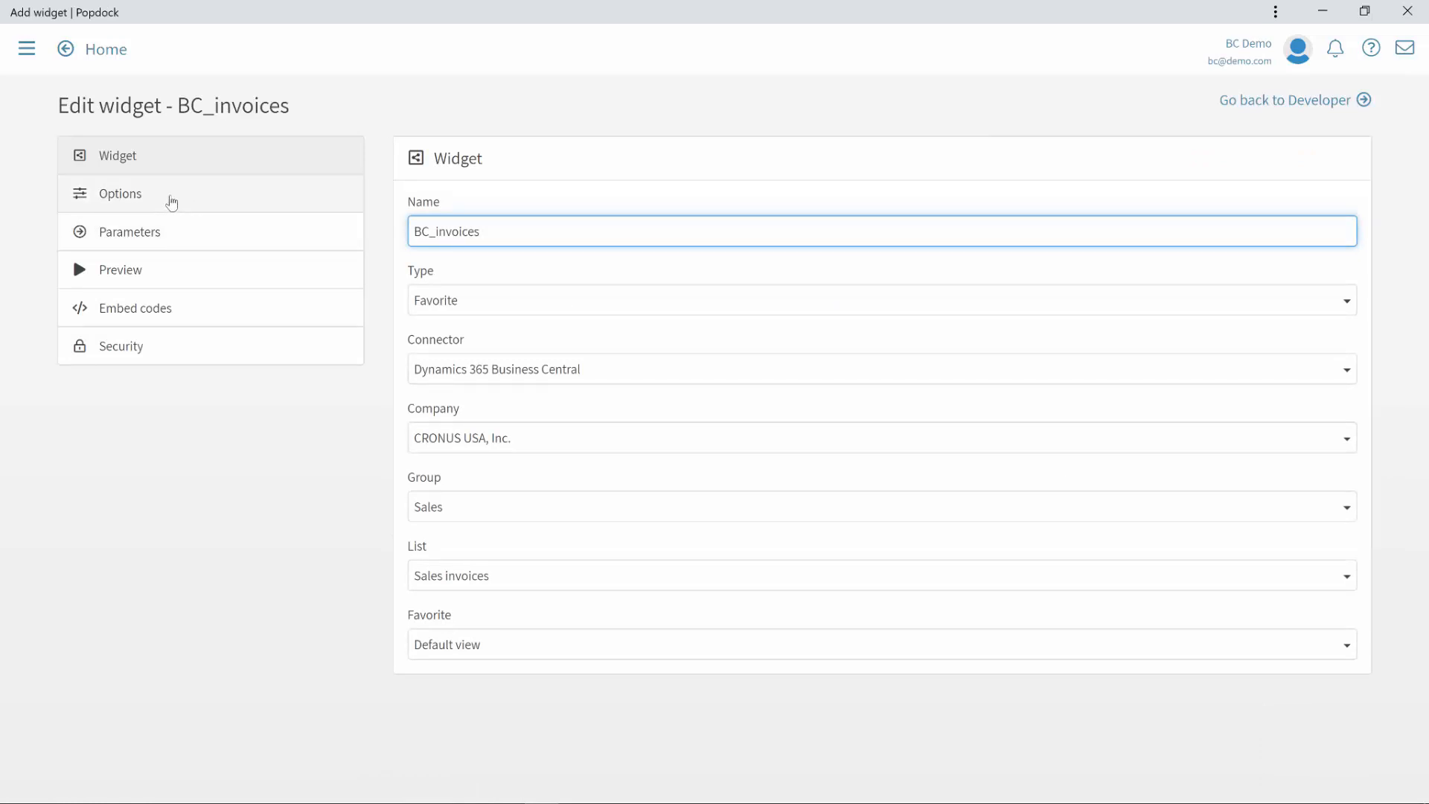
click(171, 203)
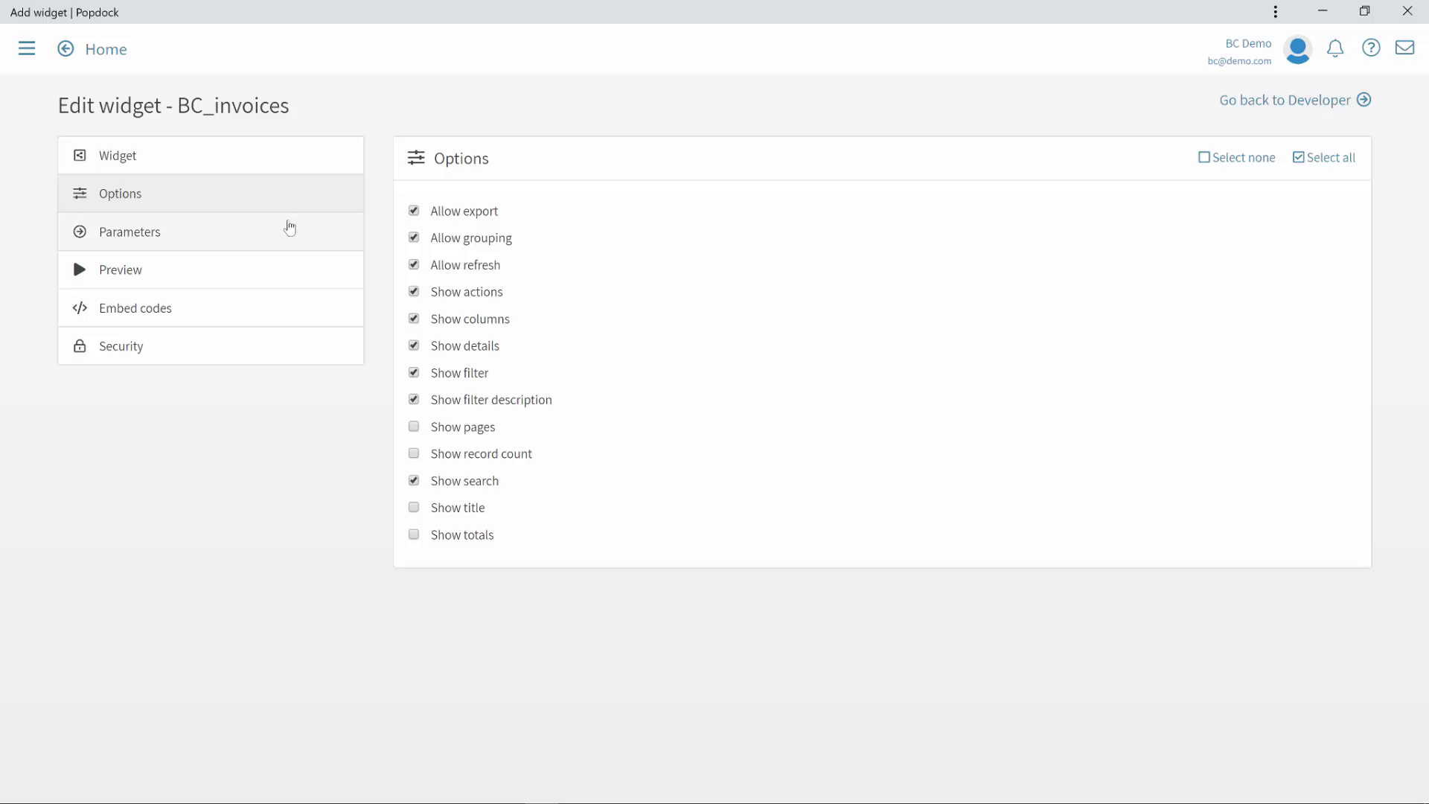
click(244, 237)
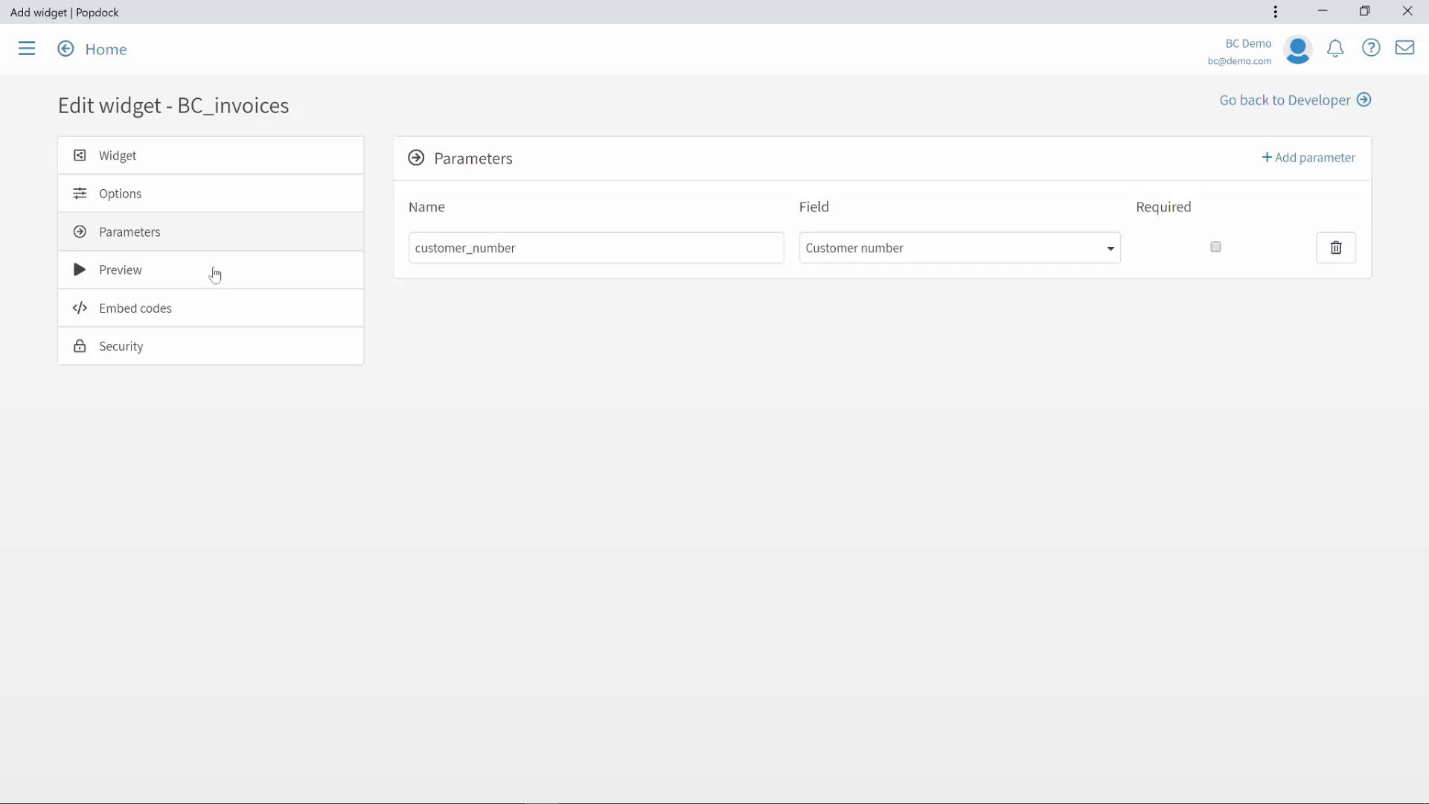
click(181, 313)
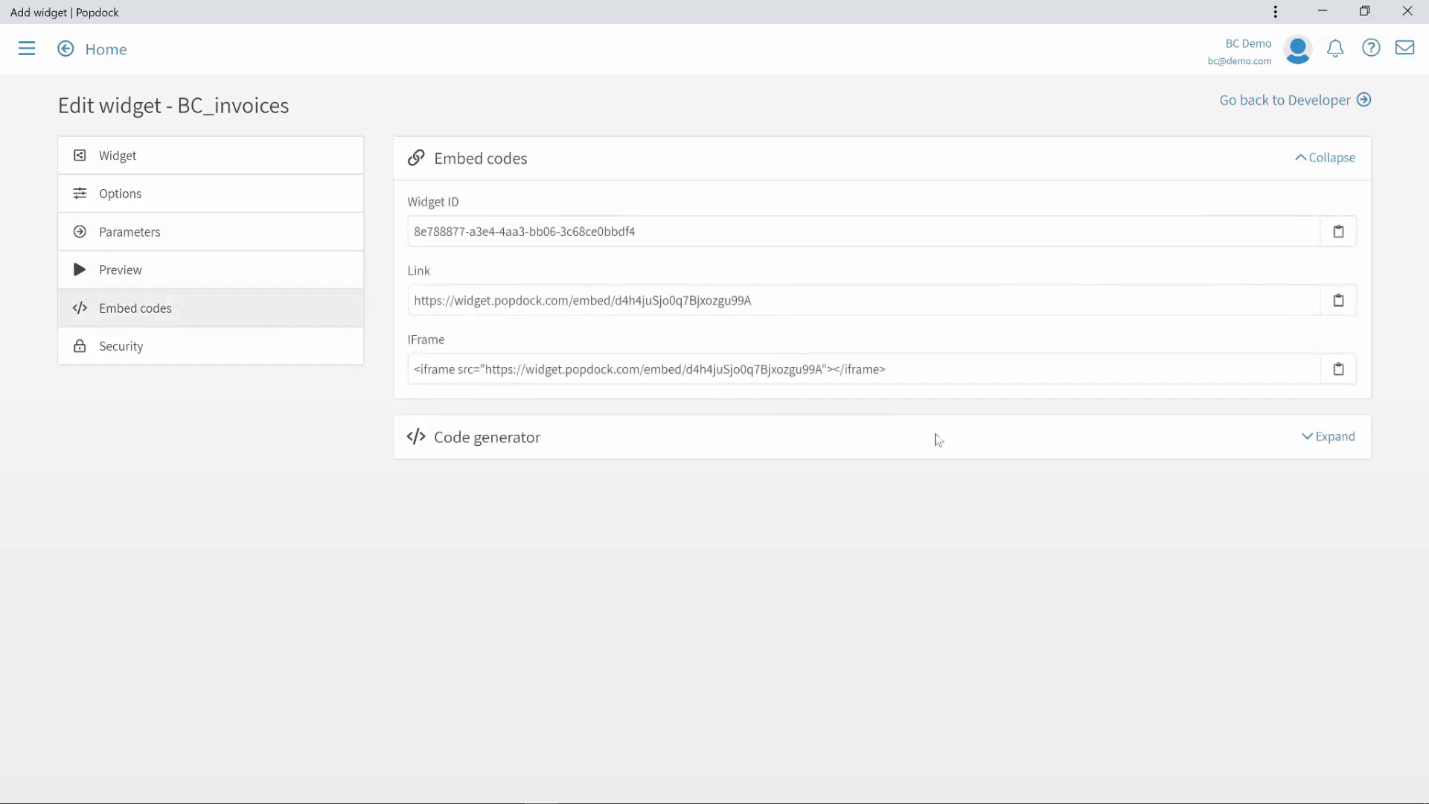
Step: Expand the BC_invoices code generator to see its iframe code, then return to Developer
click(1333, 438)
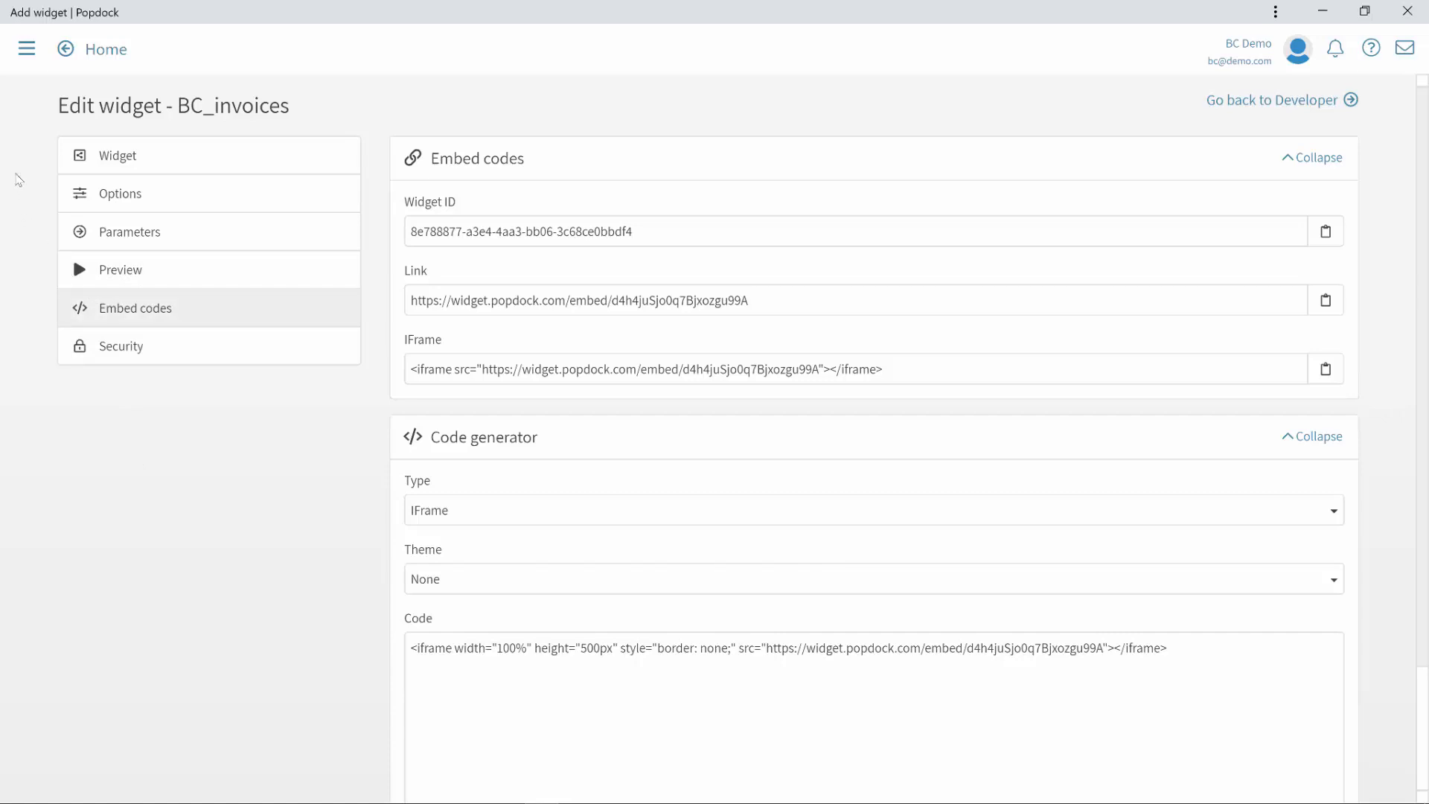
click(29, 51)
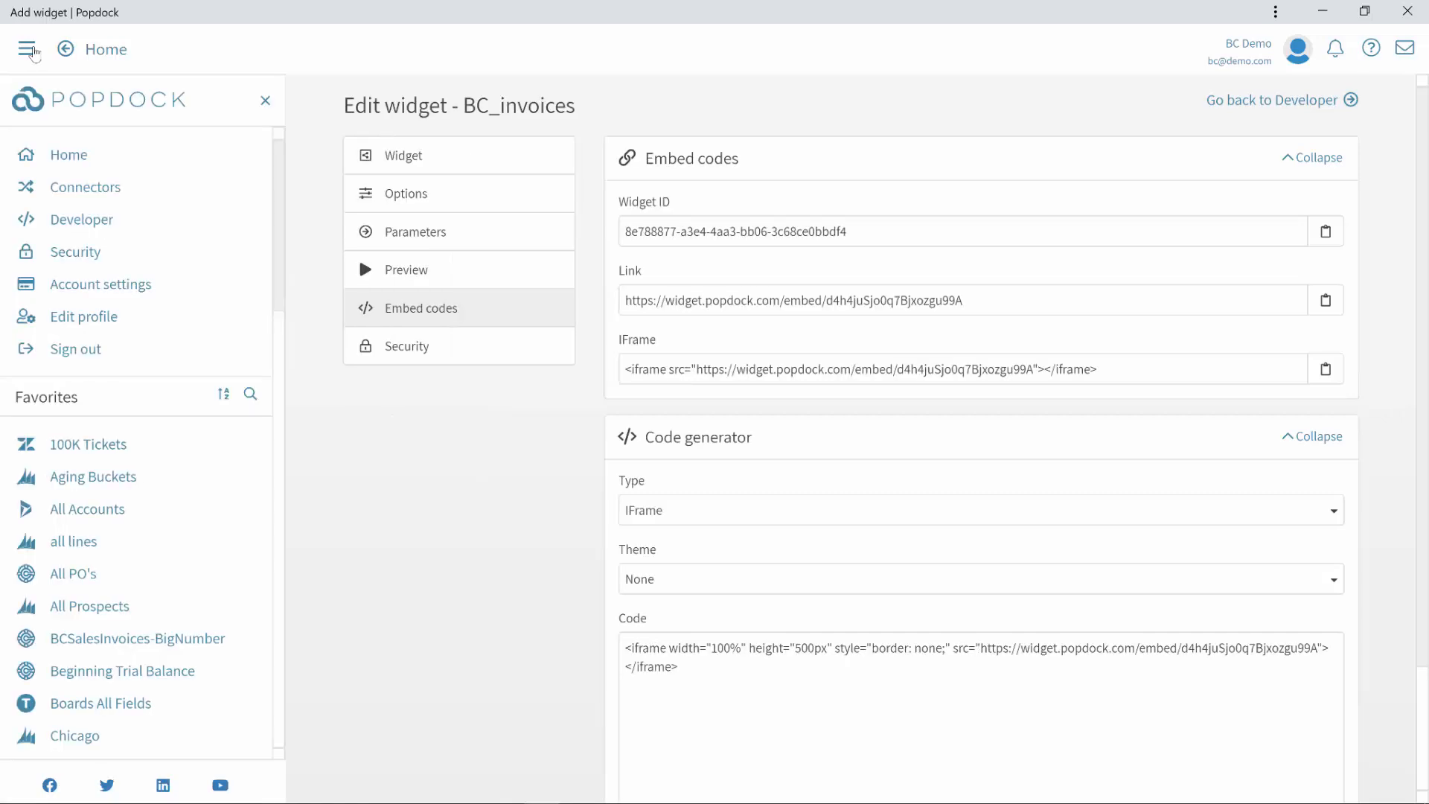
click(83, 222)
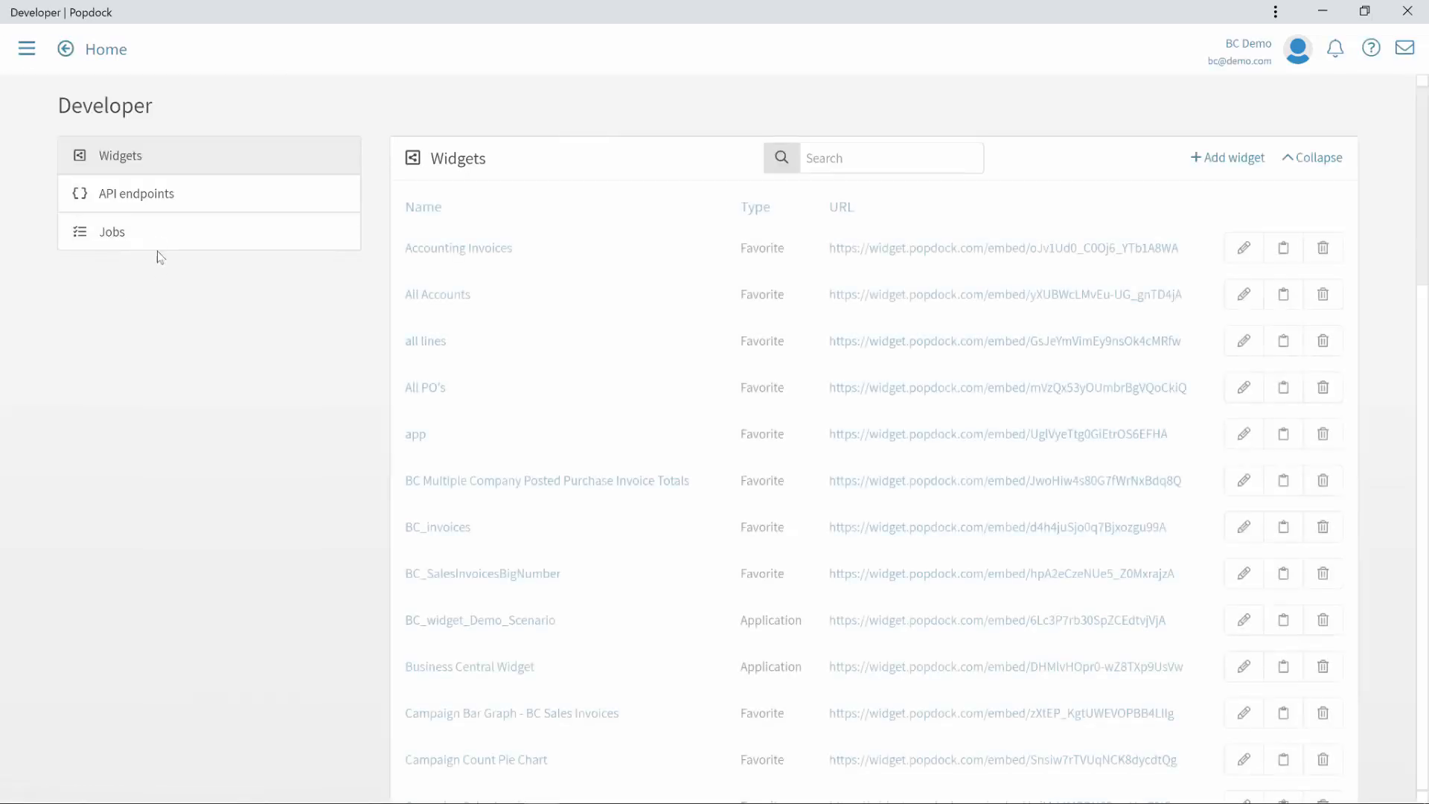
Step: Look over the API endpoints list, then switch to the Jobs list
click(157, 197)
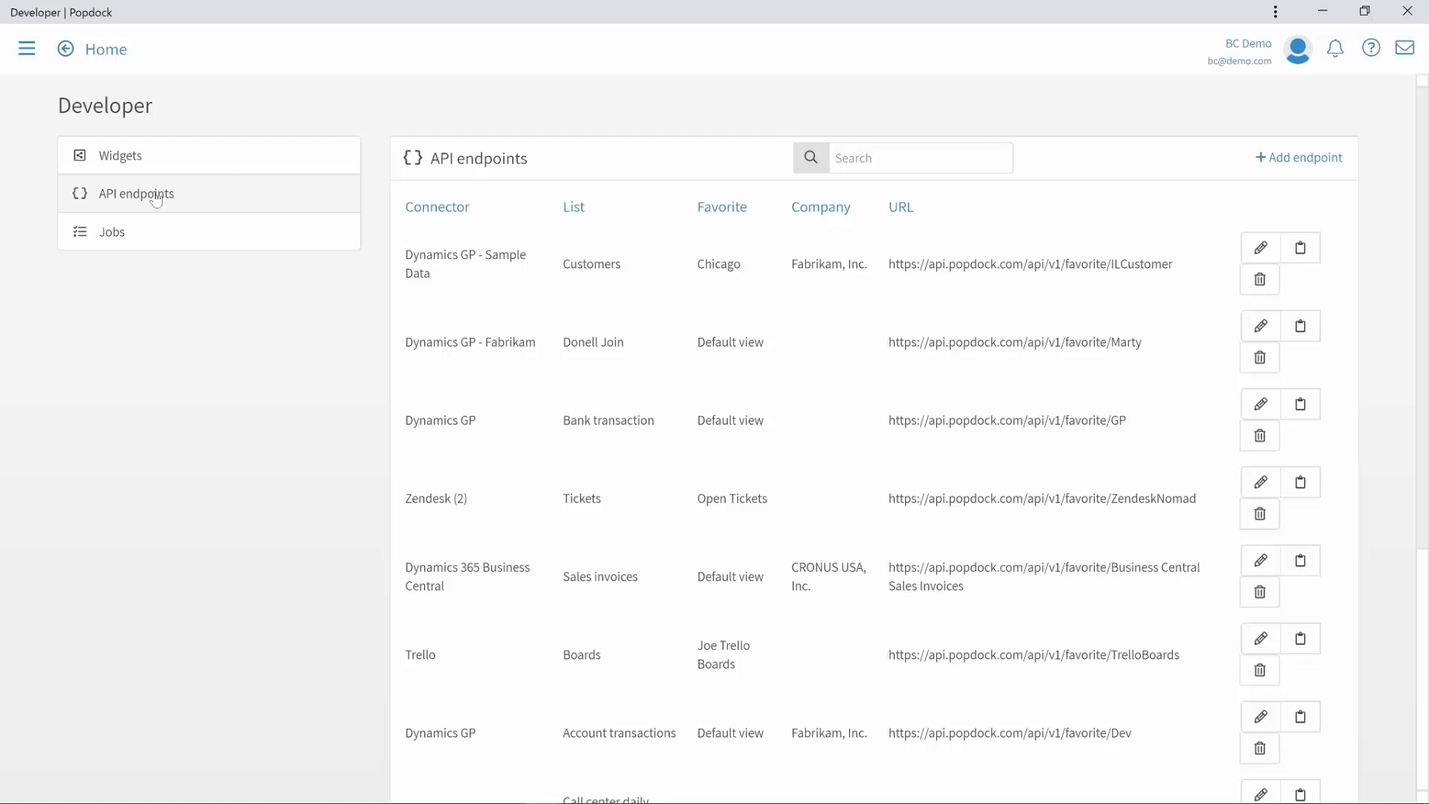
click(118, 236)
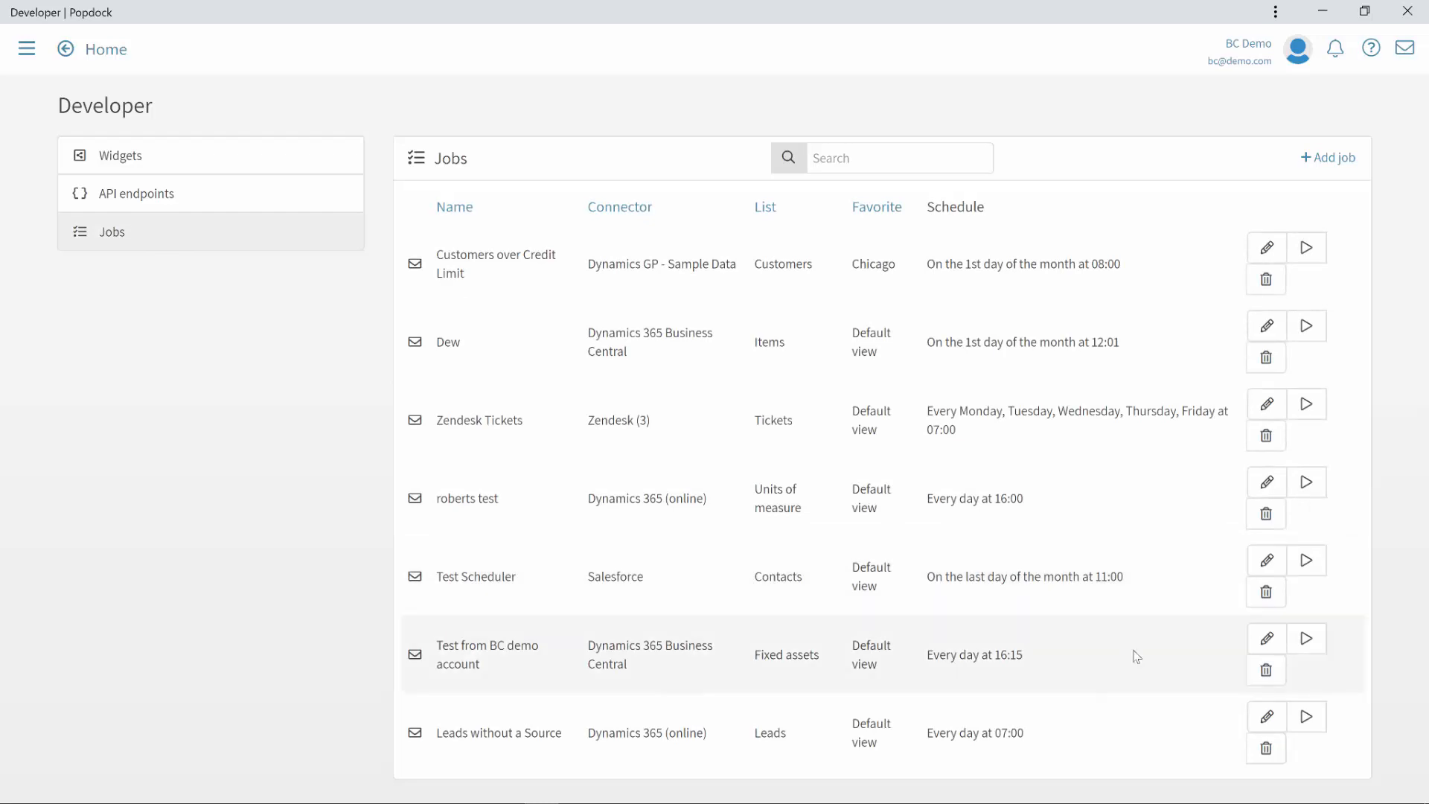
Step: Reschedule Leads without a Source to run Monday–Friday at 07:00, save, and switch to Dynamics 365
click(1268, 719)
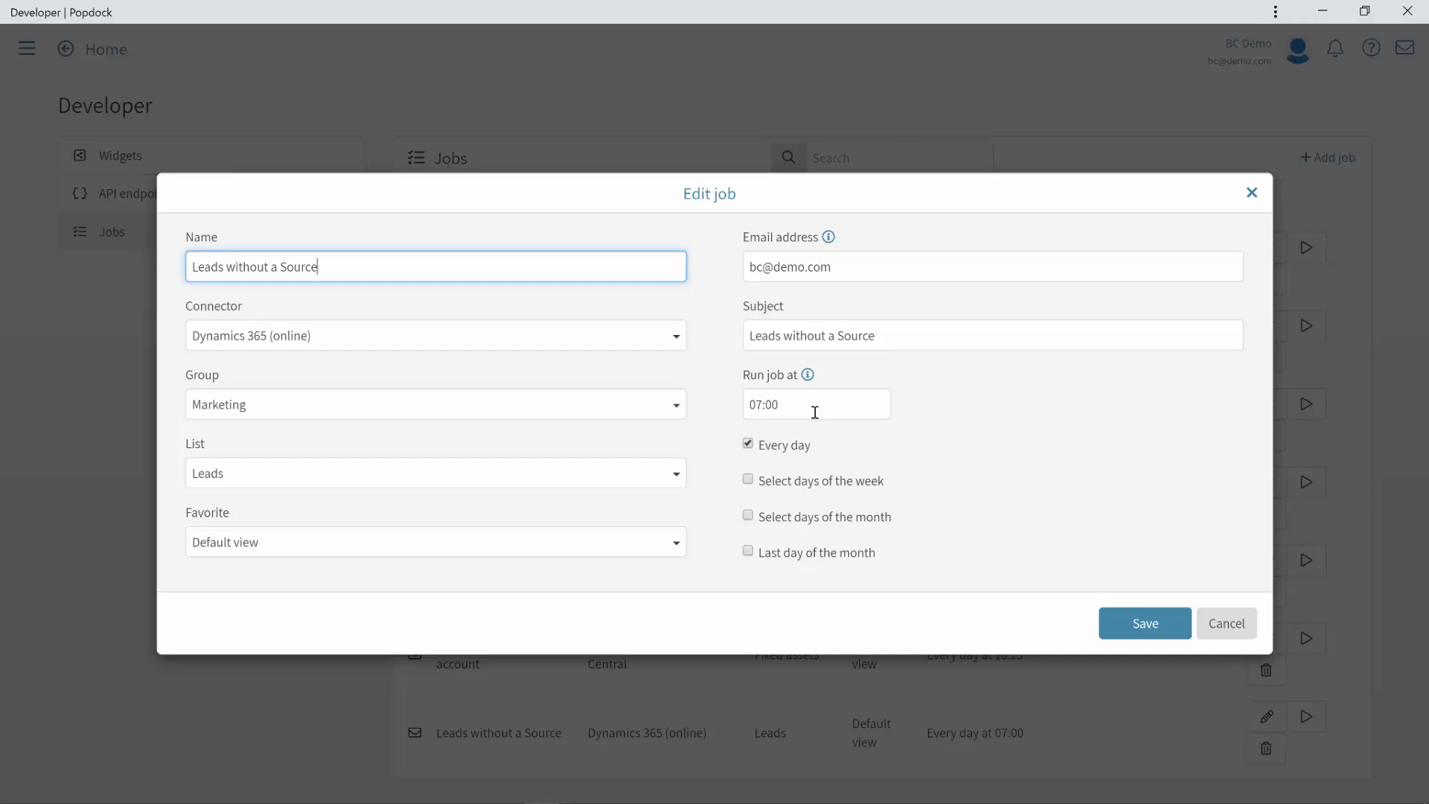
click(749, 482)
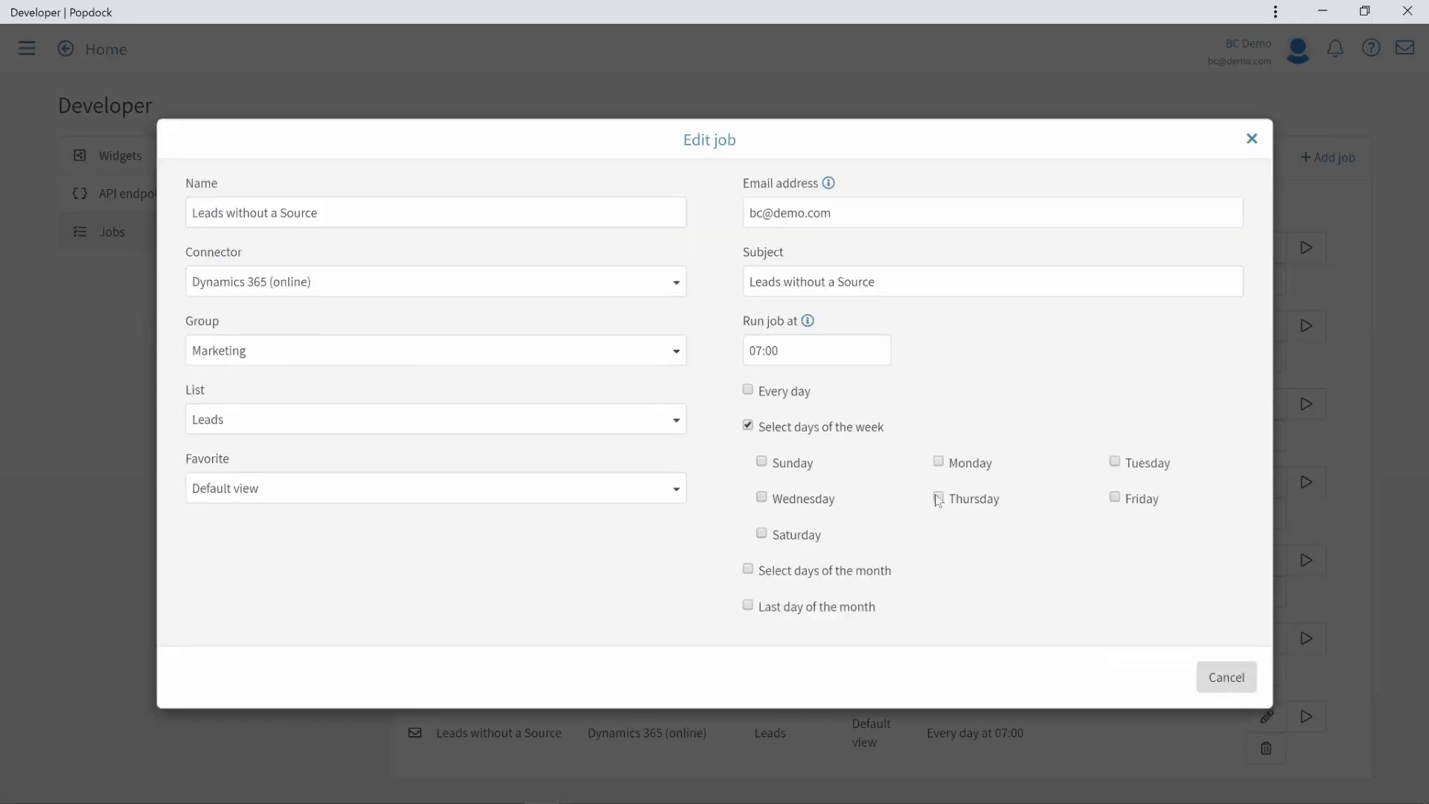
click(939, 463)
click(1116, 462)
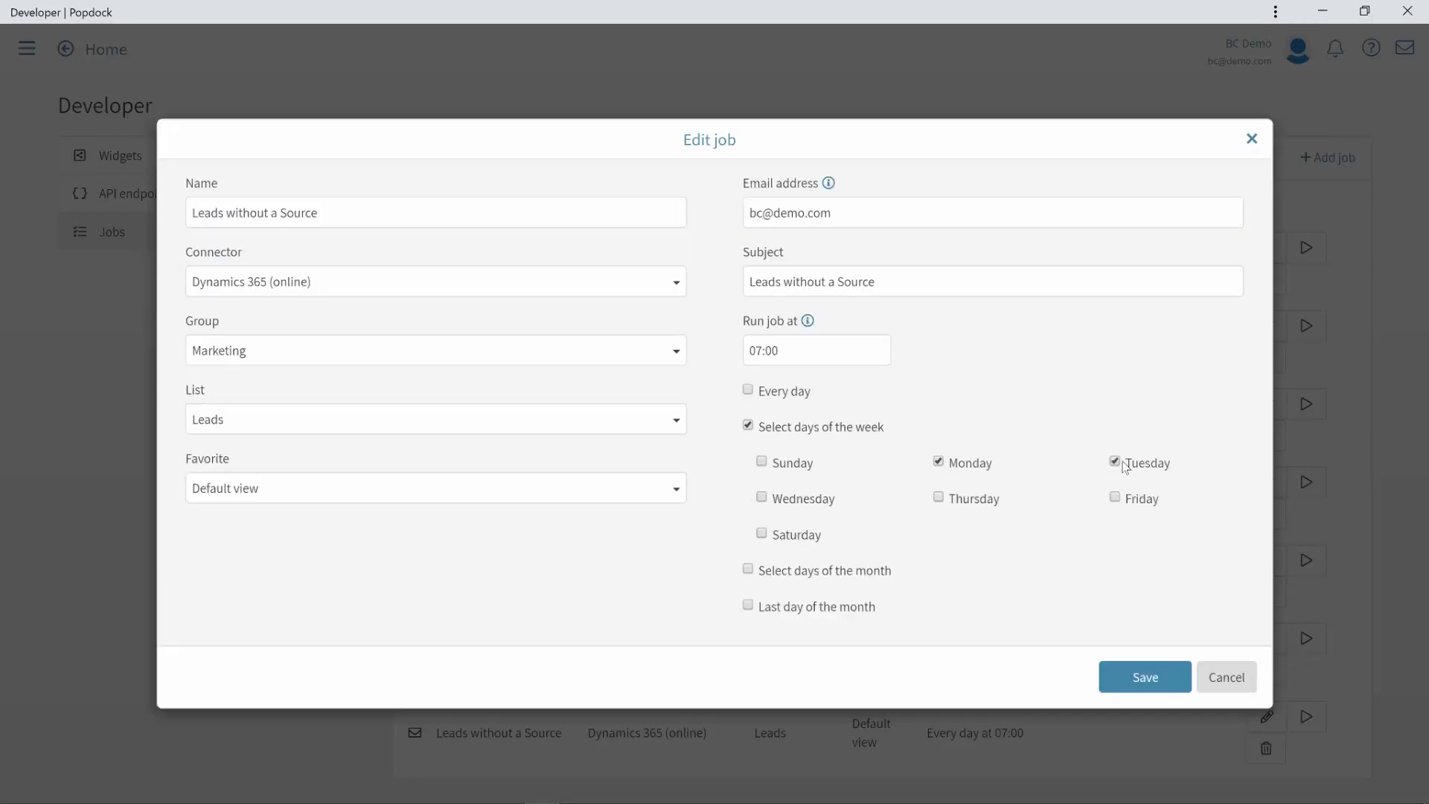
click(799, 501)
click(958, 497)
click(1126, 499)
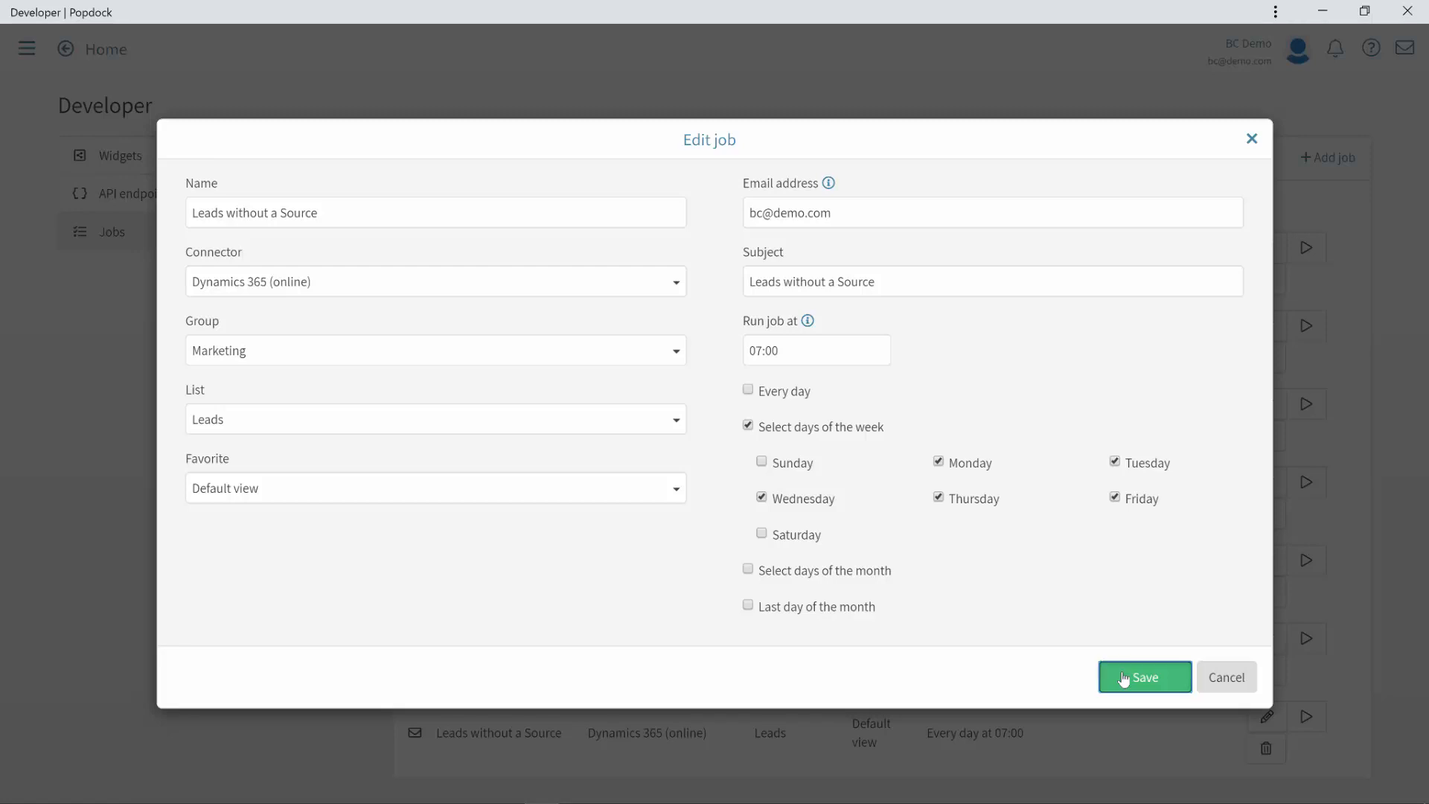
click(1124, 677)
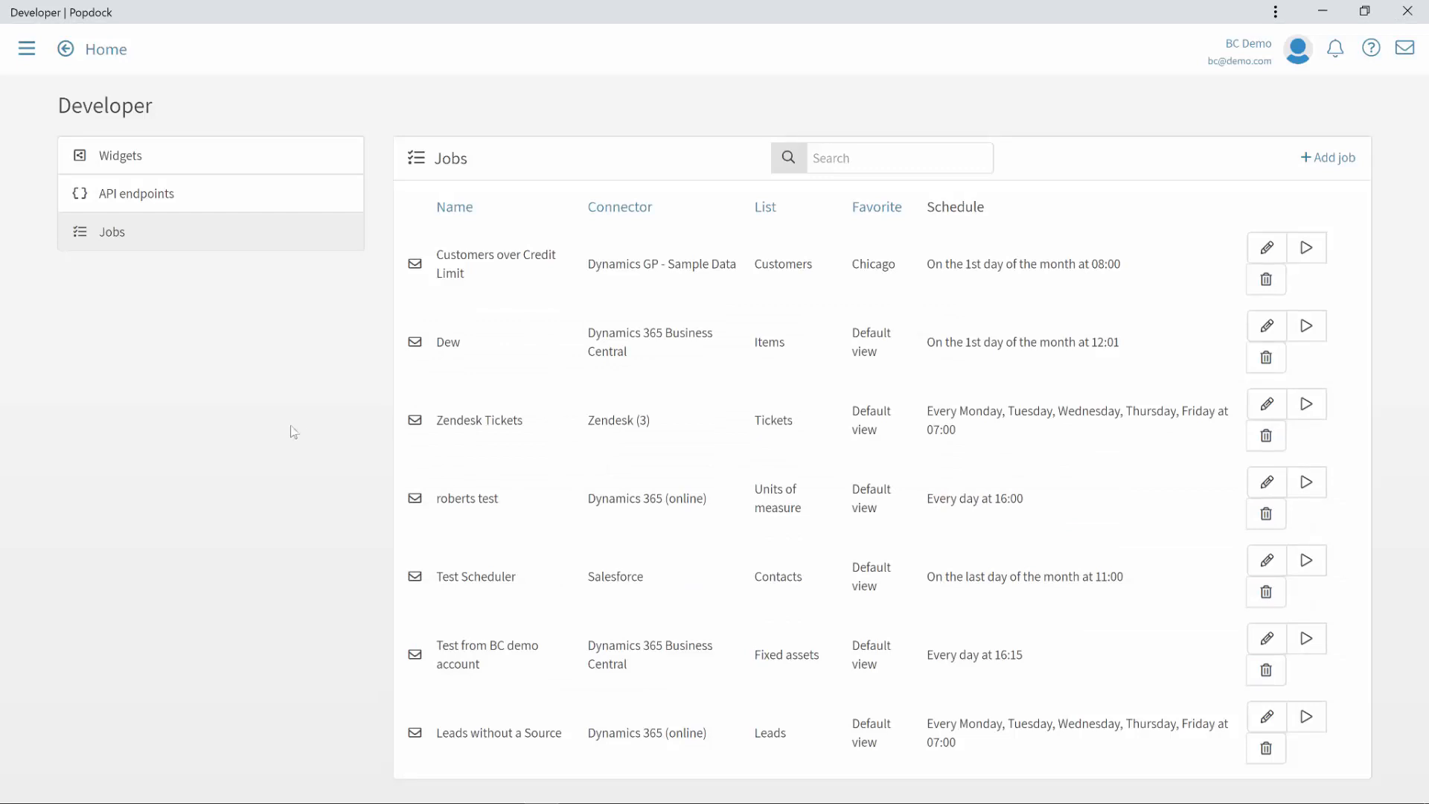
key(alt+Tab)
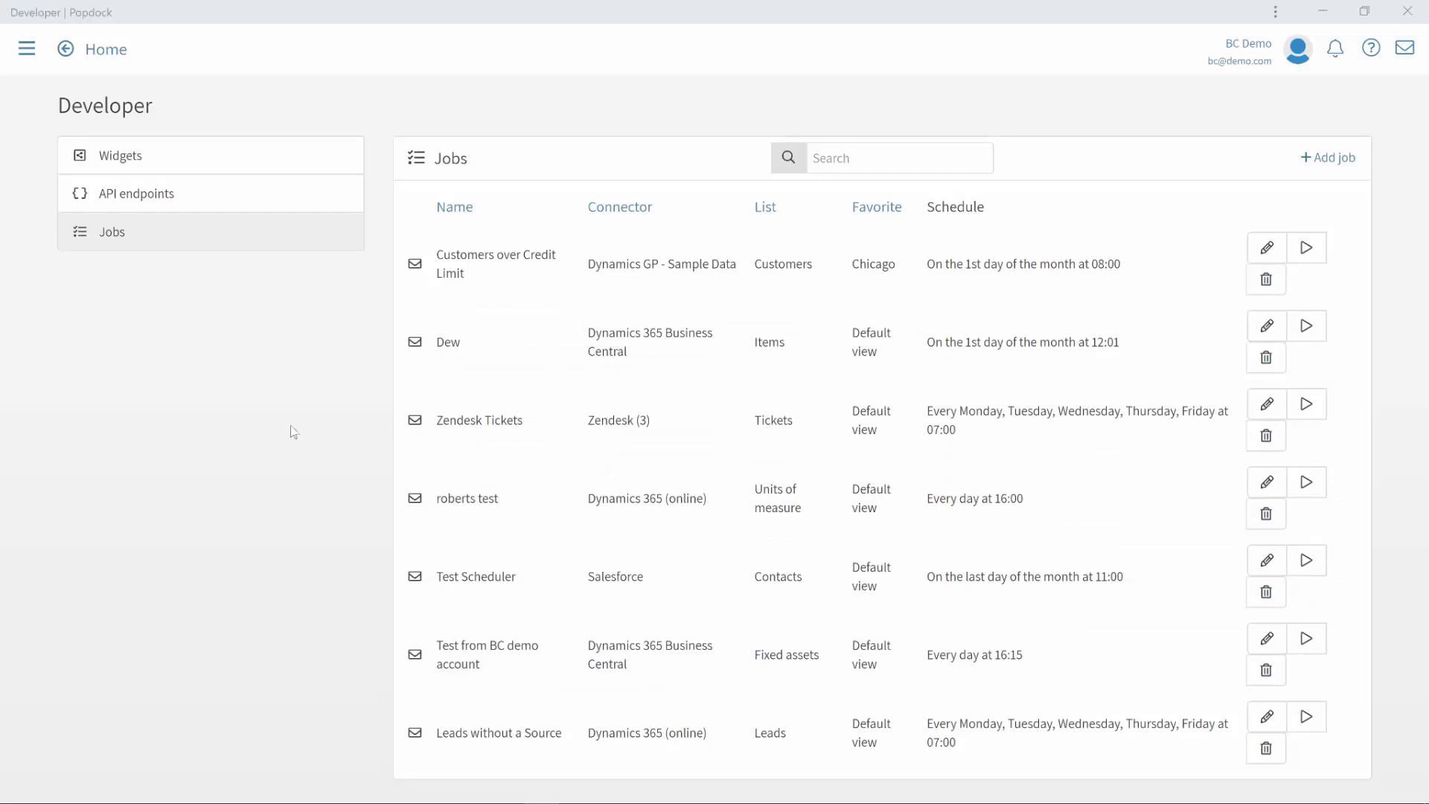